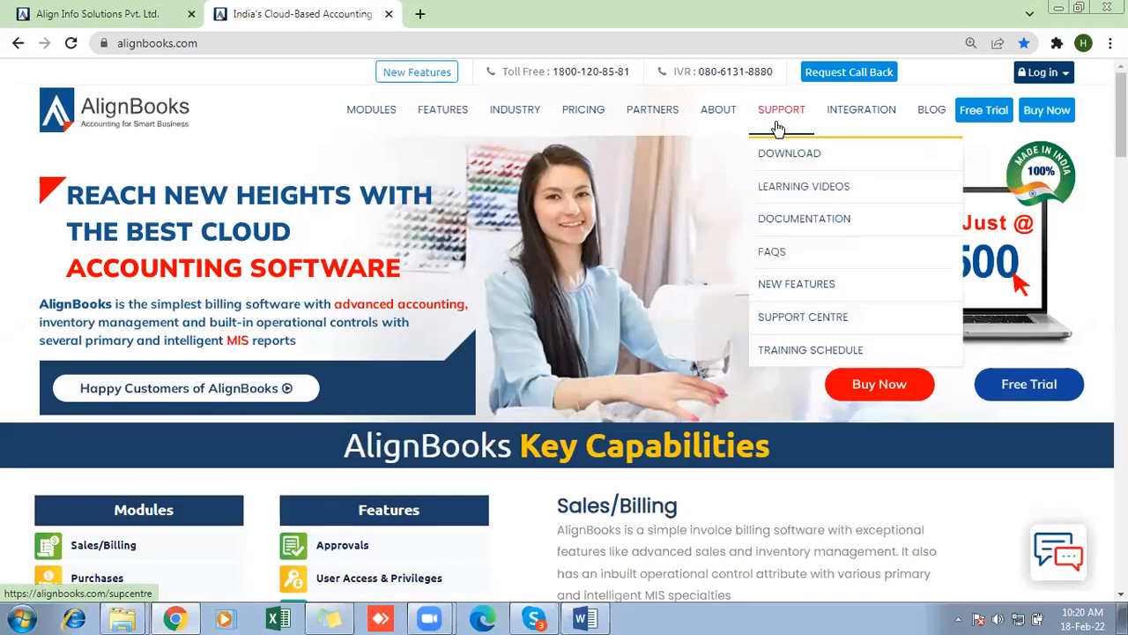
- Open the Download page from the AlignBooks website's support section and bring the desktop app option into view
mouse_move(776, 126)
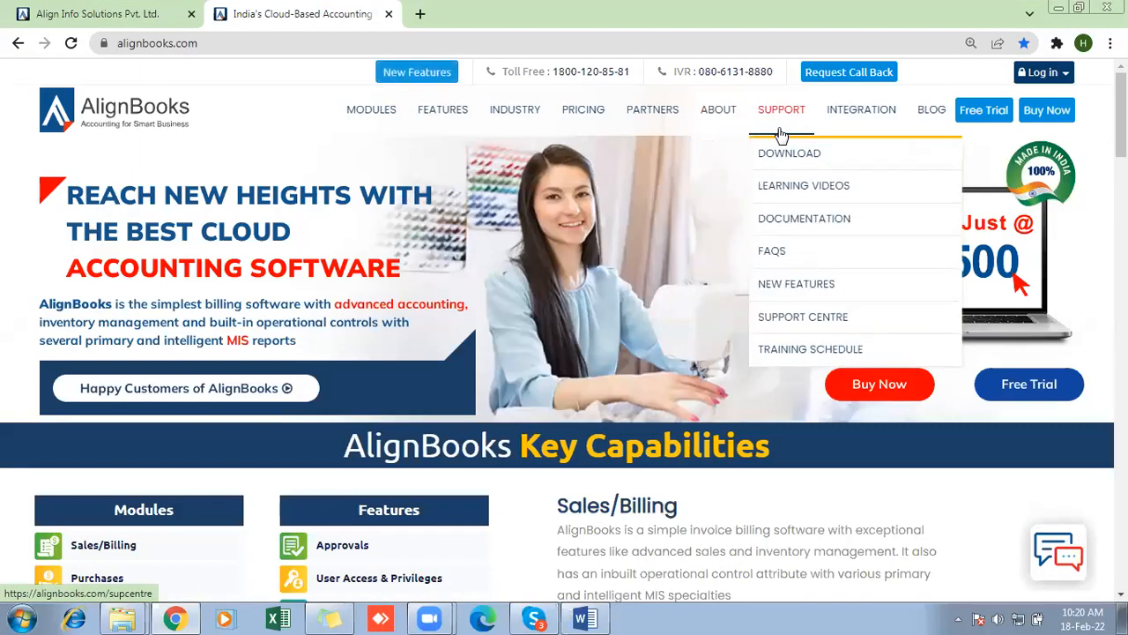
left_click(789, 156)
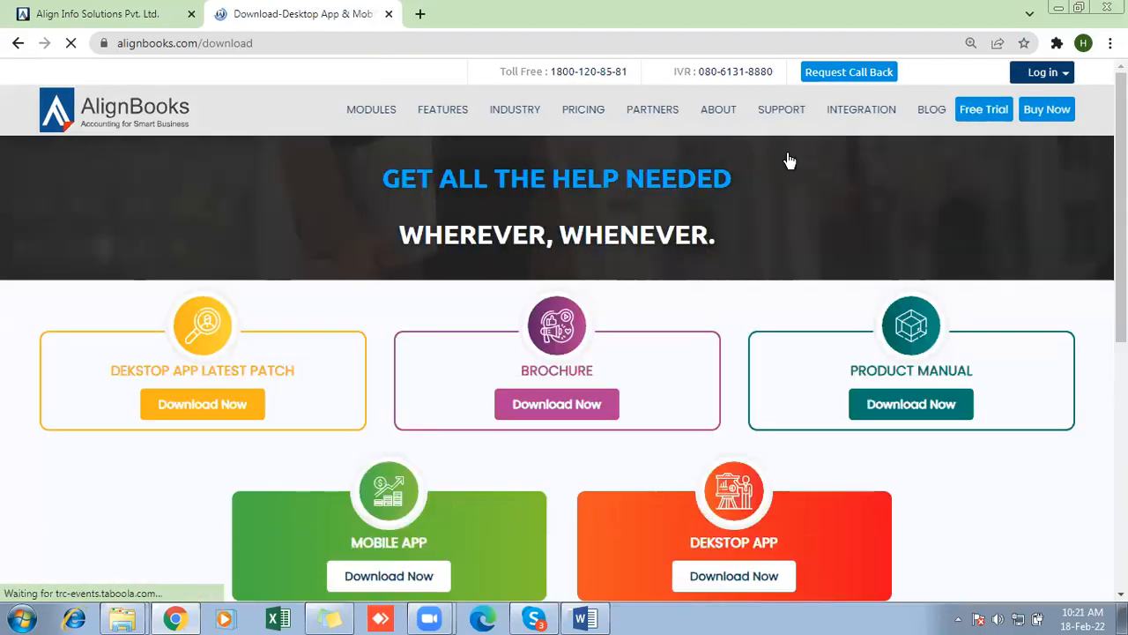
scroll(565, 352, "down", 2)
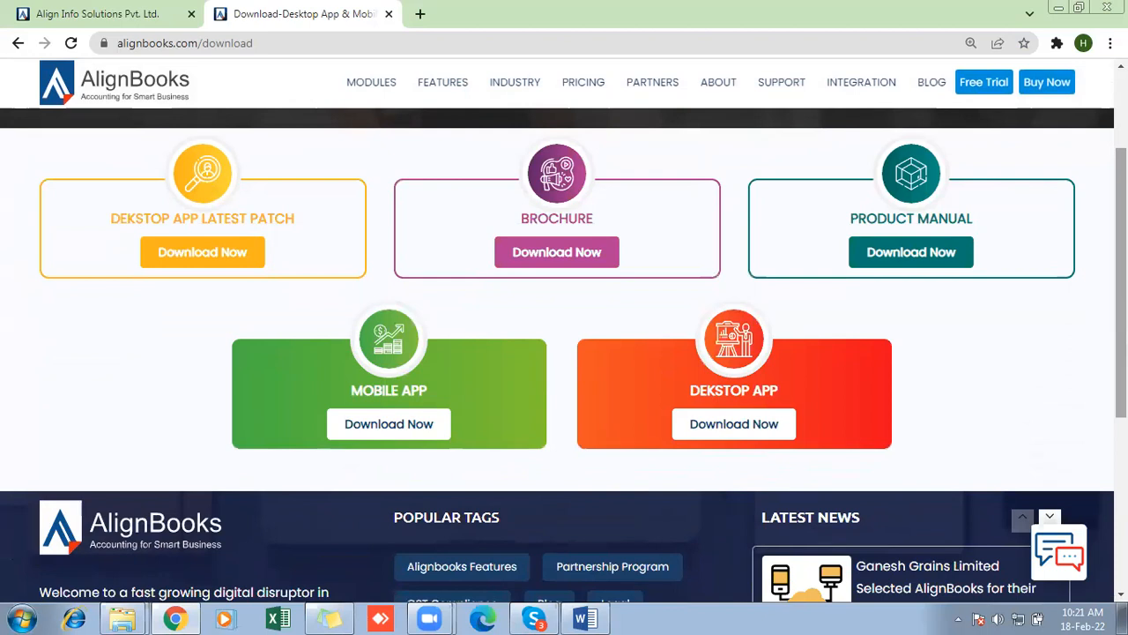
left_click(1066, 560)
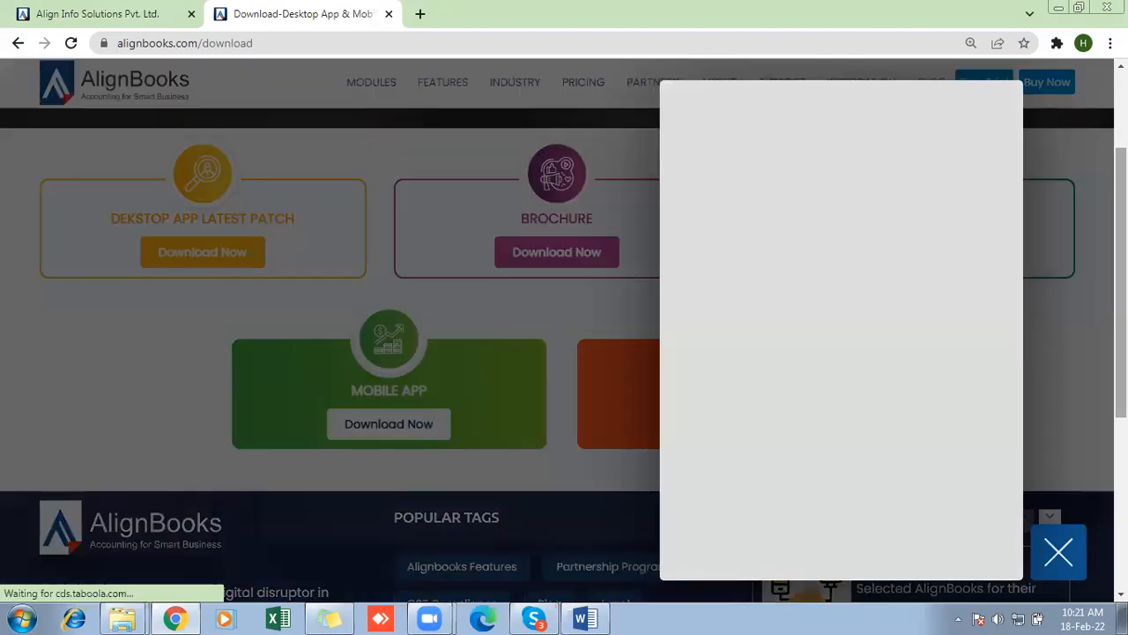
left_click(1067, 559)
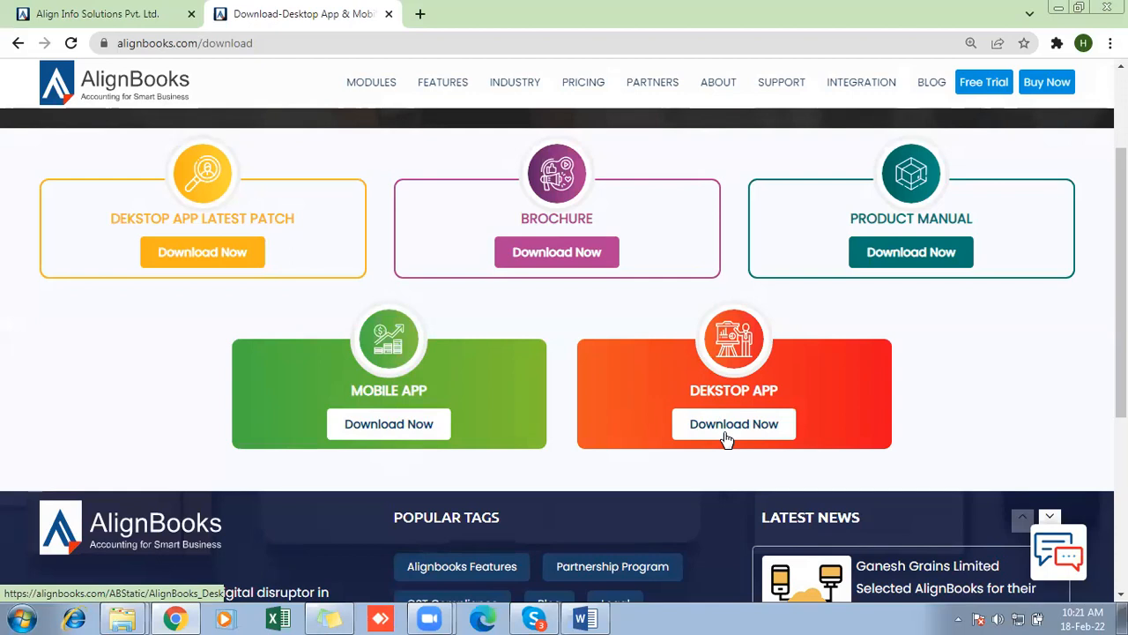
- Download the AlignBooks desktop app installer from the Download page
left_click(93, 13)
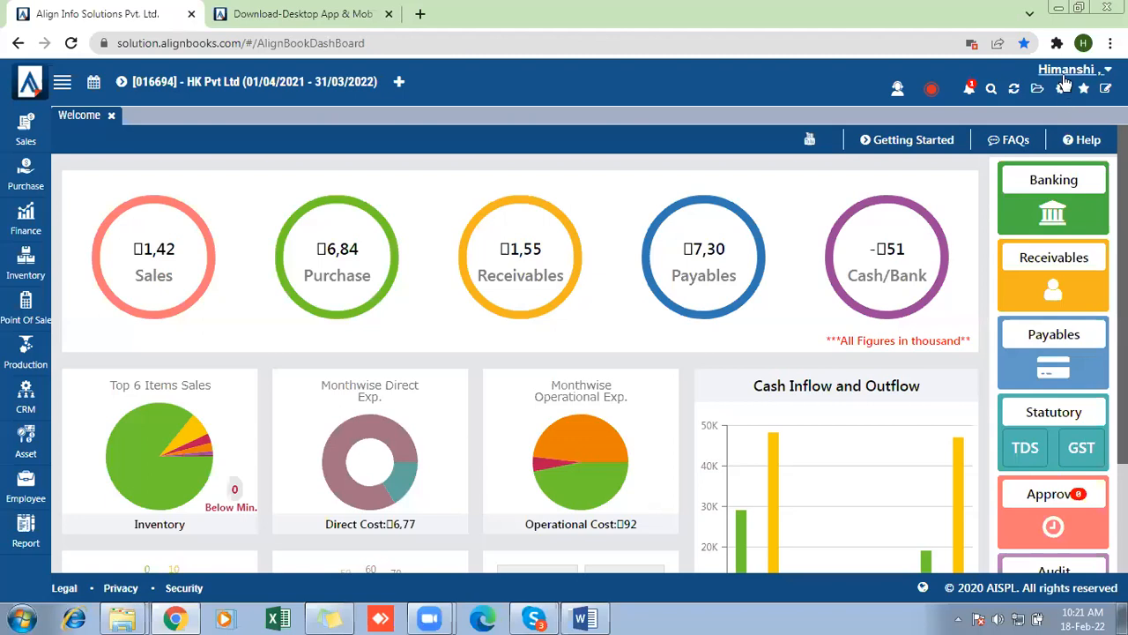
left_click(306, 12)
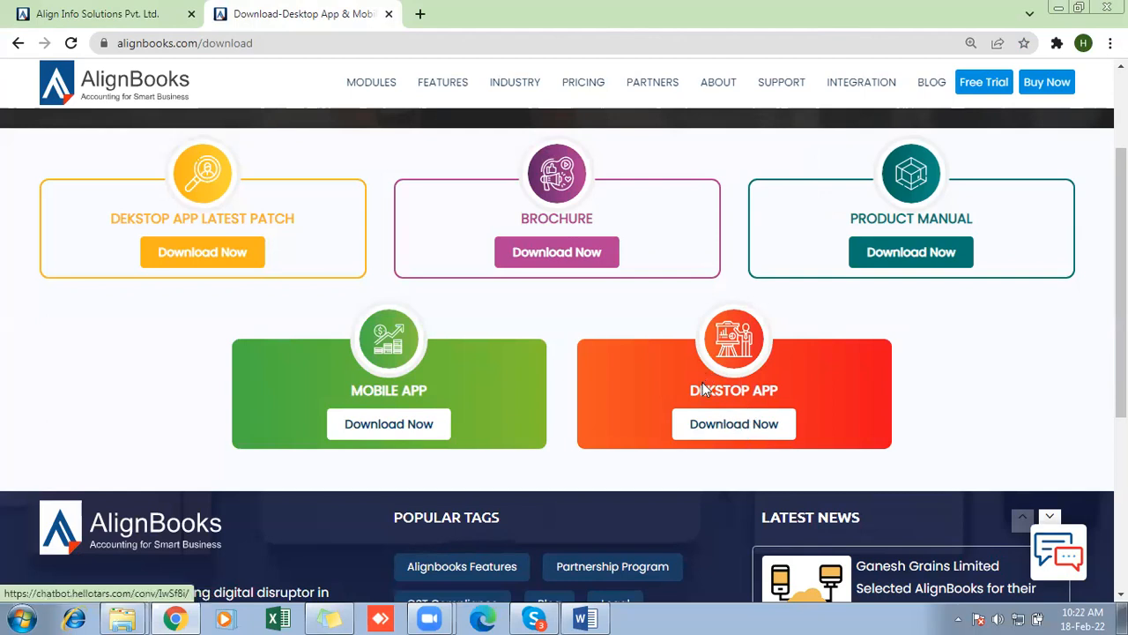
left_click(745, 432)
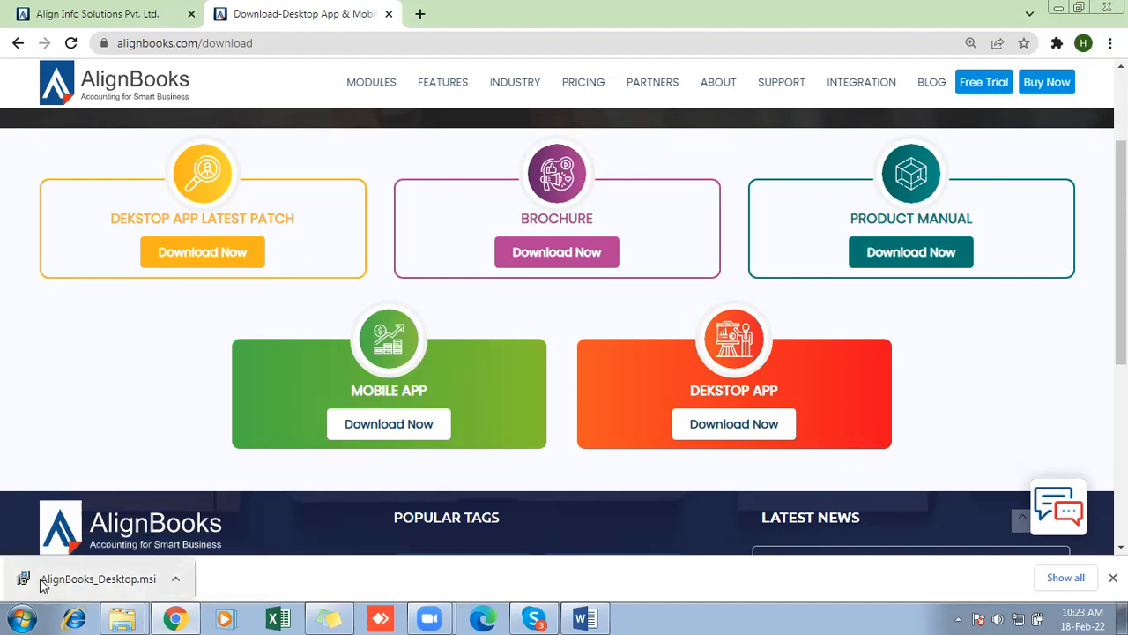
- Run the downloaded AlignBooks_Desktop.msi installer and proceed to the installation folder selection
left_click(179, 578)
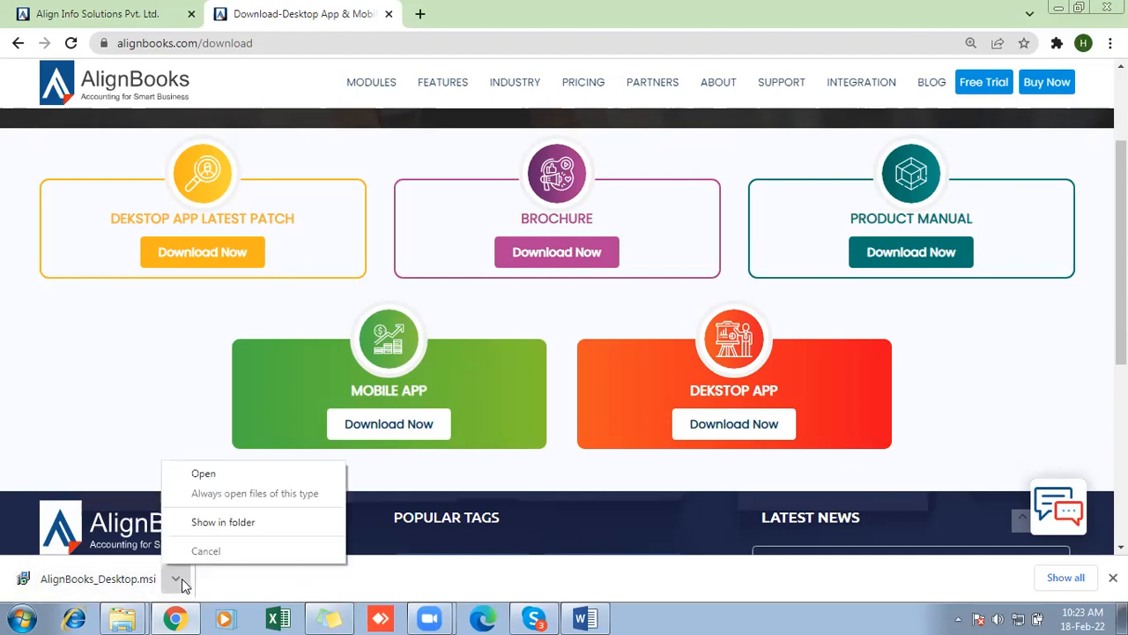
left_click(203, 474)
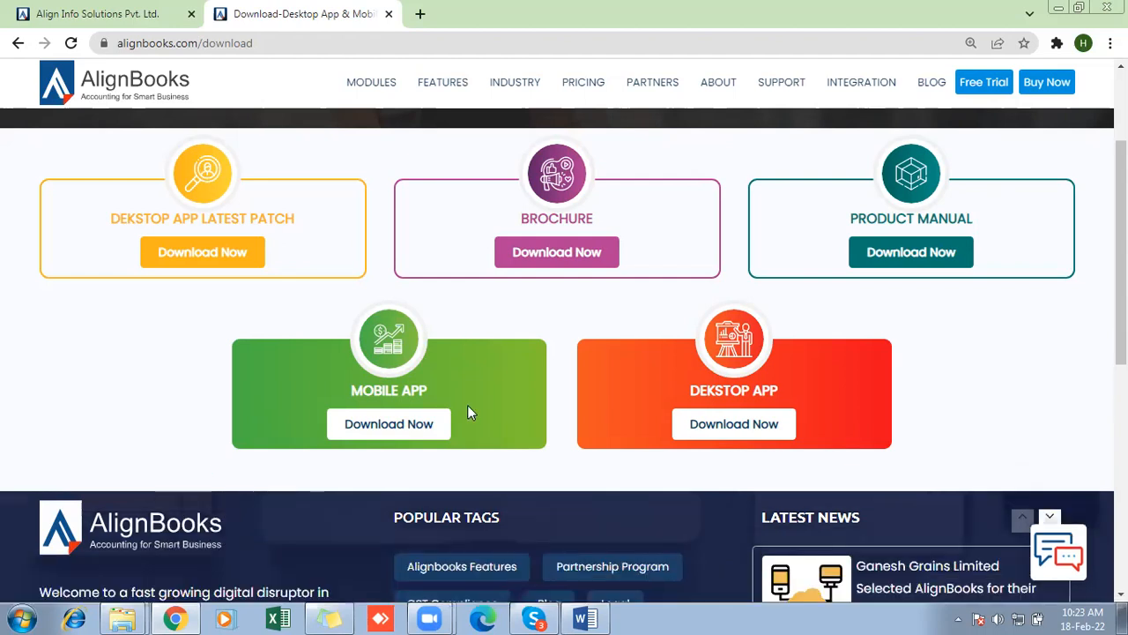
left_click(608, 324)
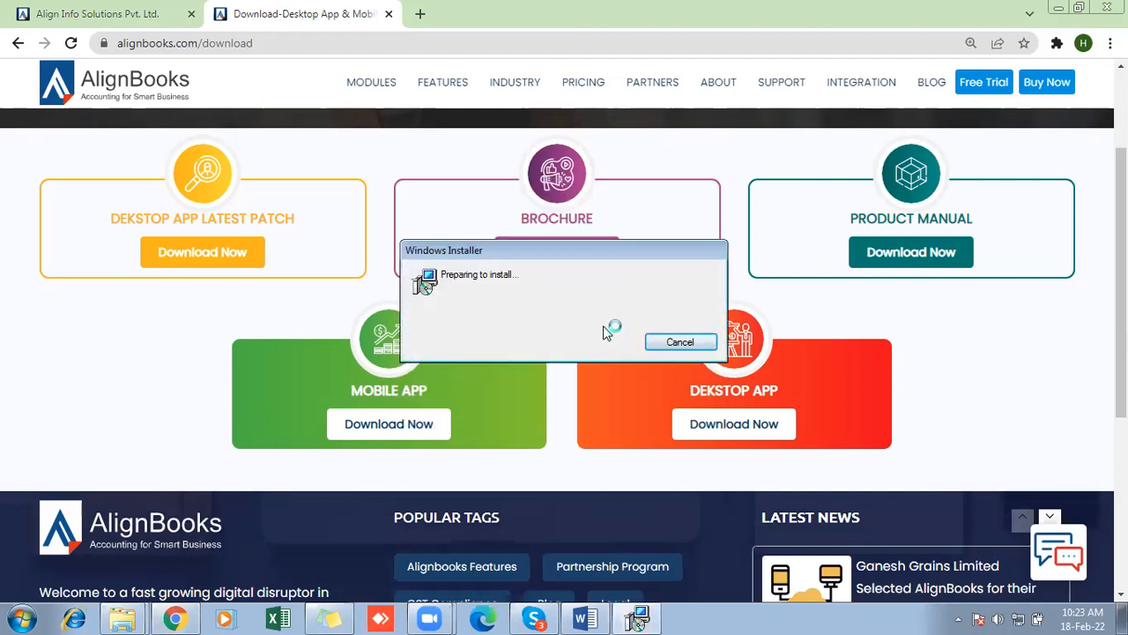
left_click(725, 450)
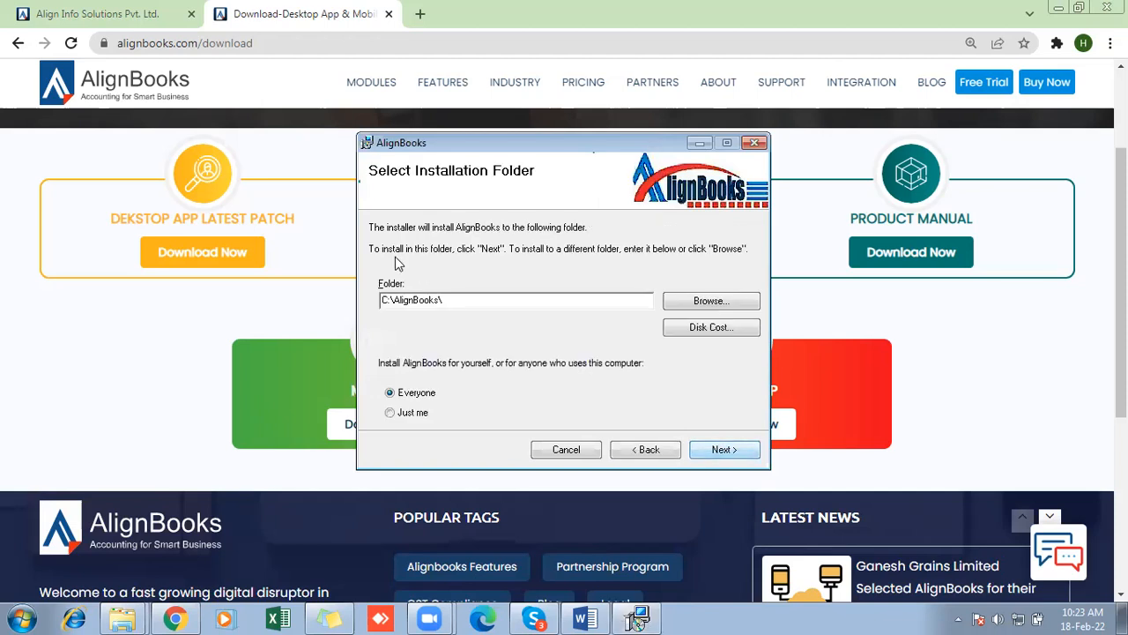
- Set the installation folder to D:\AlignBooks\ for everyone and proceed to the installation confirmation
left_click(389, 302)
key("BackSpace")
type("D")
left_click(705, 449)
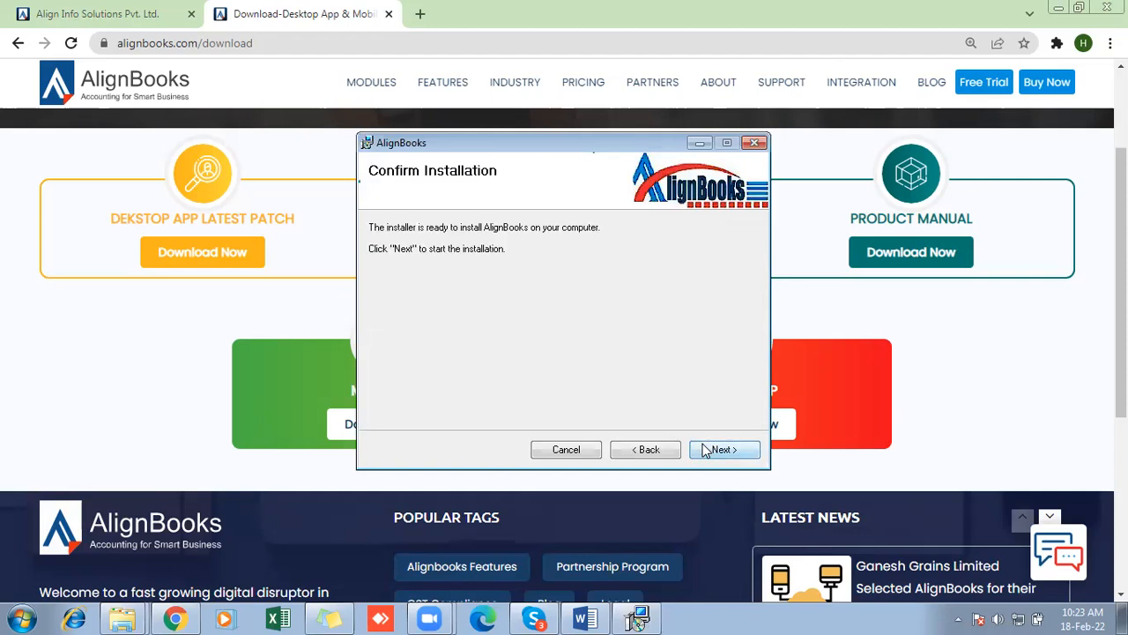
- Install AlignBooks, dismiss the error message and close the finished installer
left_click(706, 450)
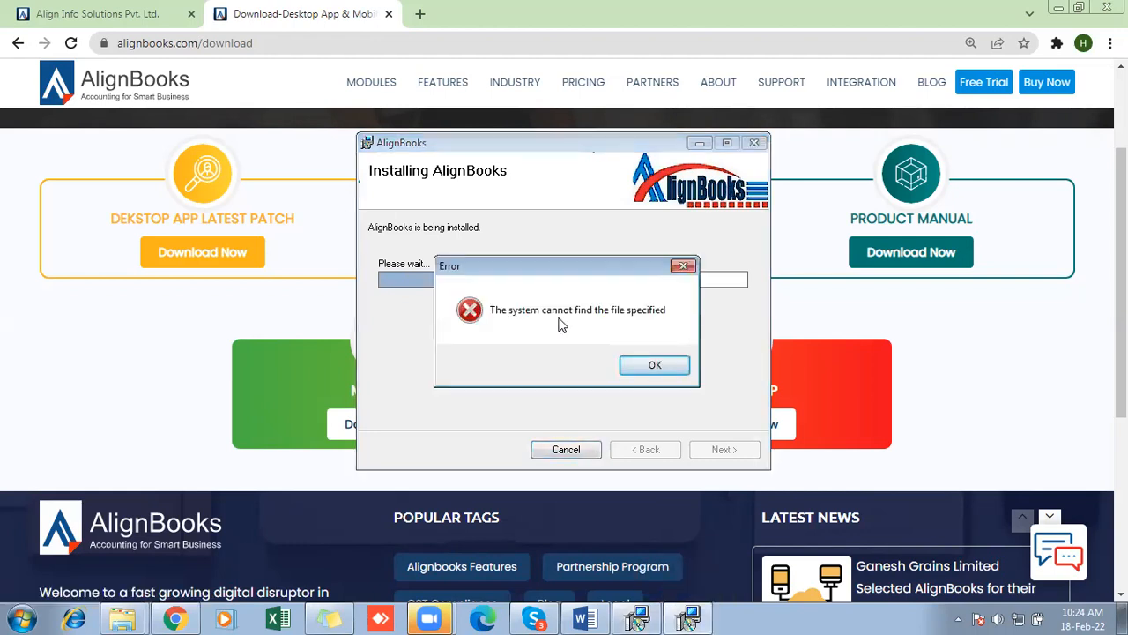
left_click(666, 370)
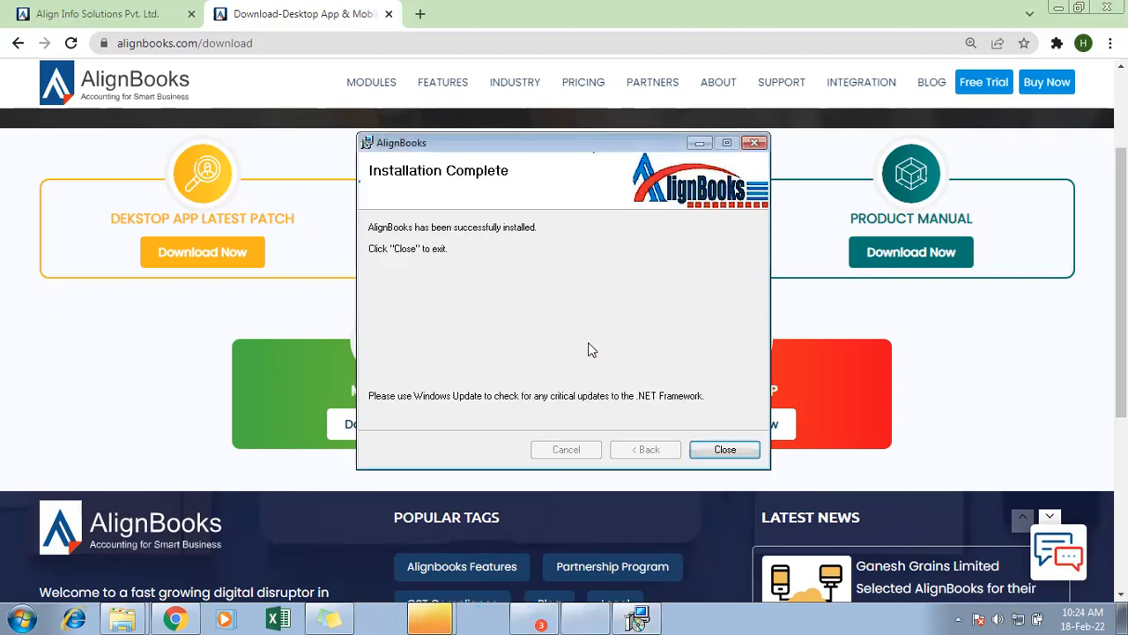
left_click(726, 450)
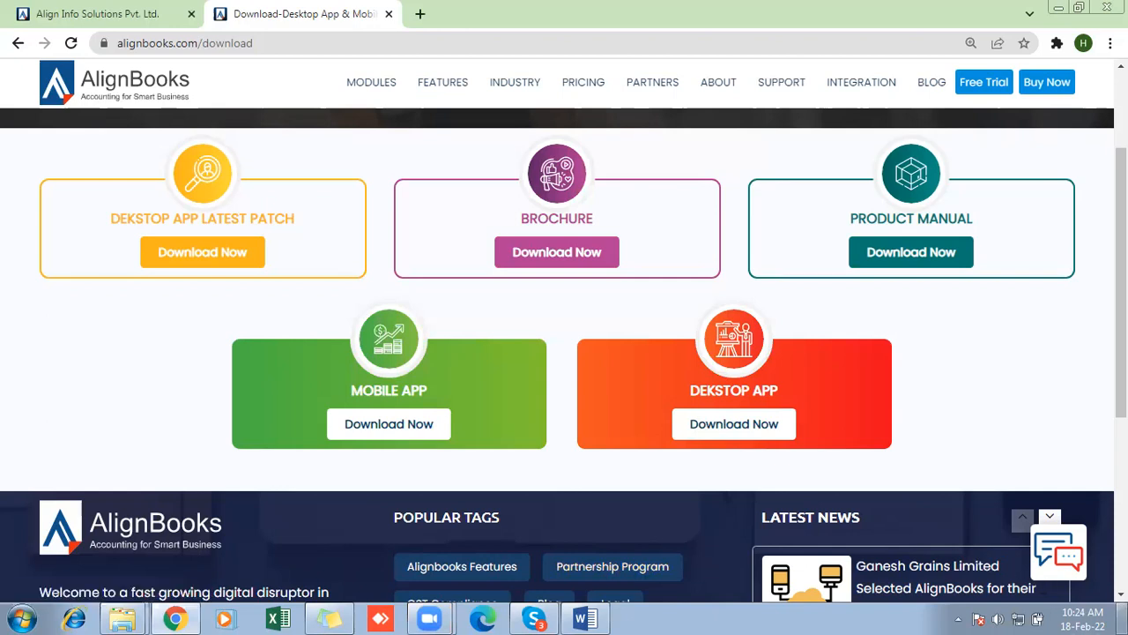
- Open the AlignBooks folder on Local Disk (D:) in the file explorer and look through the installed files
left_click(1124, 617)
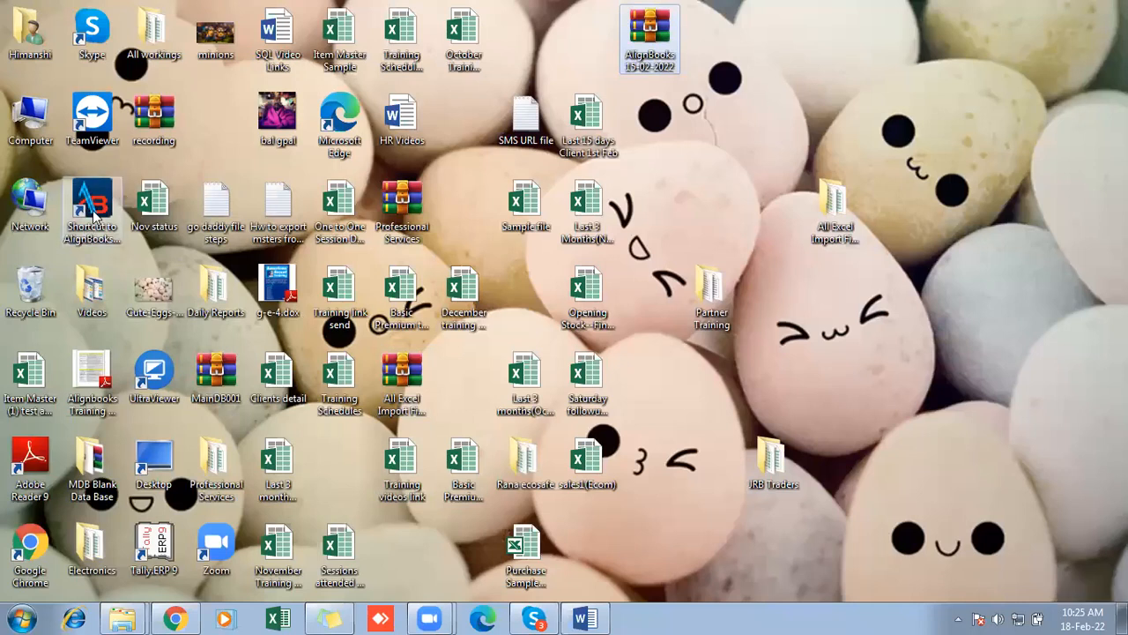
left_click(127, 616)
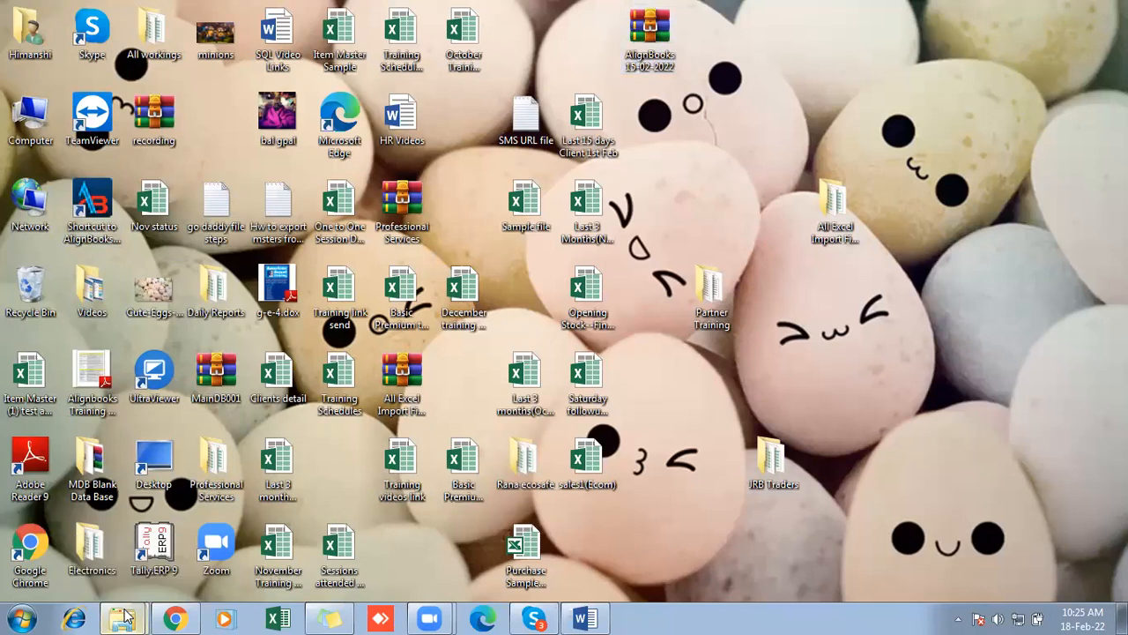
left_click(125, 617)
left_click(125, 617)
left_click(125, 617)
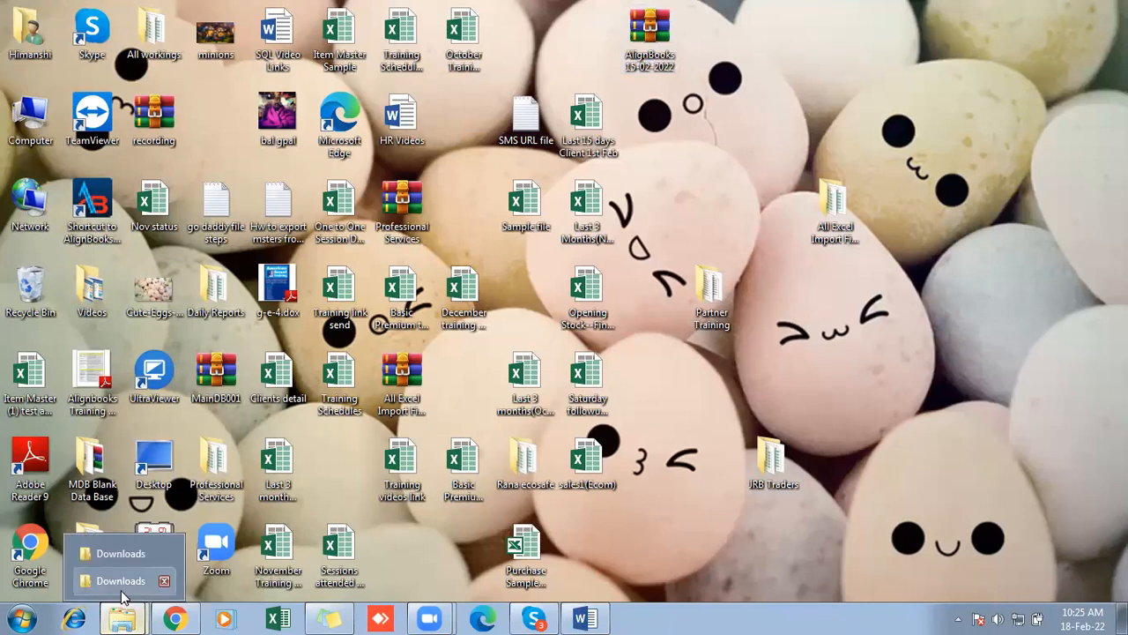
left_click(124, 579)
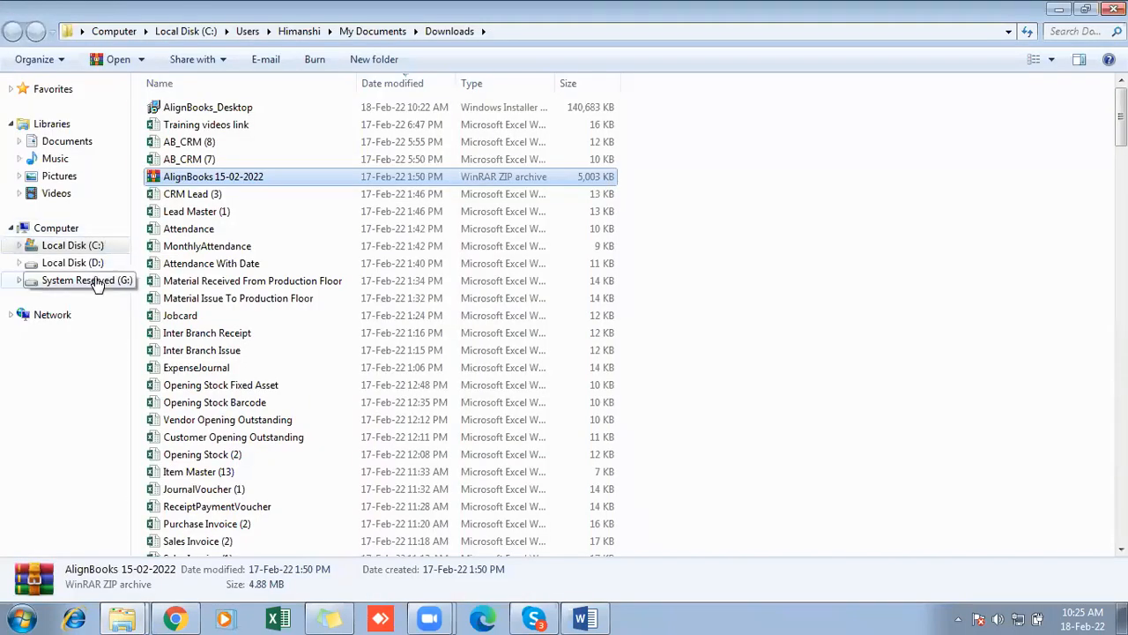
left_click(72, 263)
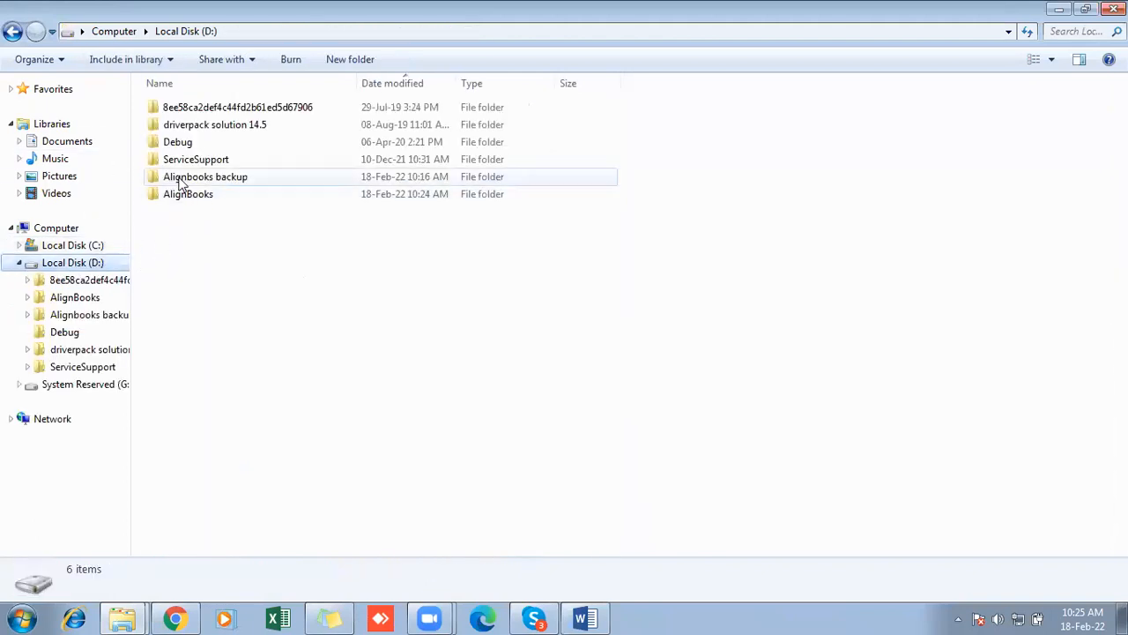
double_click(332, 196)
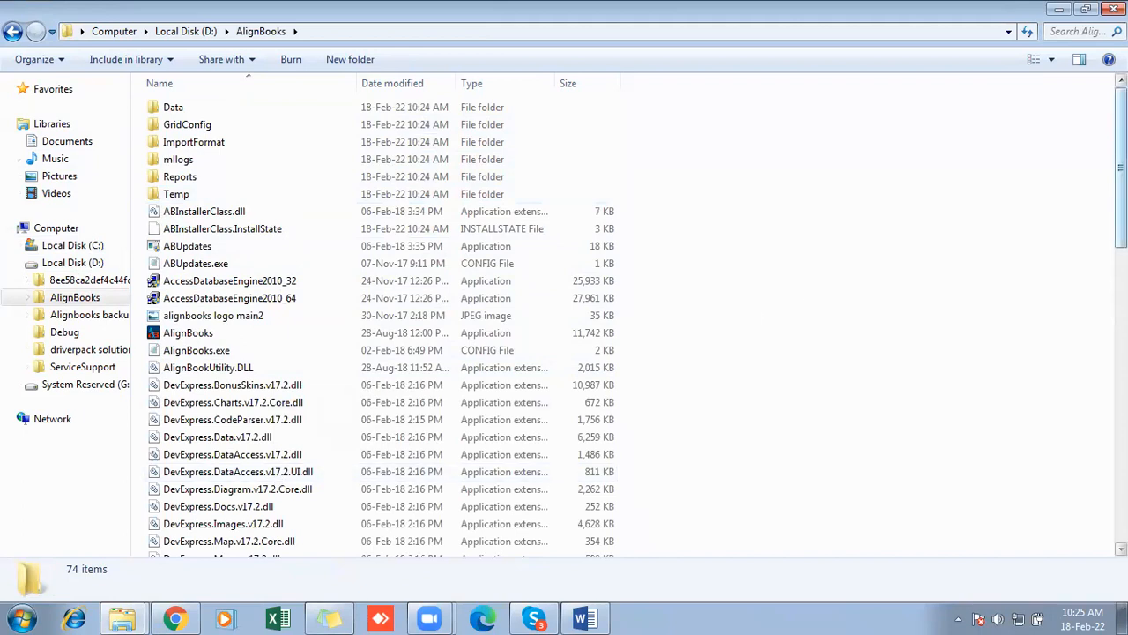
scroll(908, 167, "down", 10)
scroll(908, 167, "up", 10)
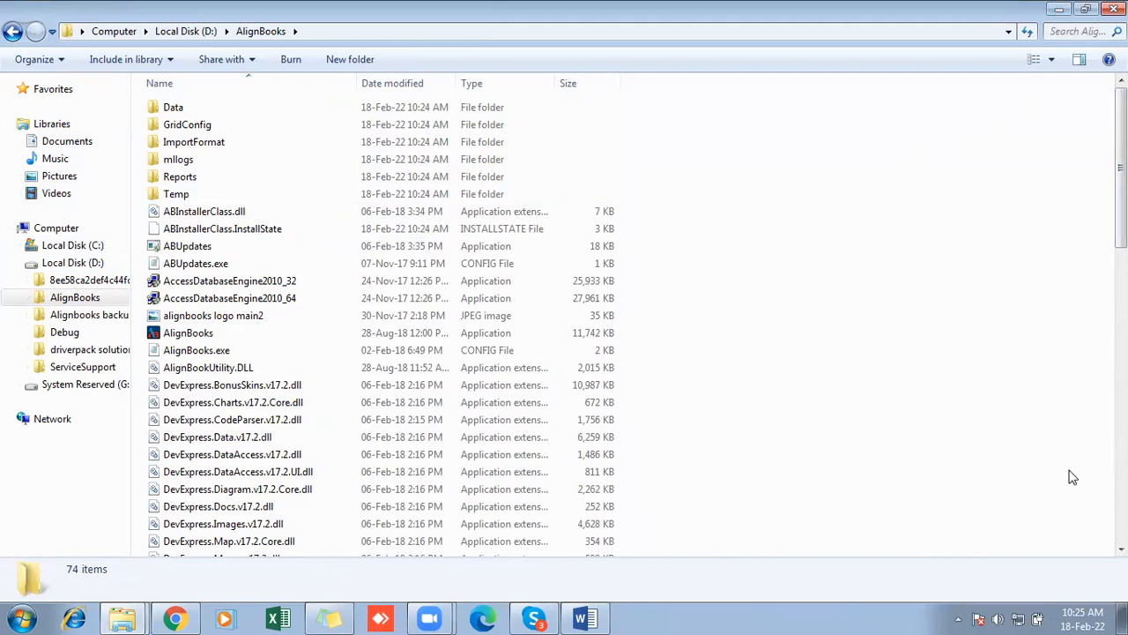
- Launch AlignBooks from its desktop shortcut, sign in with the account e-mail and password with Remember me enabled, and close the program
left_click(1123, 619)
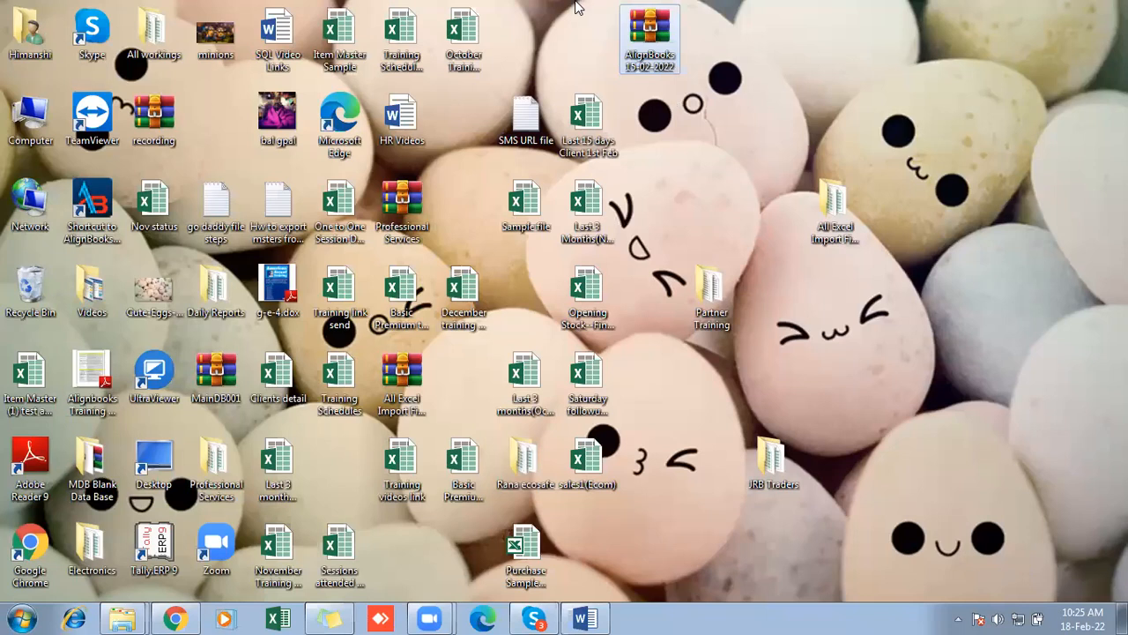
left_click(73, 216)
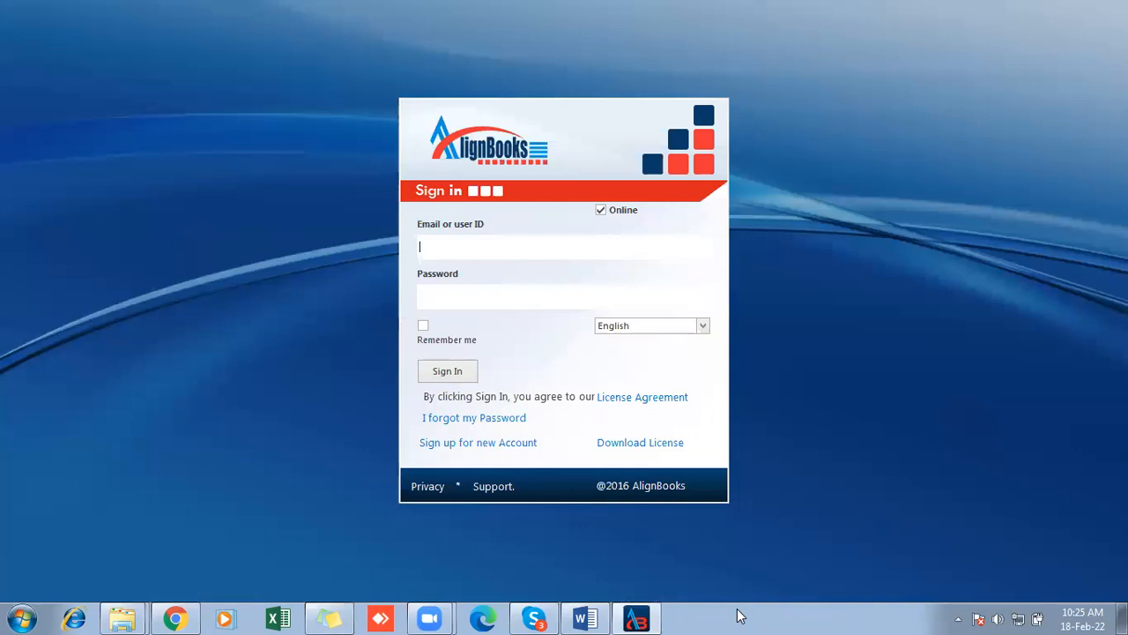
key("Tab")
type("********")
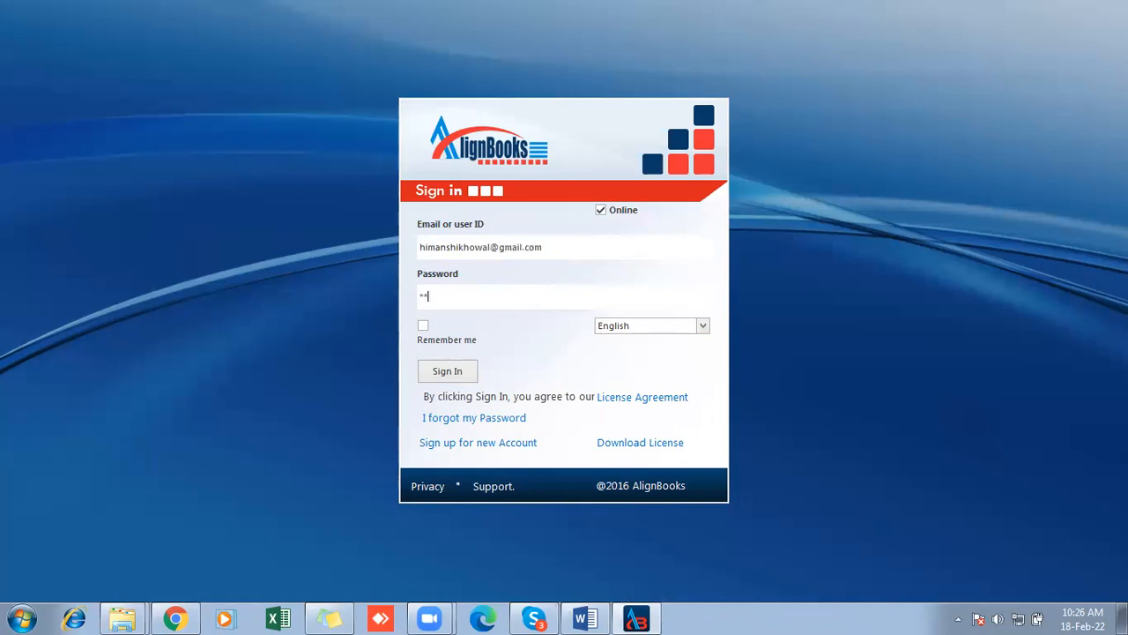
type("*")
left_click(422, 326)
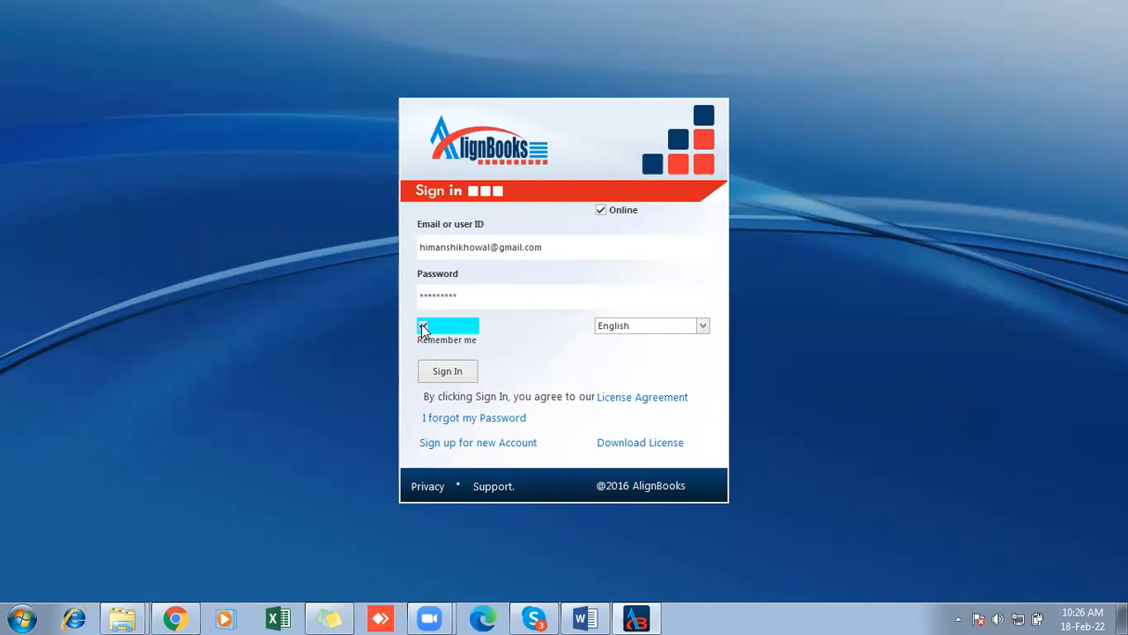
left_click(457, 371)
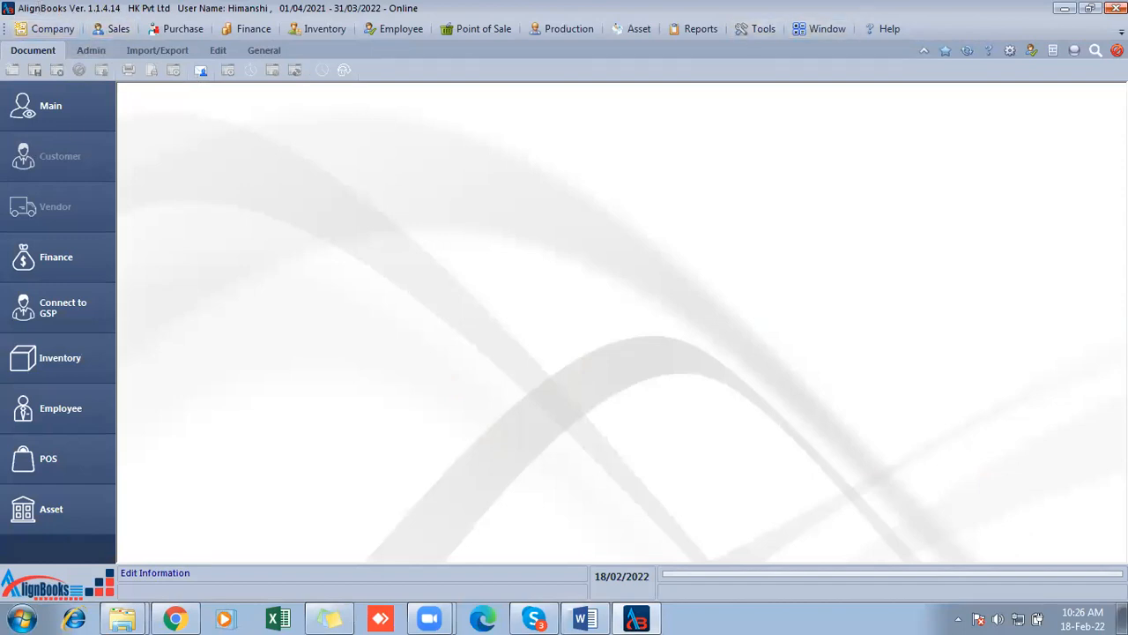
left_click(1117, 8)
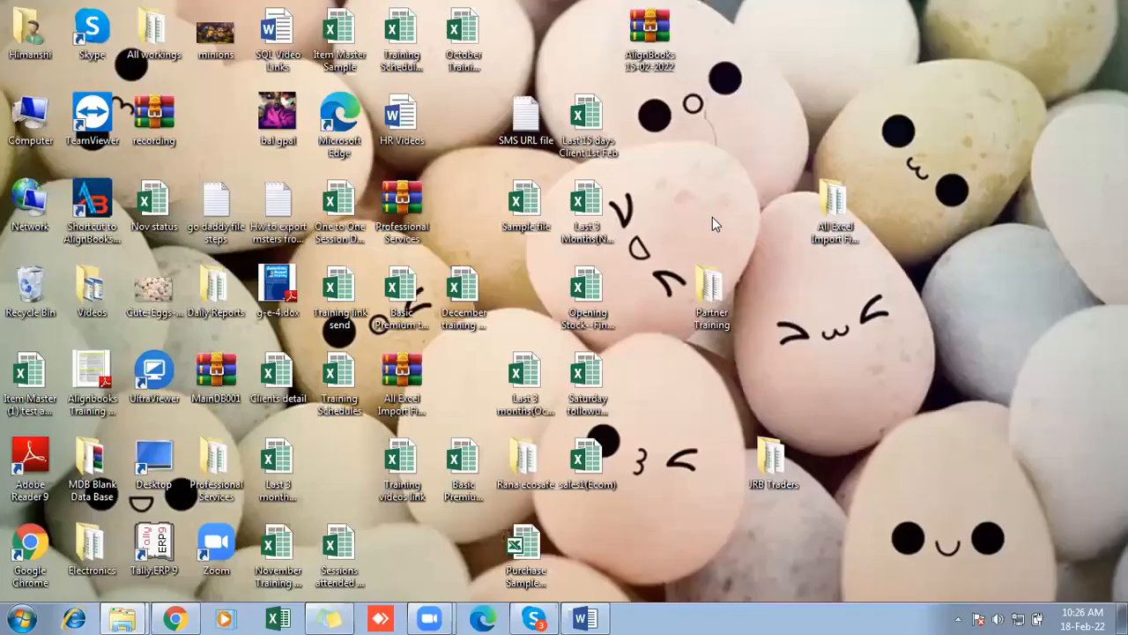
- Copy the AlignBooks 15-02-2022 archive from the desktop into the AlignBooks folder on Local Disk (D:)
right_click(653, 51)
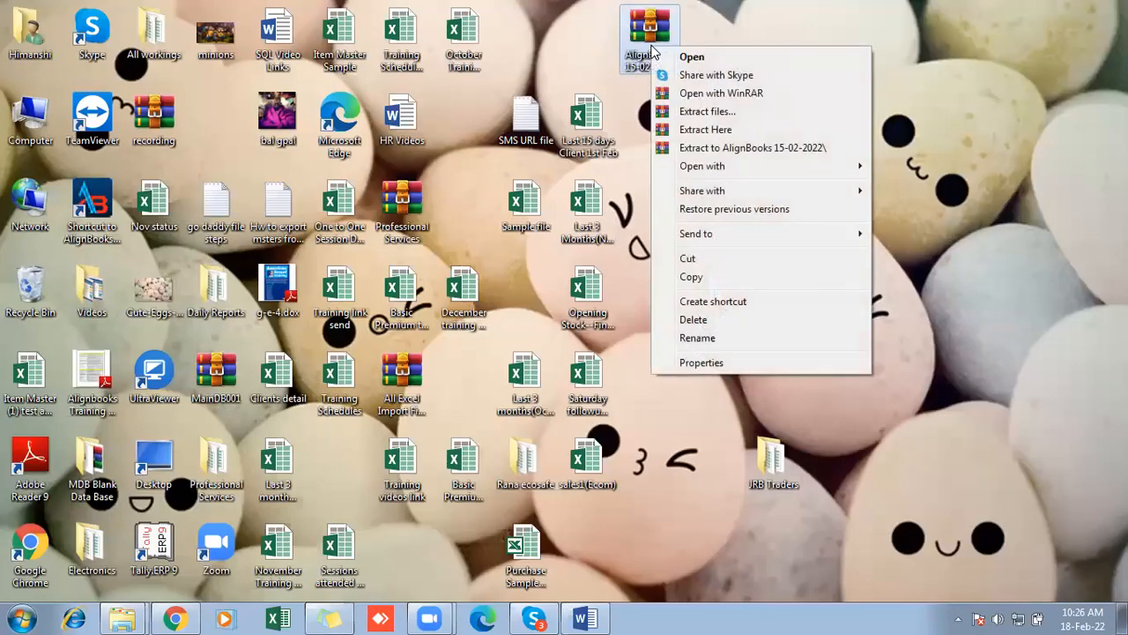
left_click(688, 278)
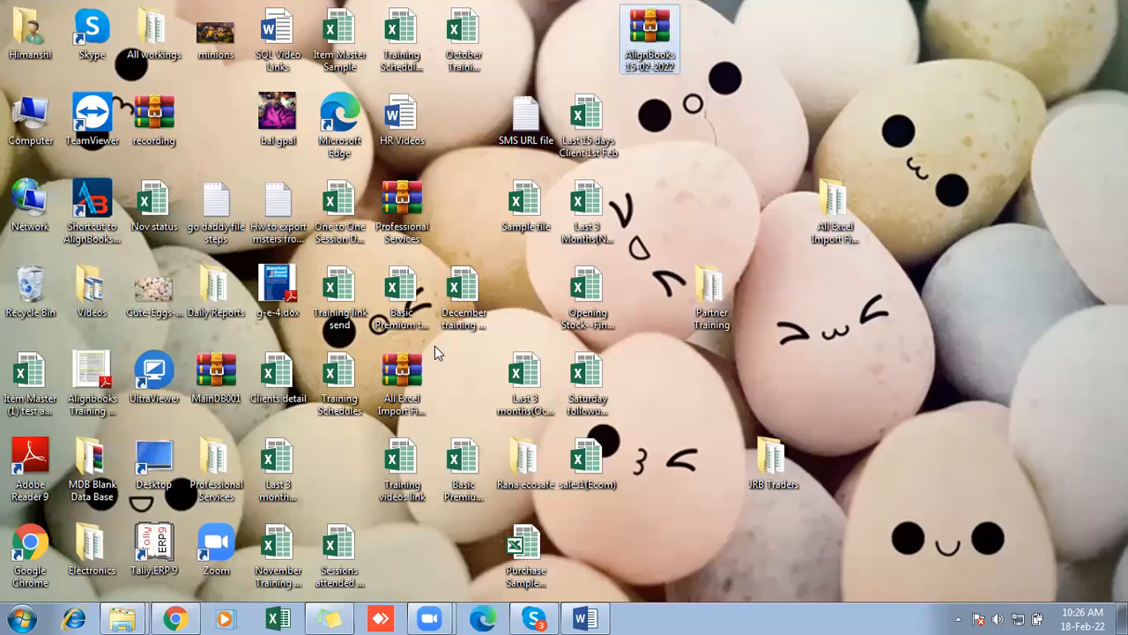
right_click(653, 53)
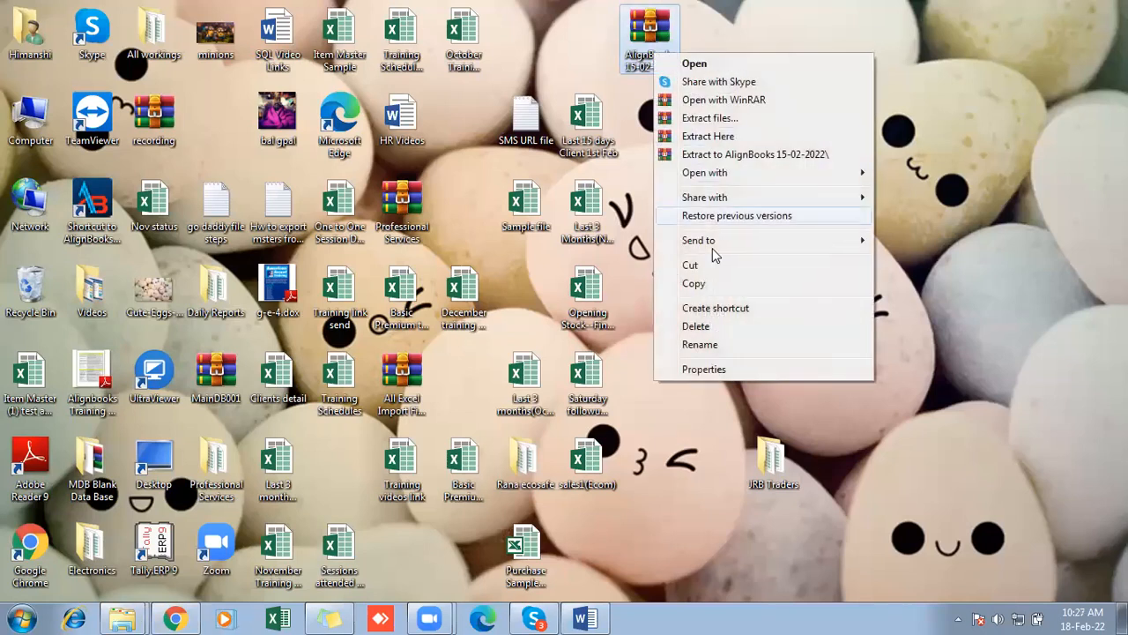
left_click(693, 283)
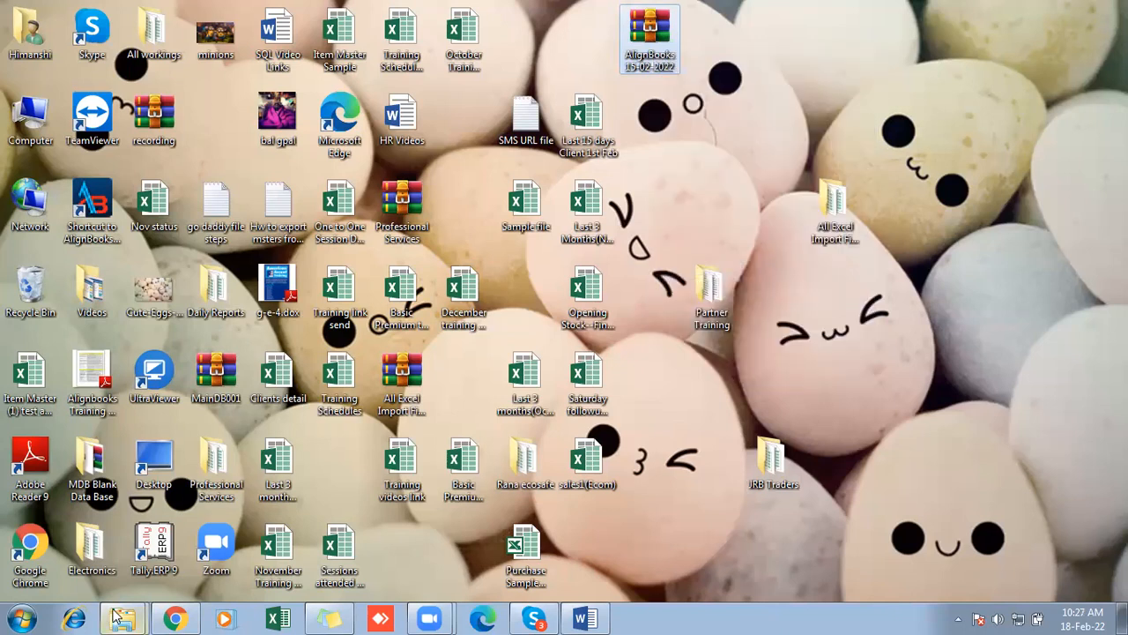
mouse_move(119, 617)
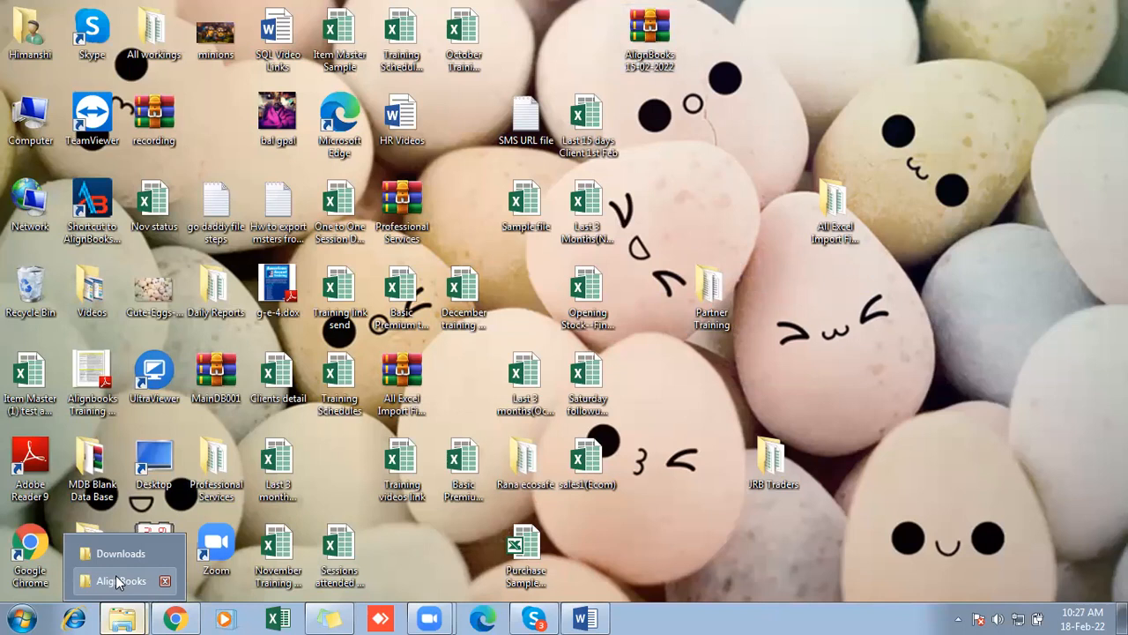
left_click(116, 575)
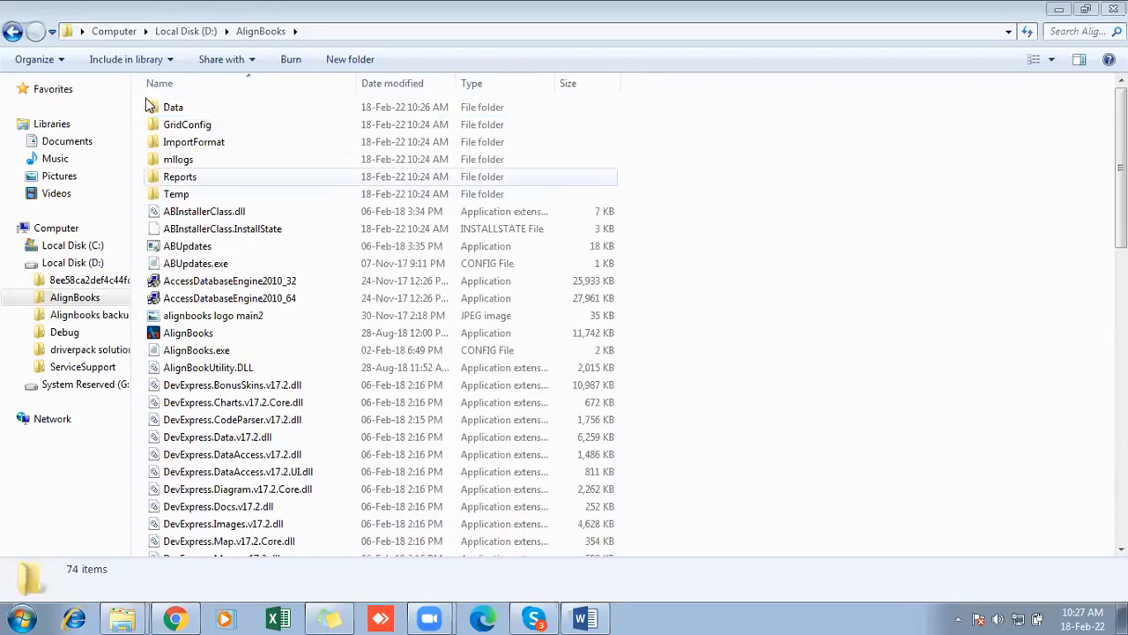
left_click(114, 31)
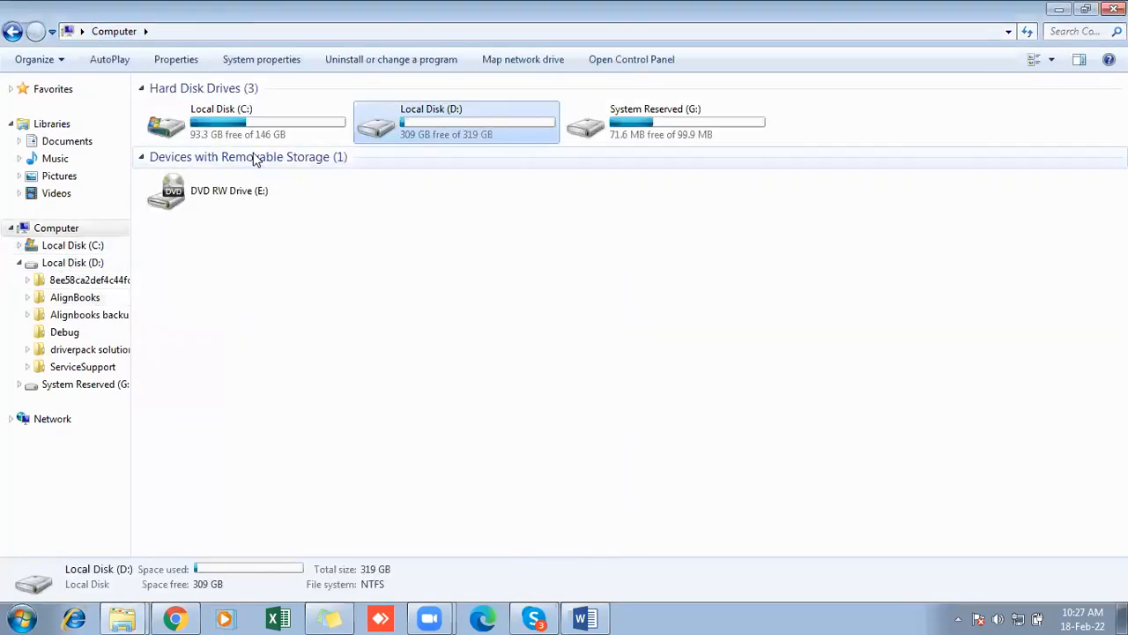
double_click(469, 120)
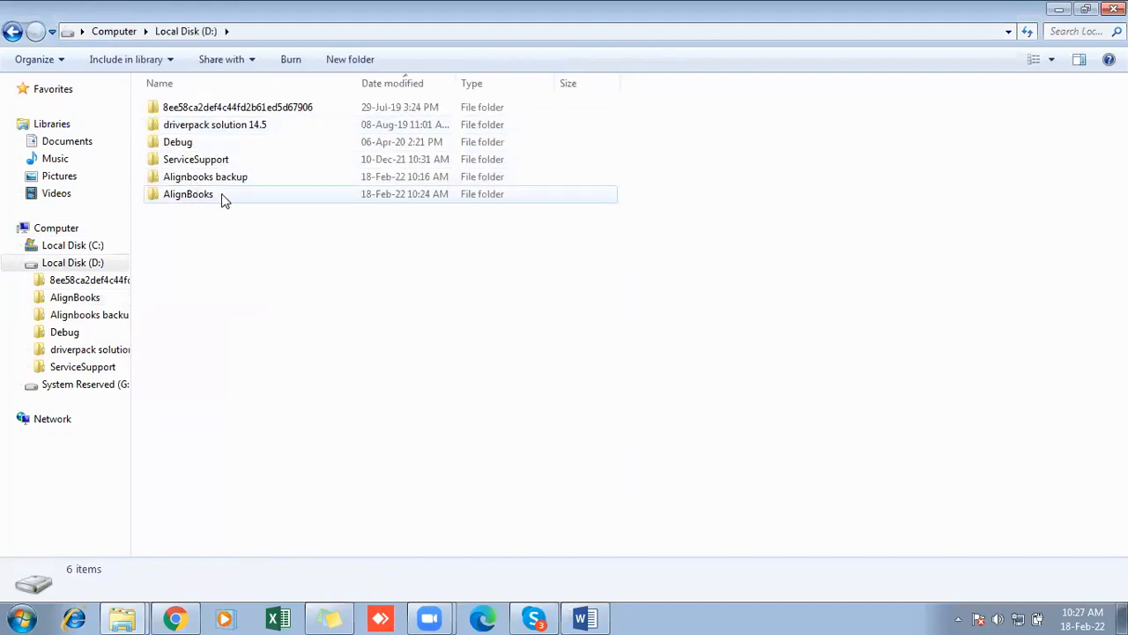
double_click(222, 198)
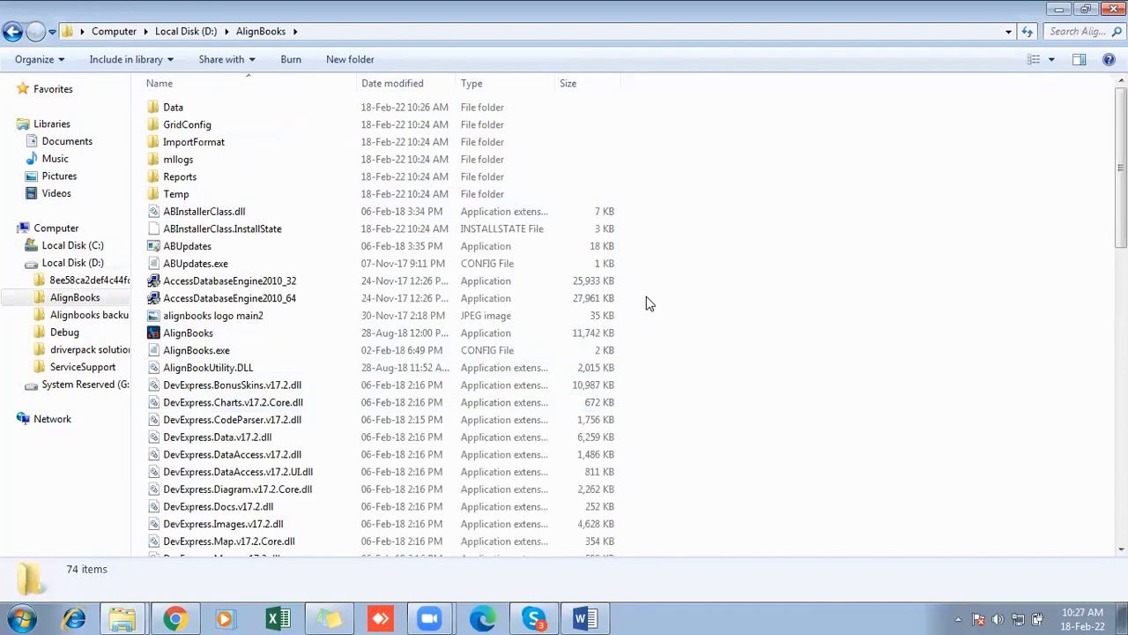
right_click(669, 280)
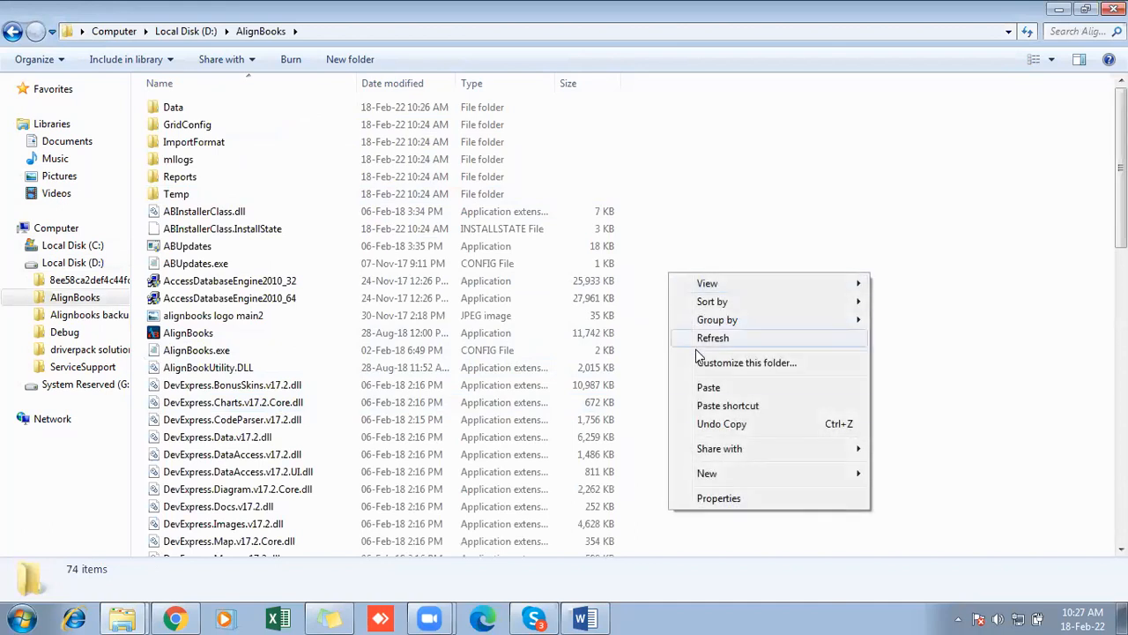
left_click(708, 387)
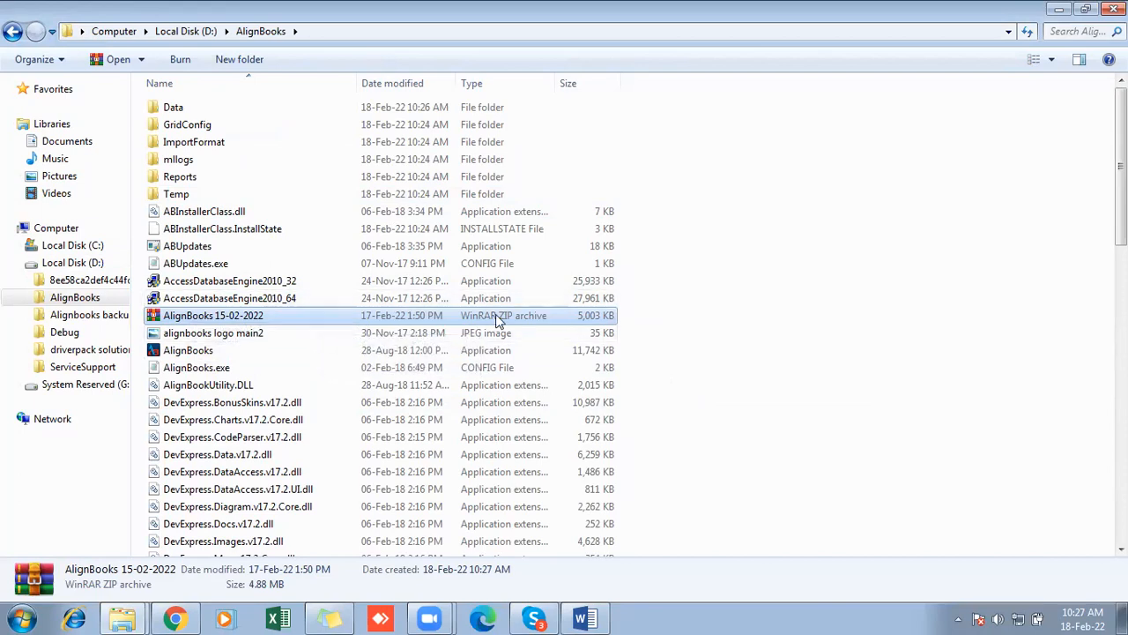
- Extract the AlignBooks 15-02-2022 archive directly into the AlignBooks folder, replacing all existing files
right_click(239, 317)
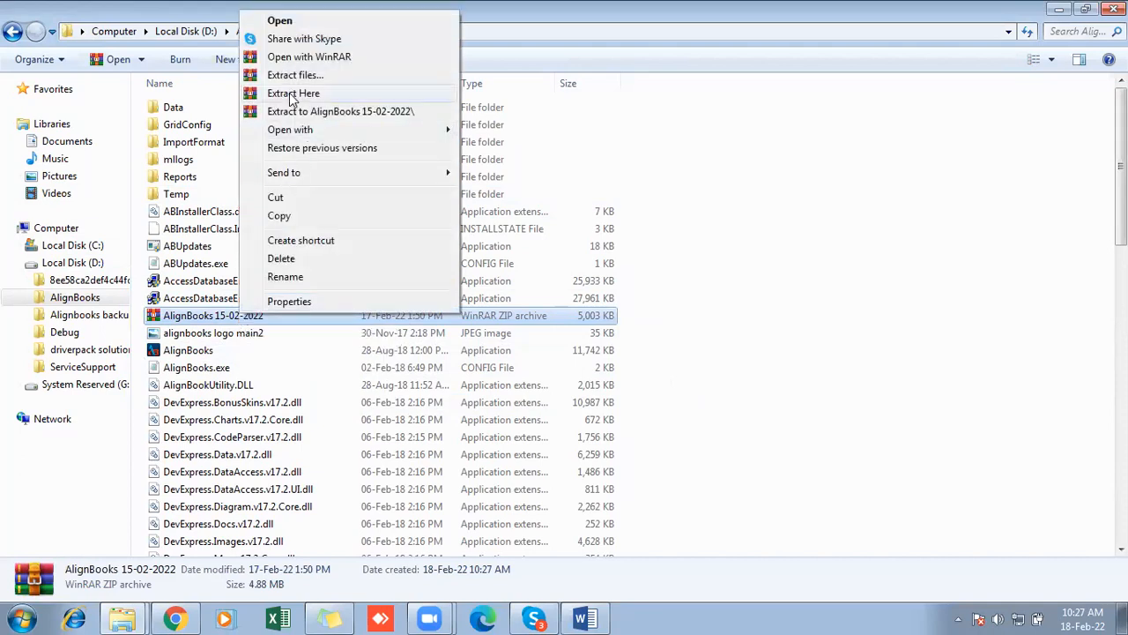
left_click(322, 95)
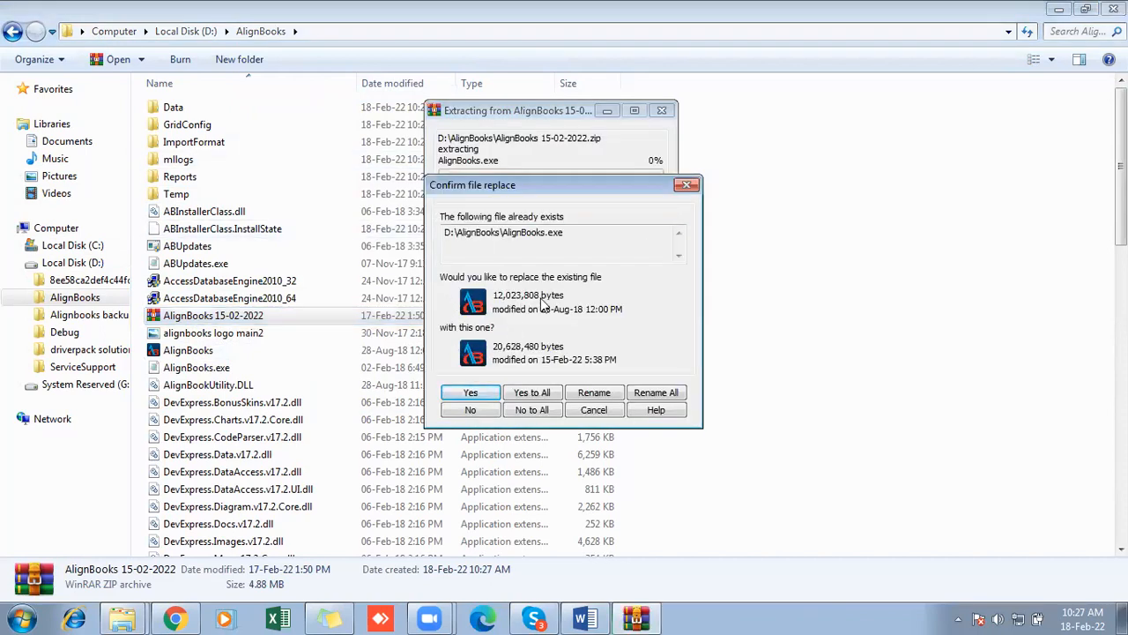
left_click(533, 394)
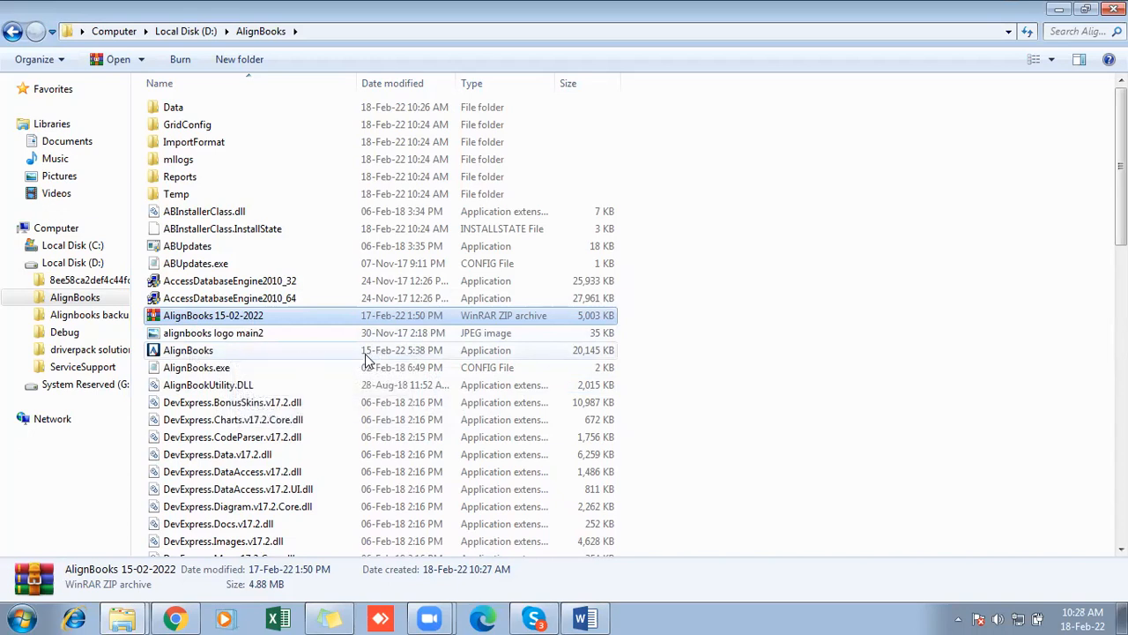
- Launch the updated AlignBooks application from the installation folder and sign in online with the account password
left_click(280, 357)
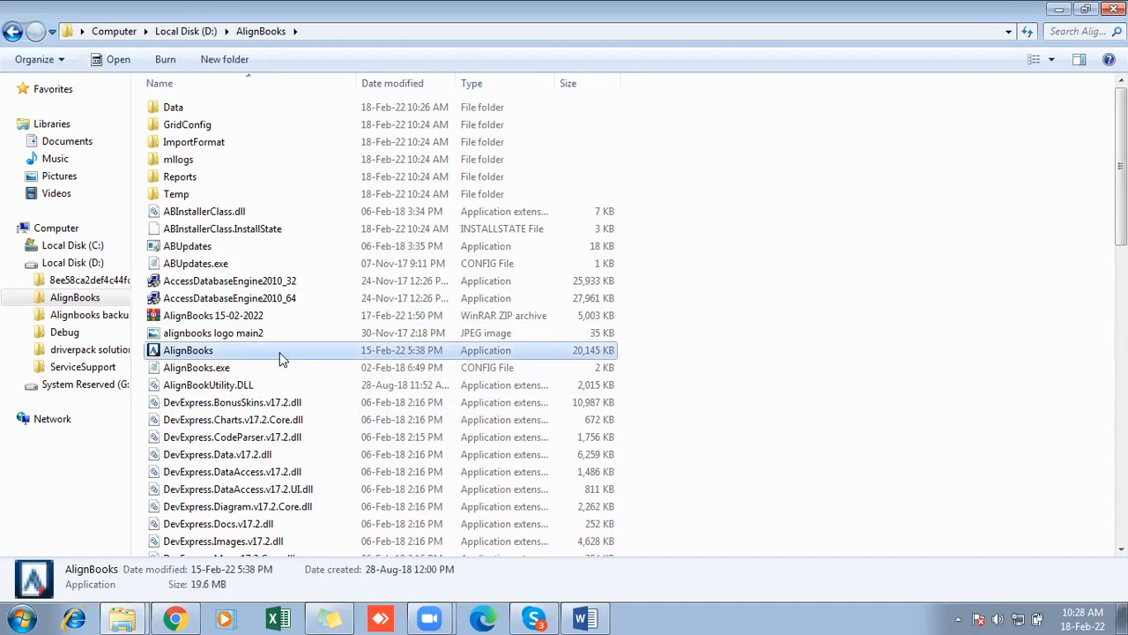
double_click(279, 353)
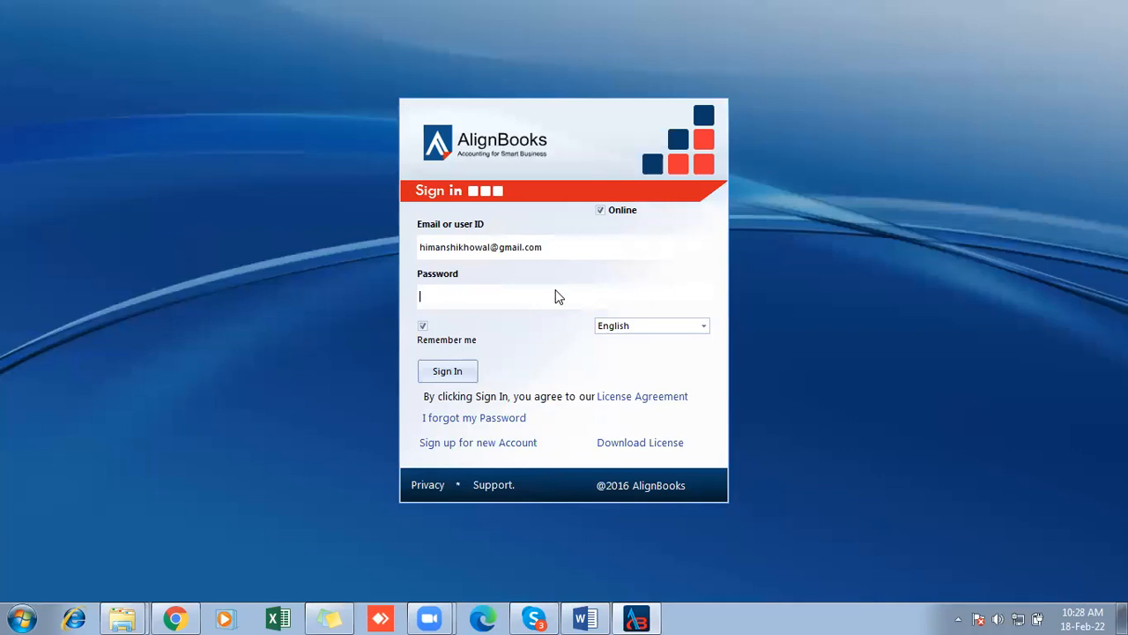
left_click(555, 296)
type("*********")
left_click(444, 373)
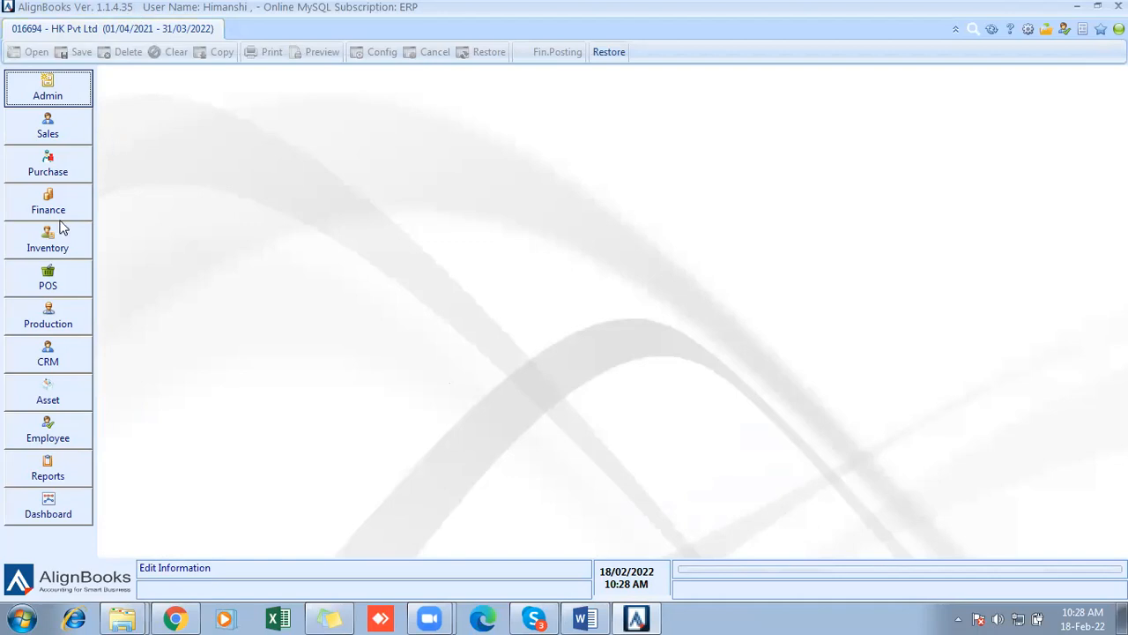
- Examine the Admin options for Connector and Maintenance, including the Update and Synchronization tools for syncing data with the server
left_click(64, 88)
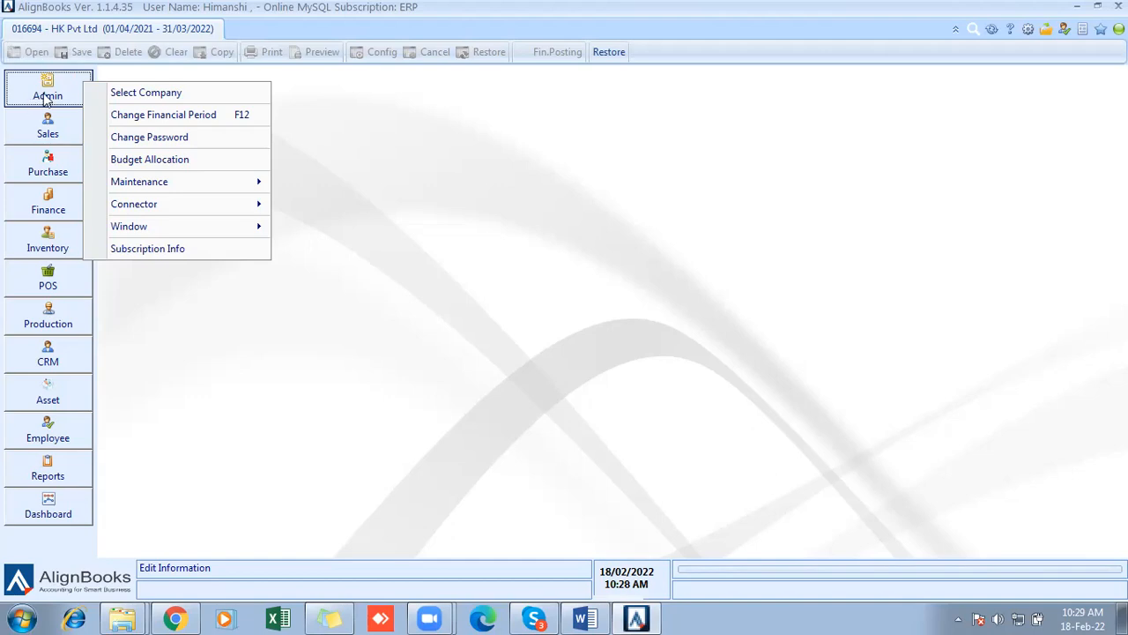
mouse_move(179, 193)
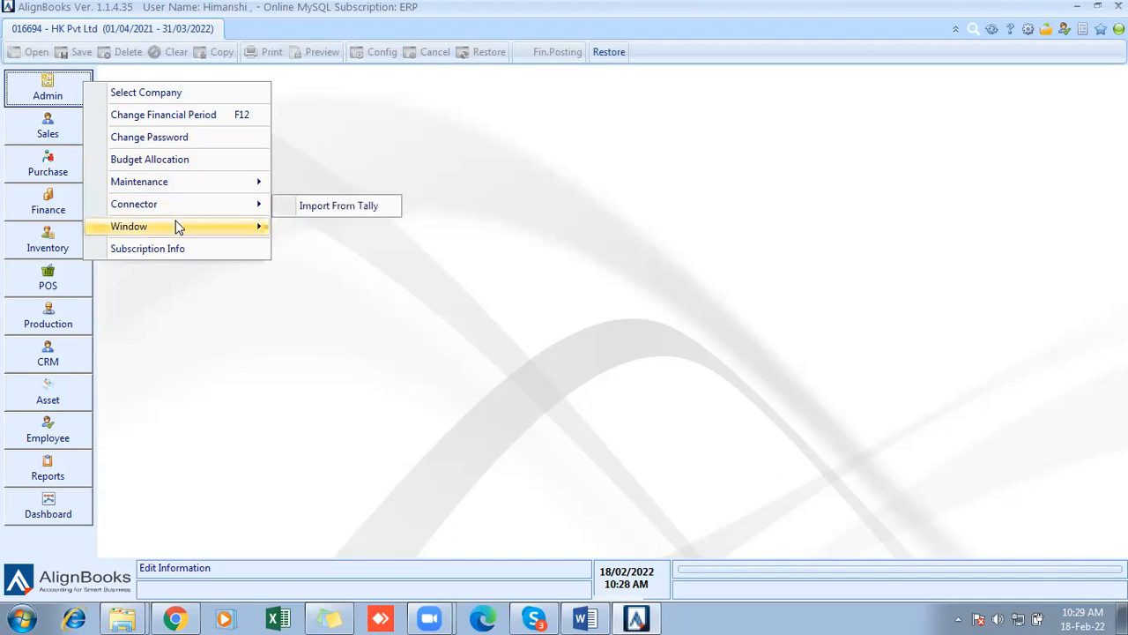
mouse_move(176, 227)
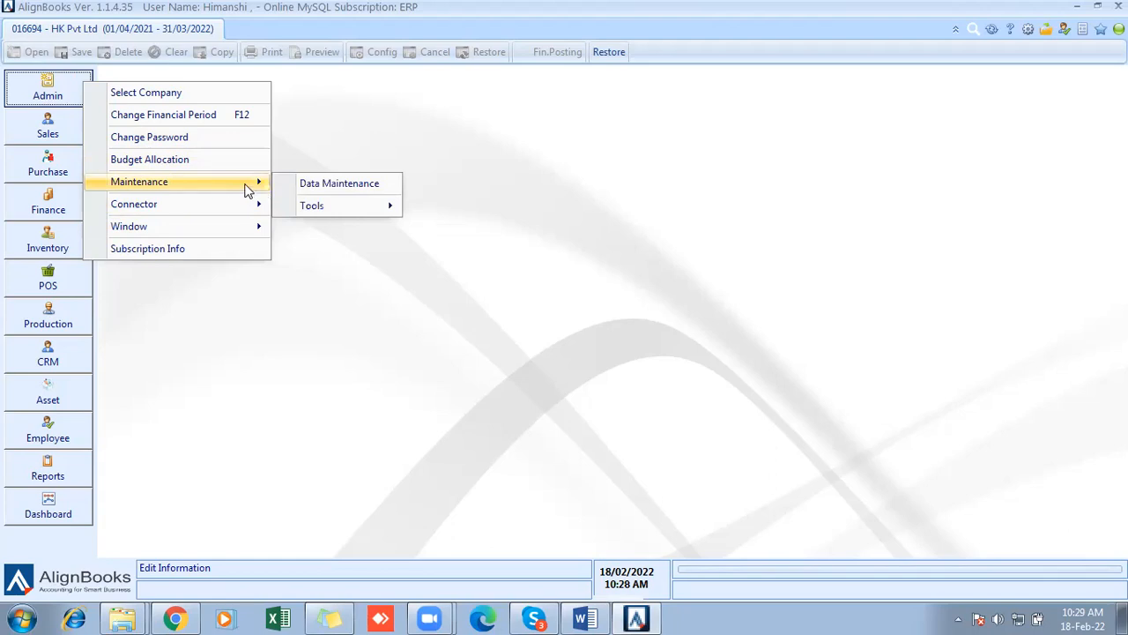
mouse_move(304, 205)
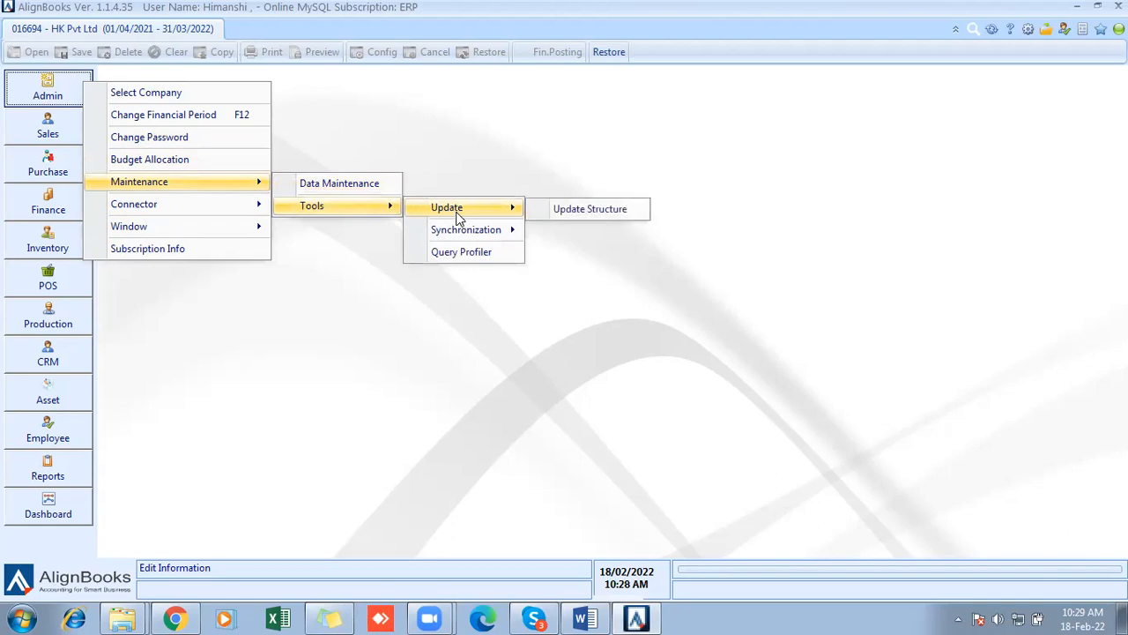
mouse_move(467, 234)
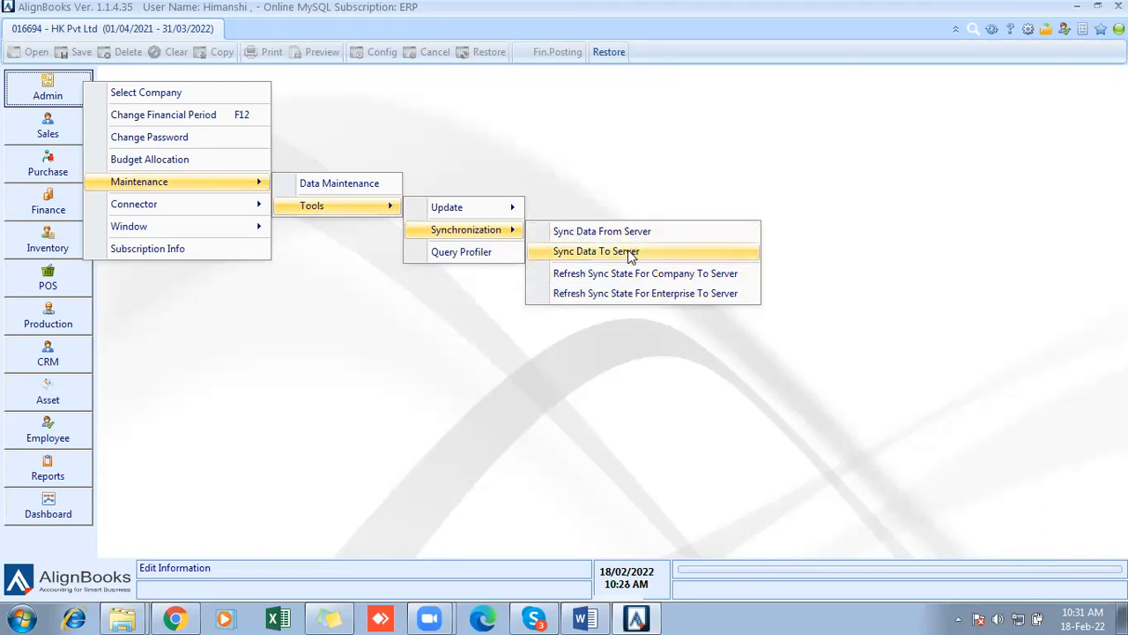
left_click(323, 330)
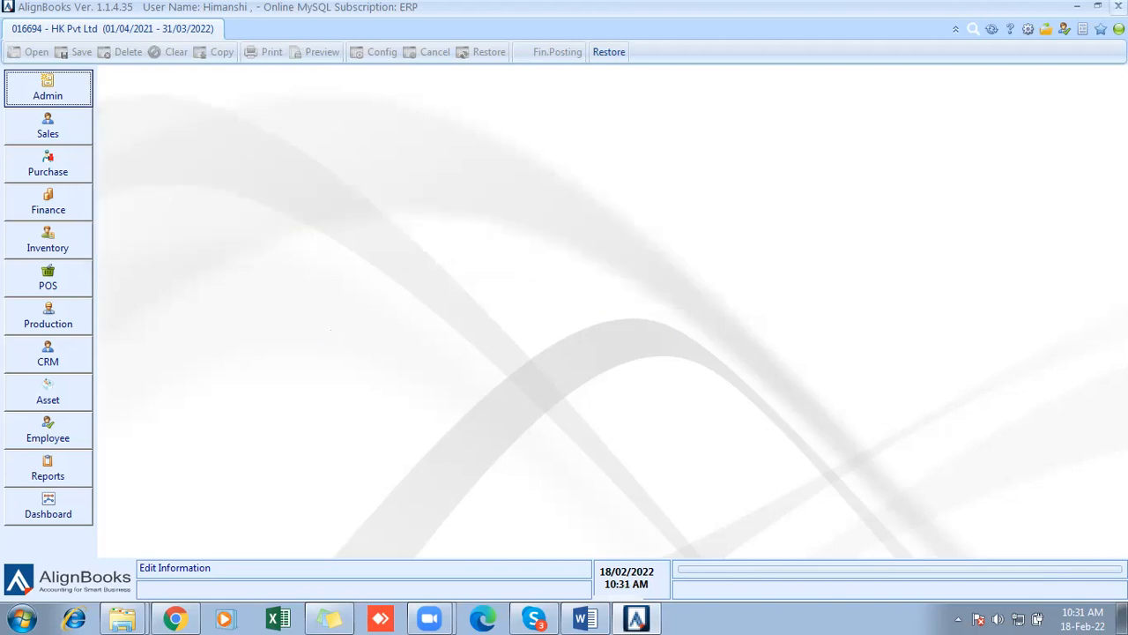
- Close AlignBooks and relaunch it from the installation folder to bring up the sign-in window
left_click(1119, 6)
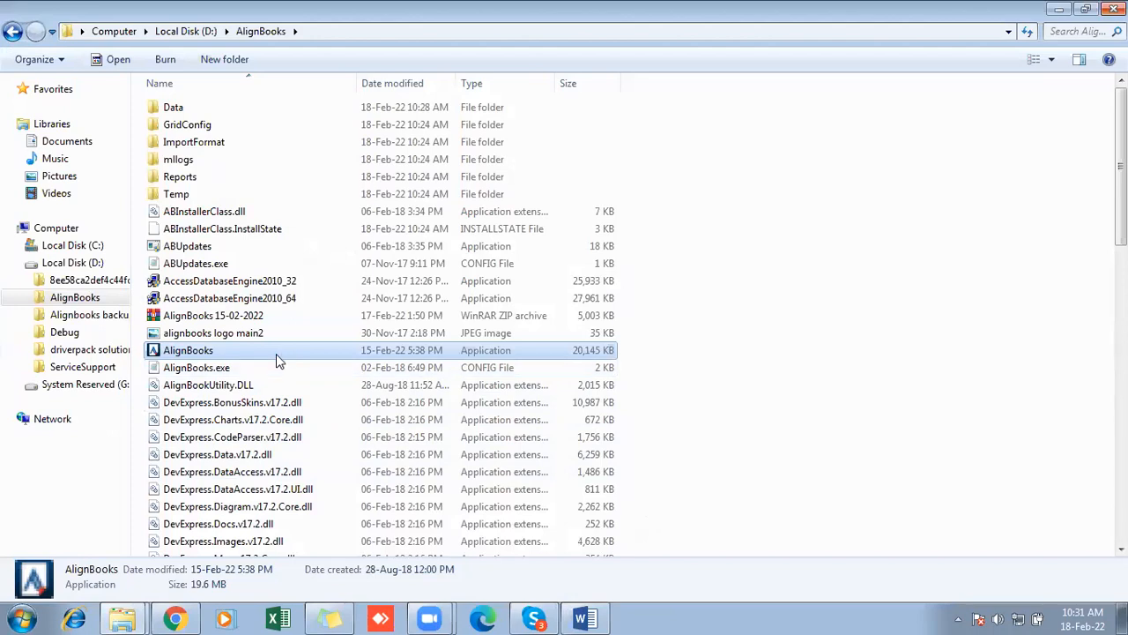
double_click(276, 354)
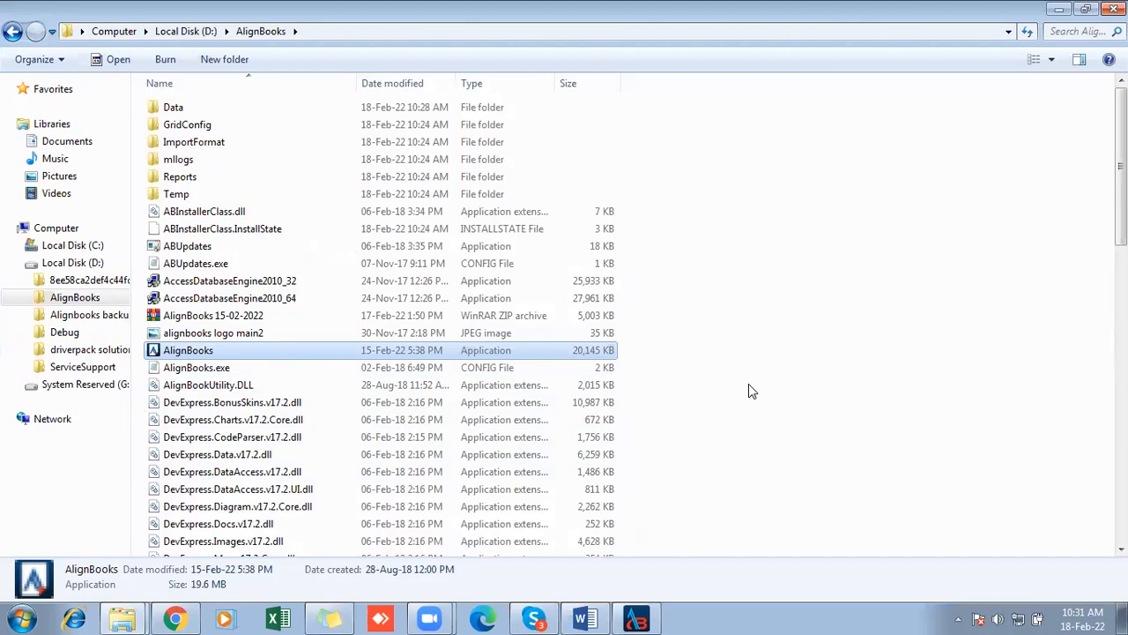
left_click(652, 617)
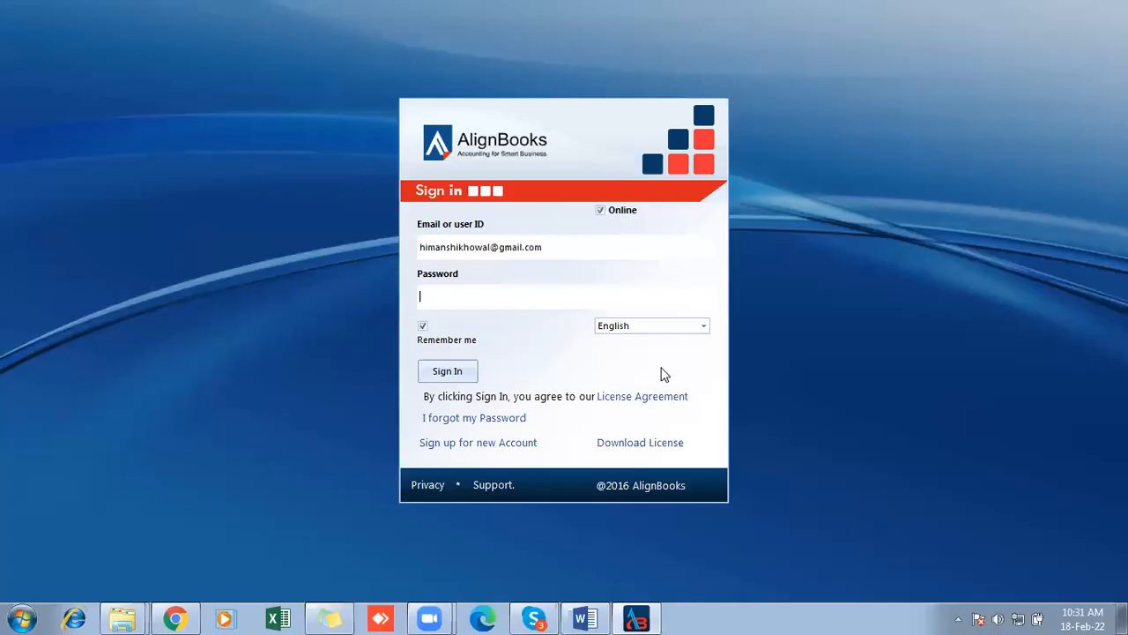
- Turn off Online mode, sign in with the account password, and agree to initialise the database and license
left_click(600, 211)
left_click(437, 297)
left_click(448, 371)
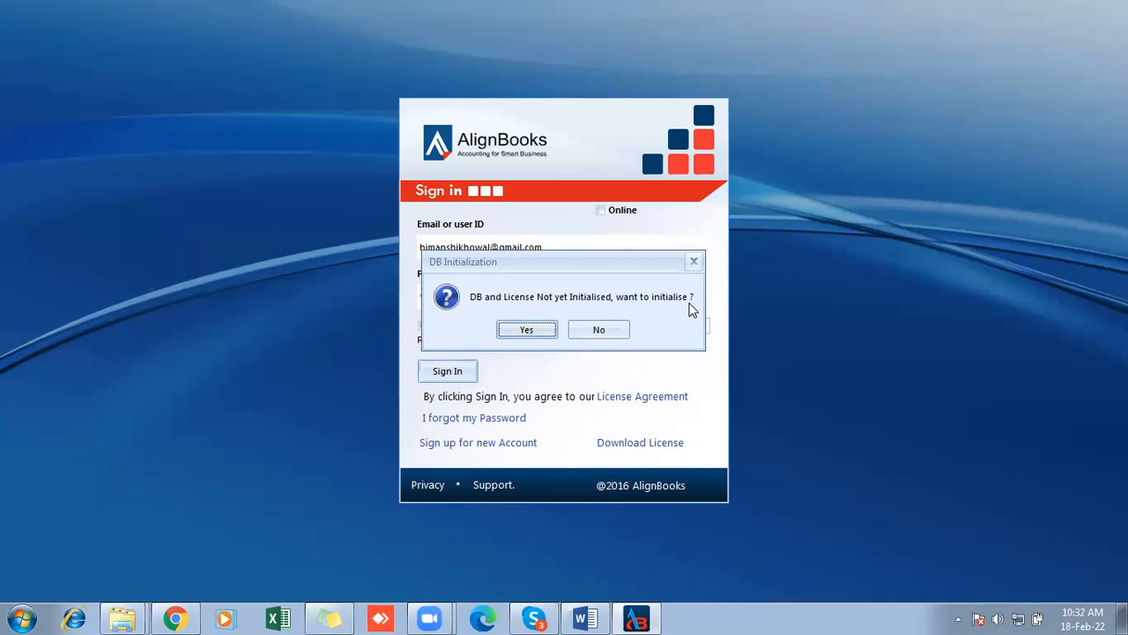
left_click(527, 330)
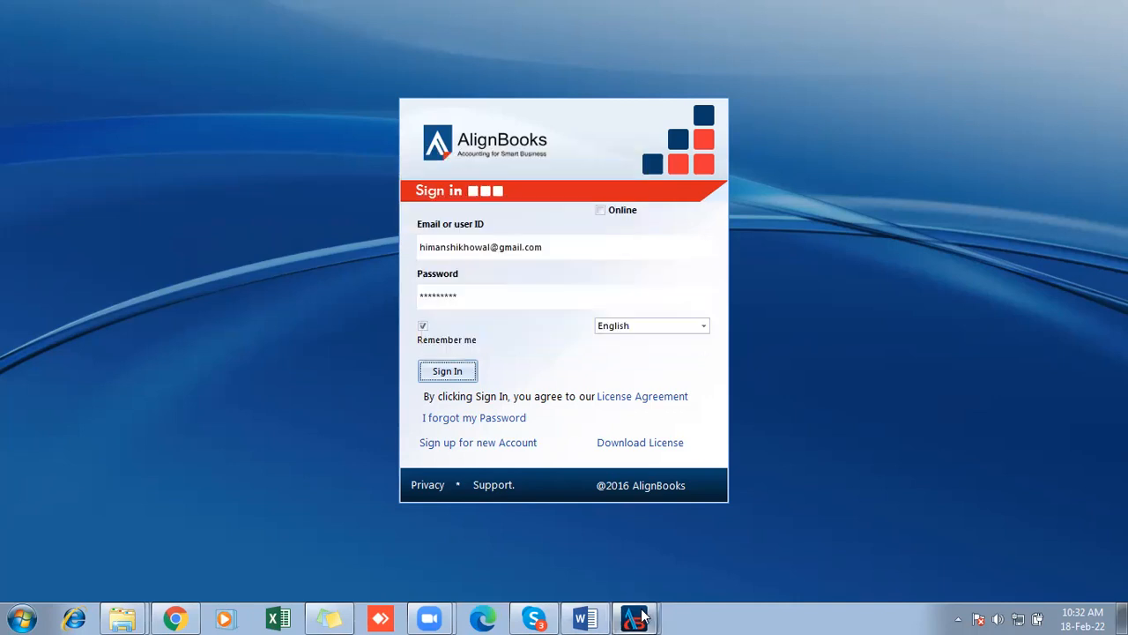
mouse_move(635, 618)
left_click(651, 575)
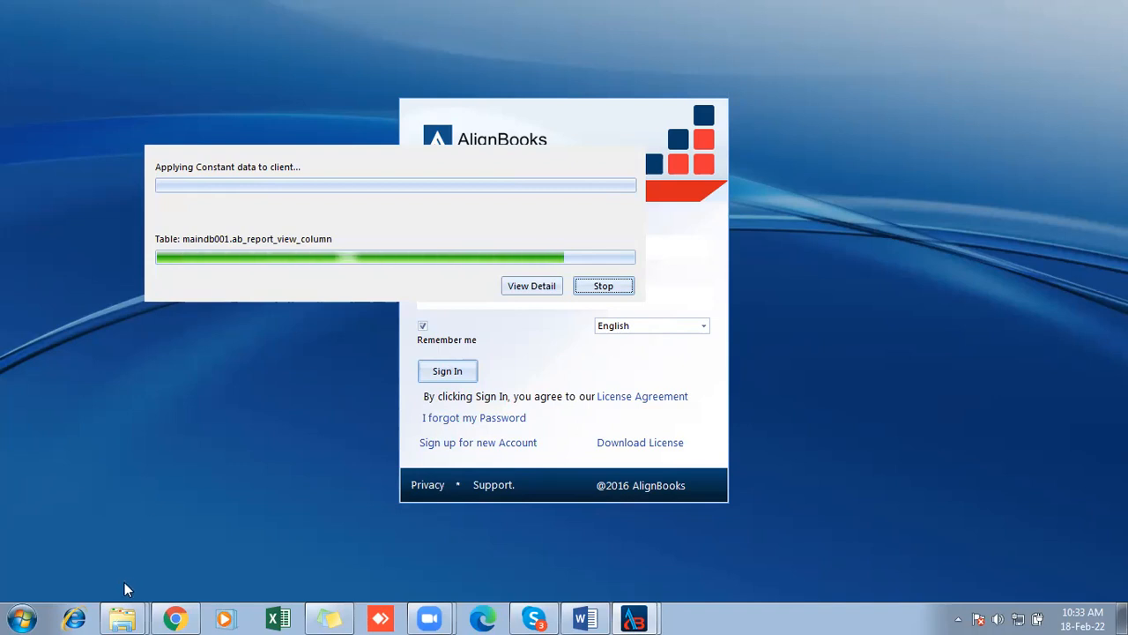
- Open the Windows Command Prompt by searching for cmd, and move its window toward the middle of the desktop
left_click(21, 617)
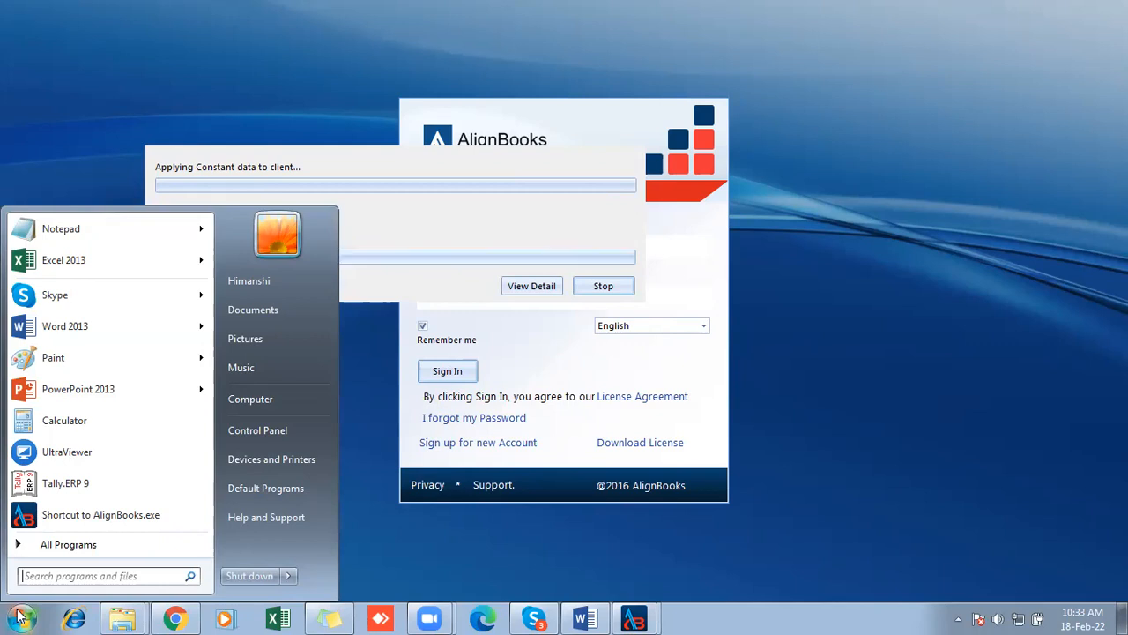
type("cmd")
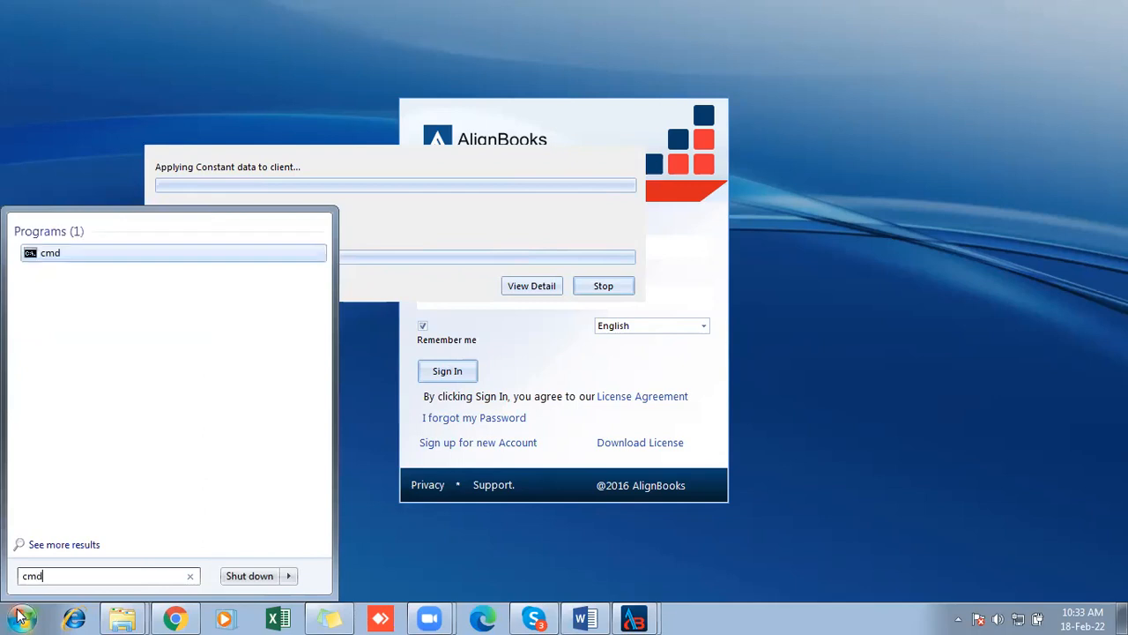
key("Return")
left_click_drag(243, 32, 567, 128)
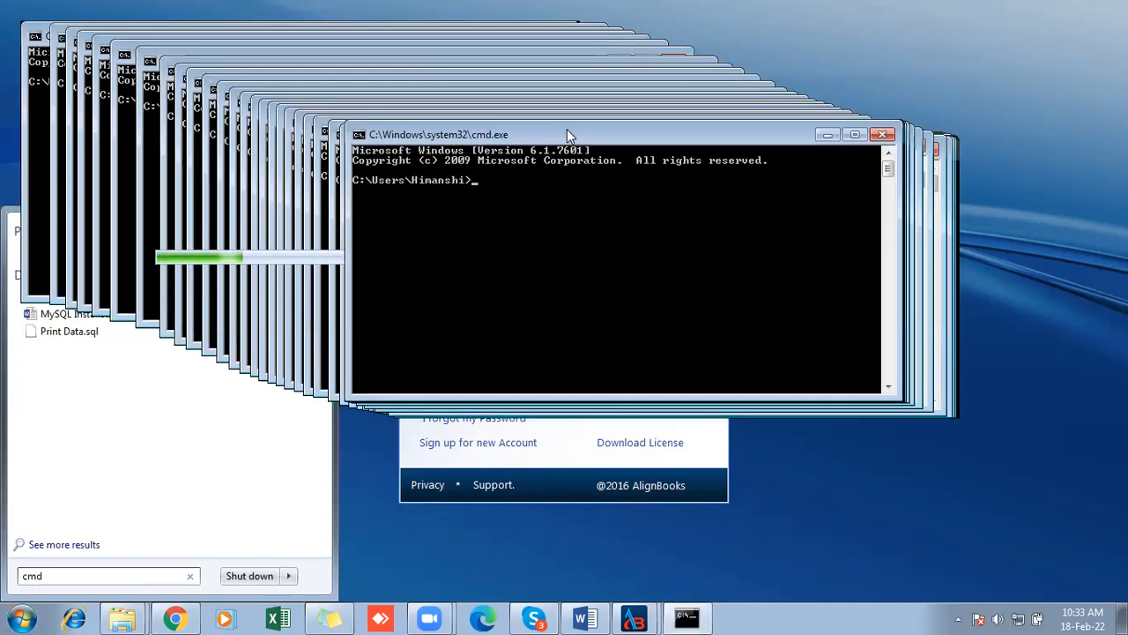
left_click(1071, 323)
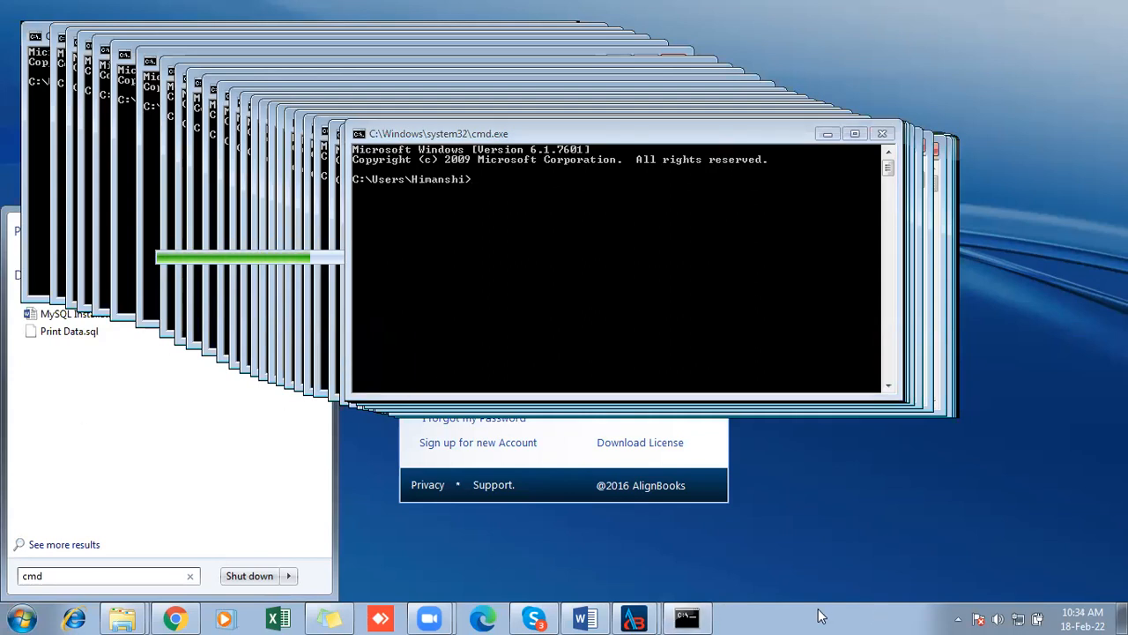
right_click(693, 617)
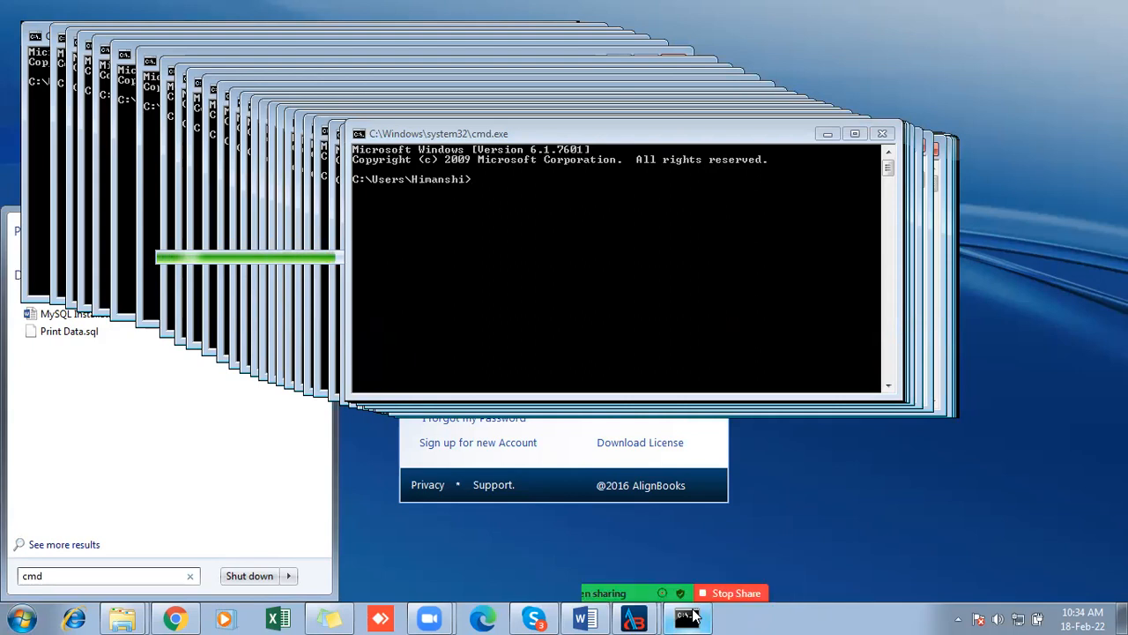
left_click(670, 588)
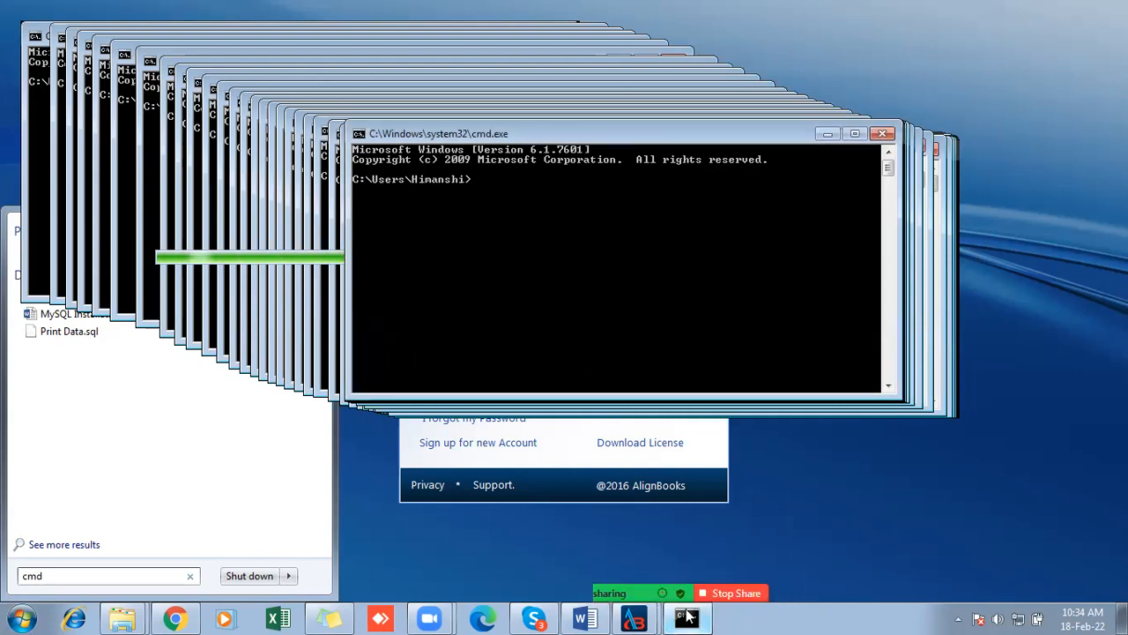
- Start Windows Task Manager while the stacked Command Prompt windows are on the desktop
right_click(701, 619)
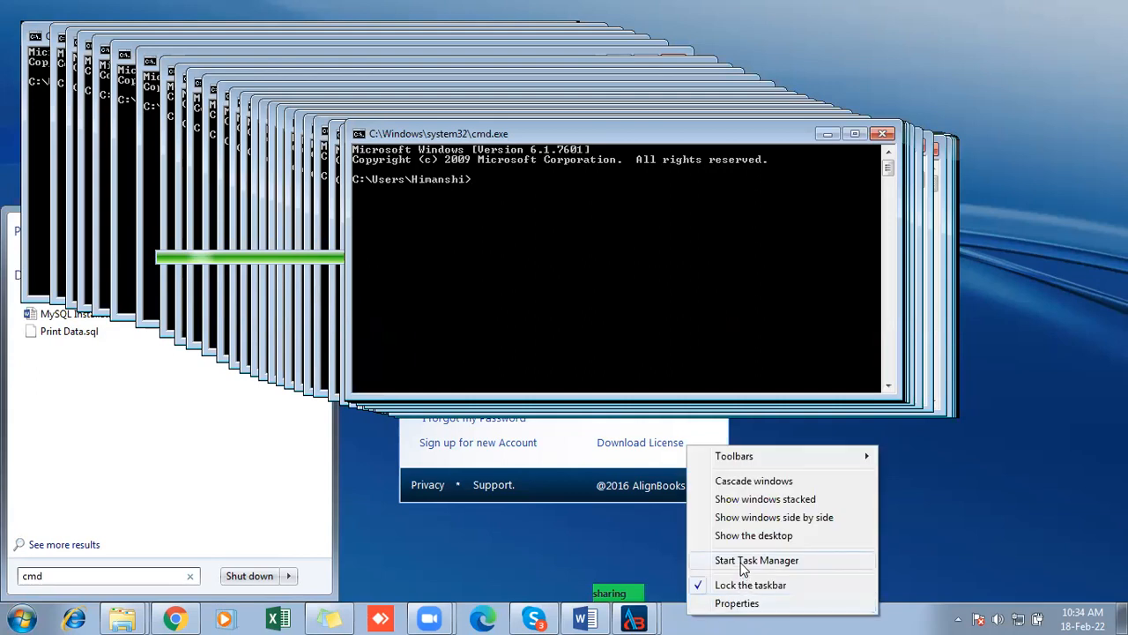
left_click(743, 564)
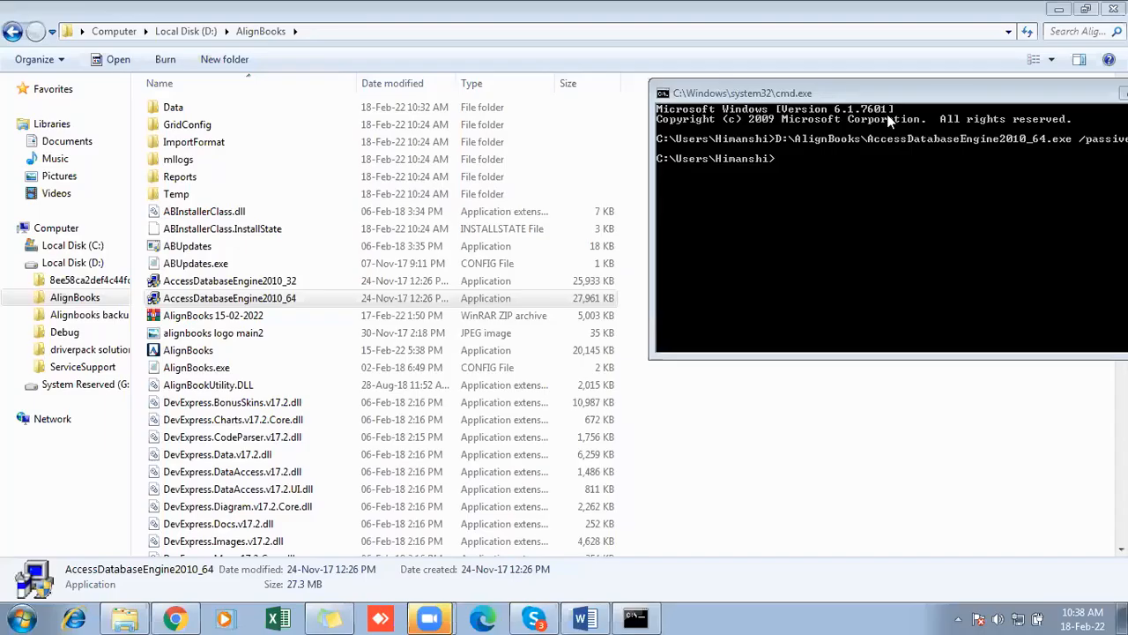
- Examine the Command Prompt call D:\AlignBooks\AccessDatabaseEngine2010_64.exe /passive and locate the matching installer in the AlignBooks folder
left_click_drag(917, 100, 825, 95)
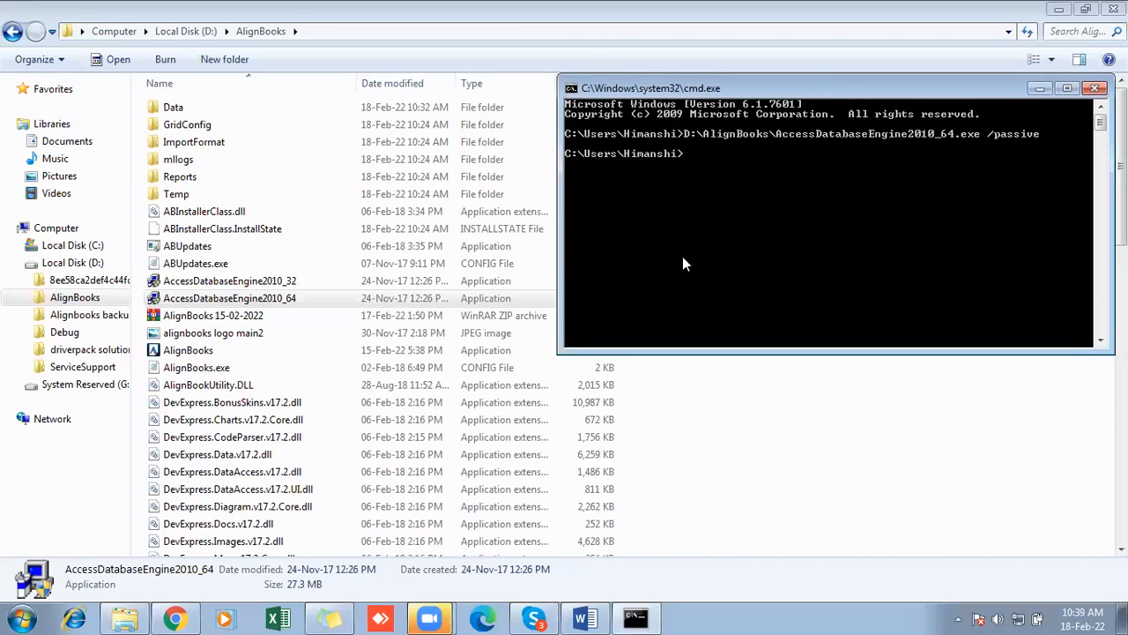
left_click(860, 385)
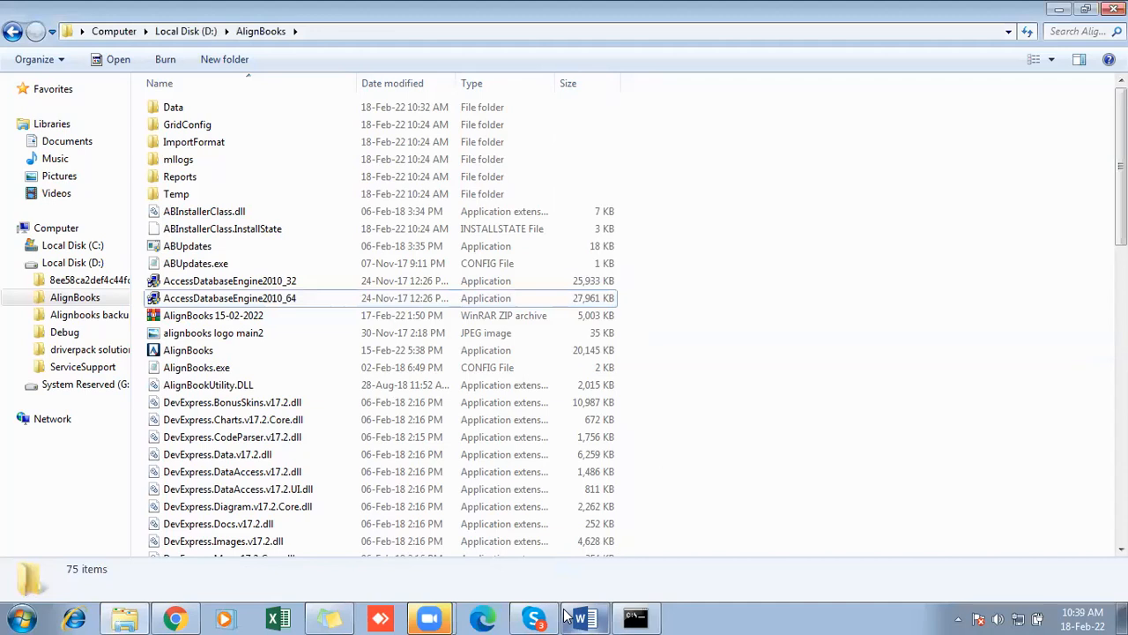
left_click(633, 617)
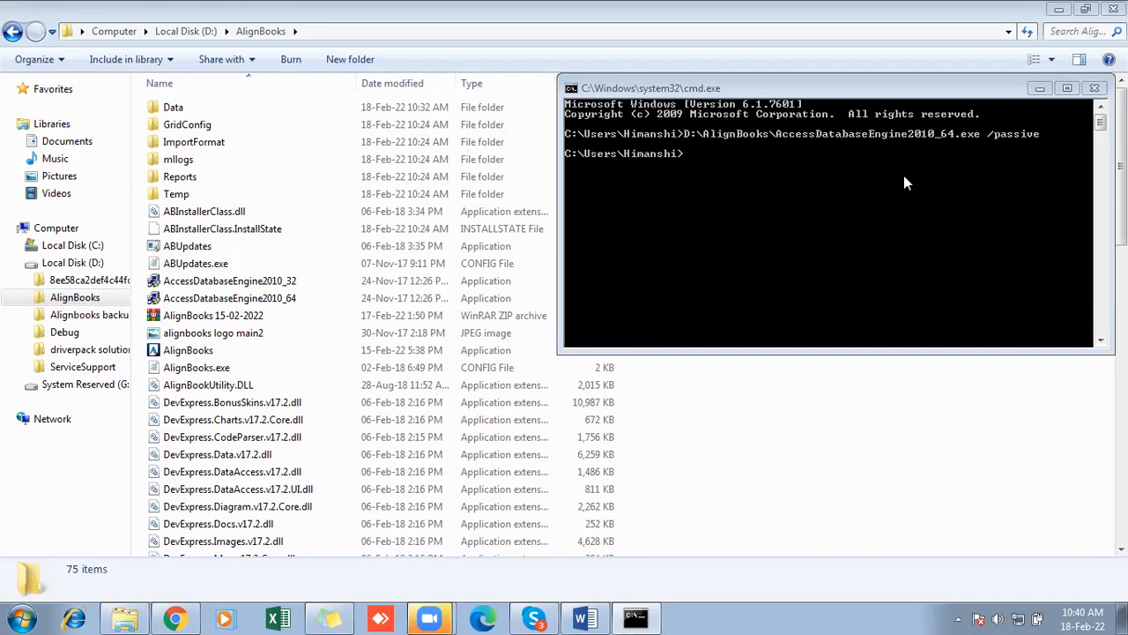
left_click(1040, 88)
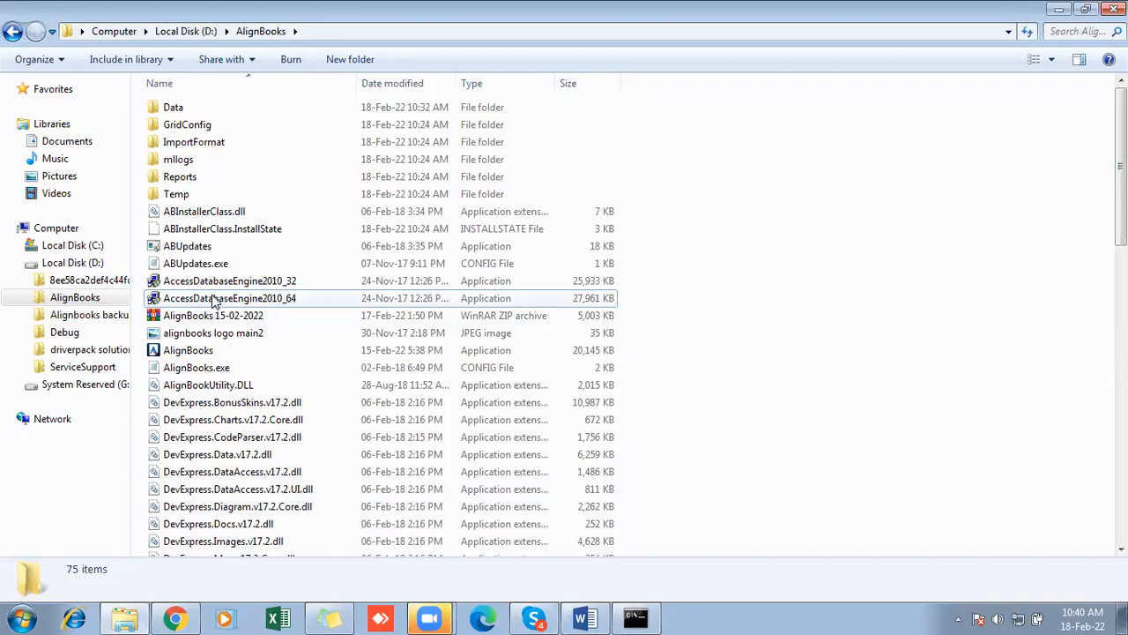
mouse_move(258, 306)
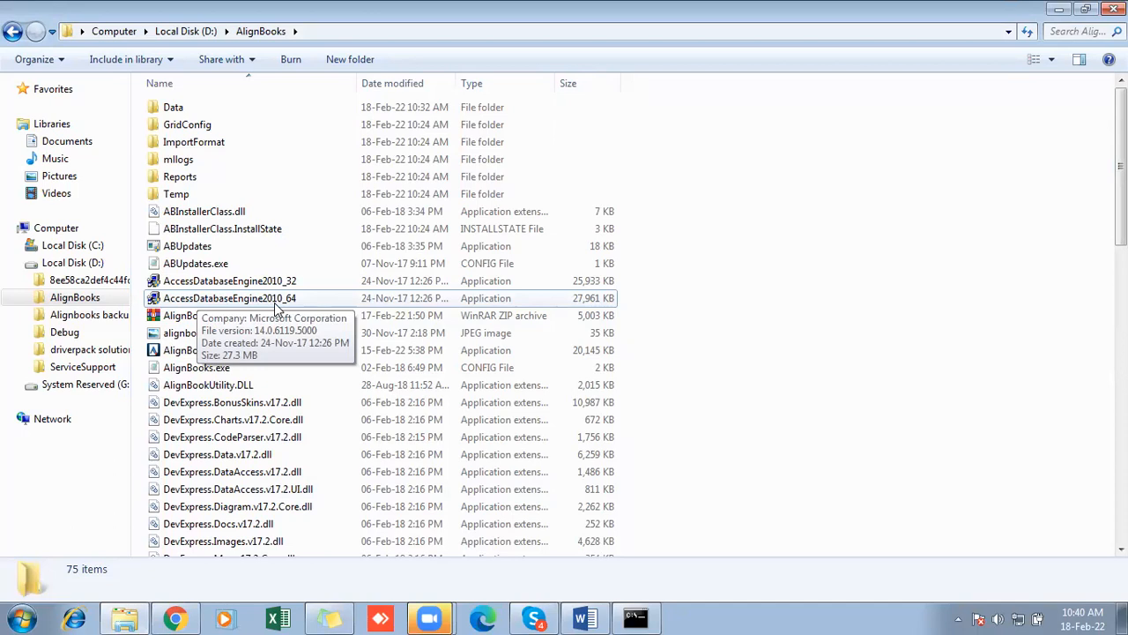
left_click(276, 306)
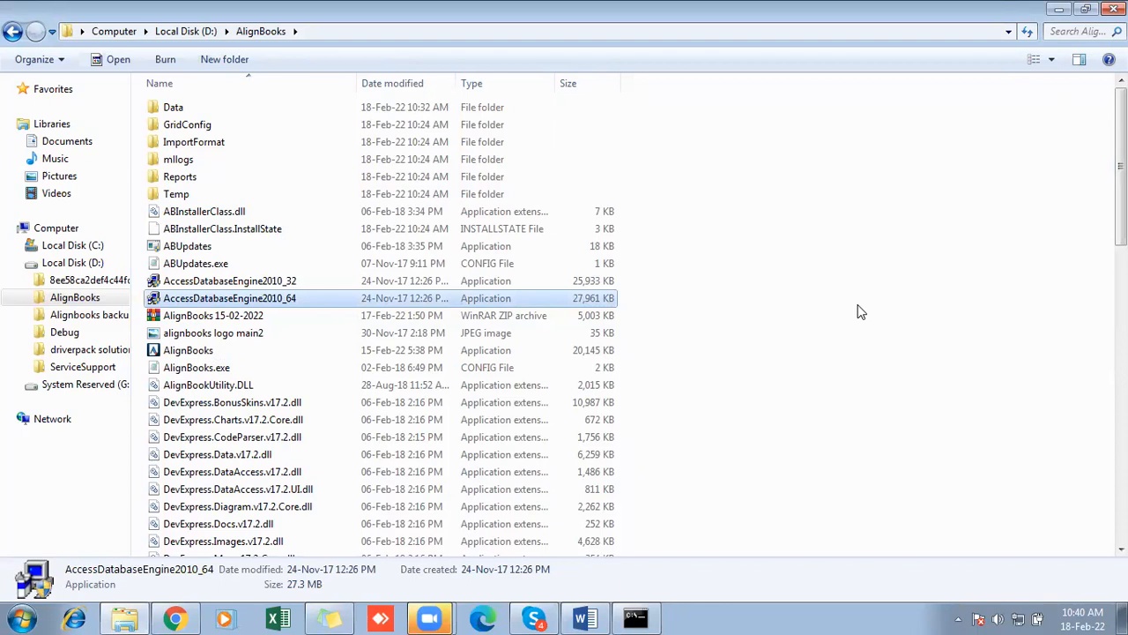
- Minimise the AlignBooks folder, switch to the AlignBooks web dashboard in Chrome, and open Company Setup
left_click(1057, 8)
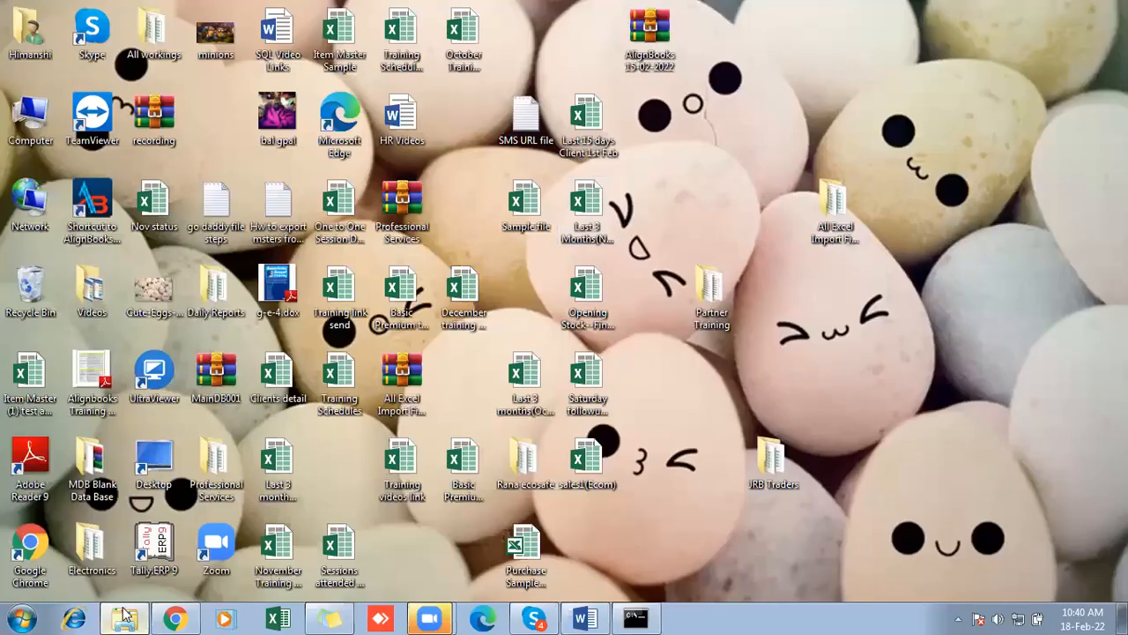
left_click(173, 618)
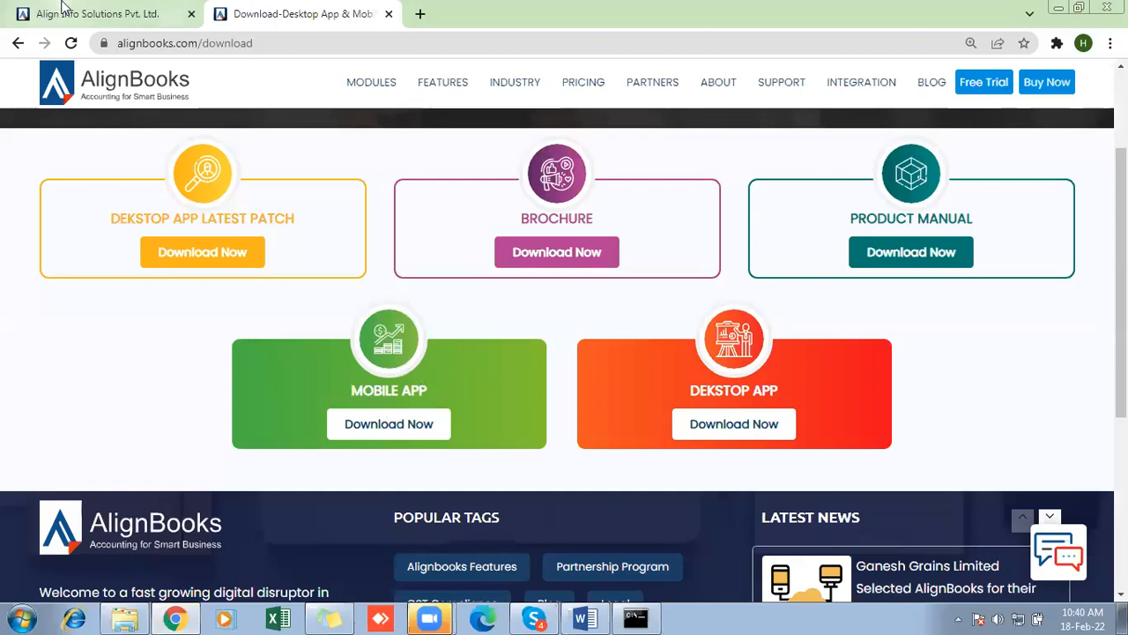
left_click(104, 9)
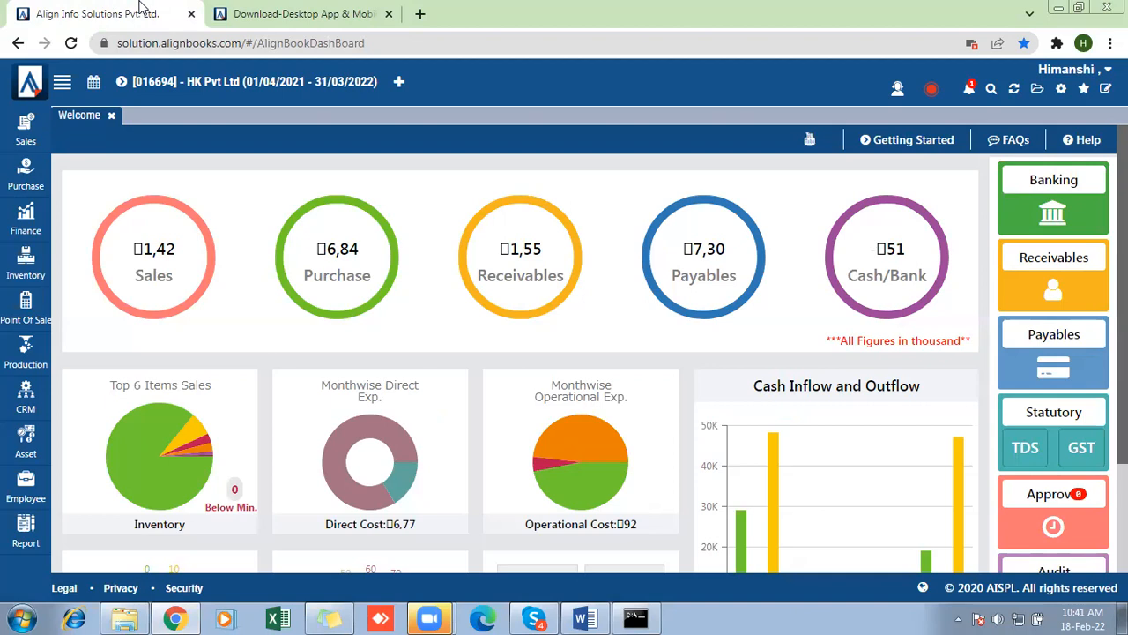
left_click(1061, 89)
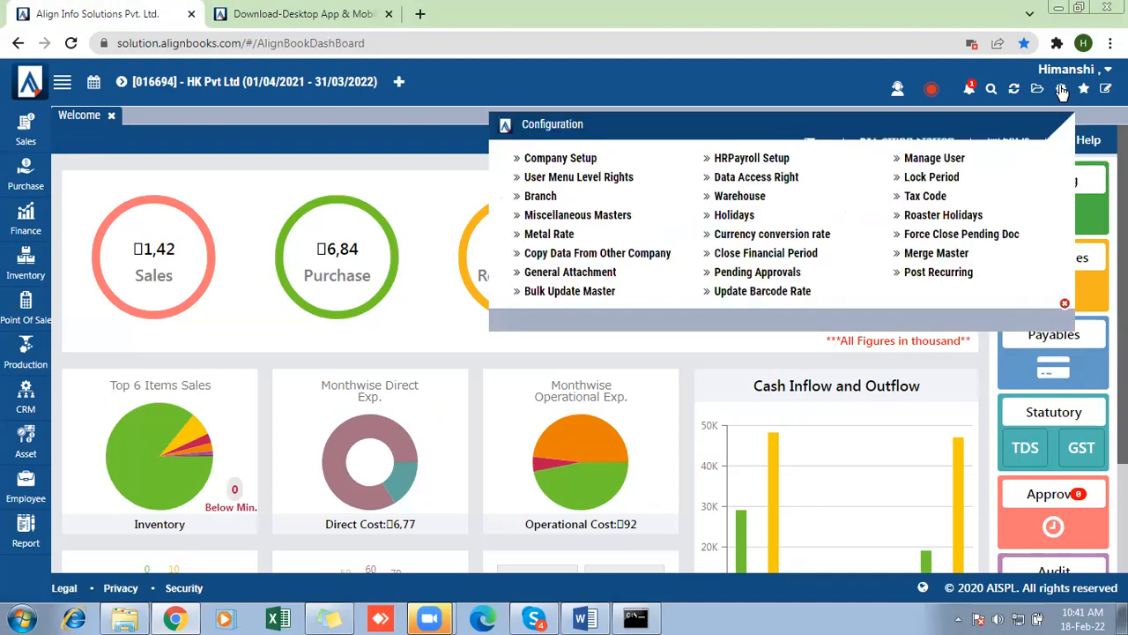
left_click(577, 166)
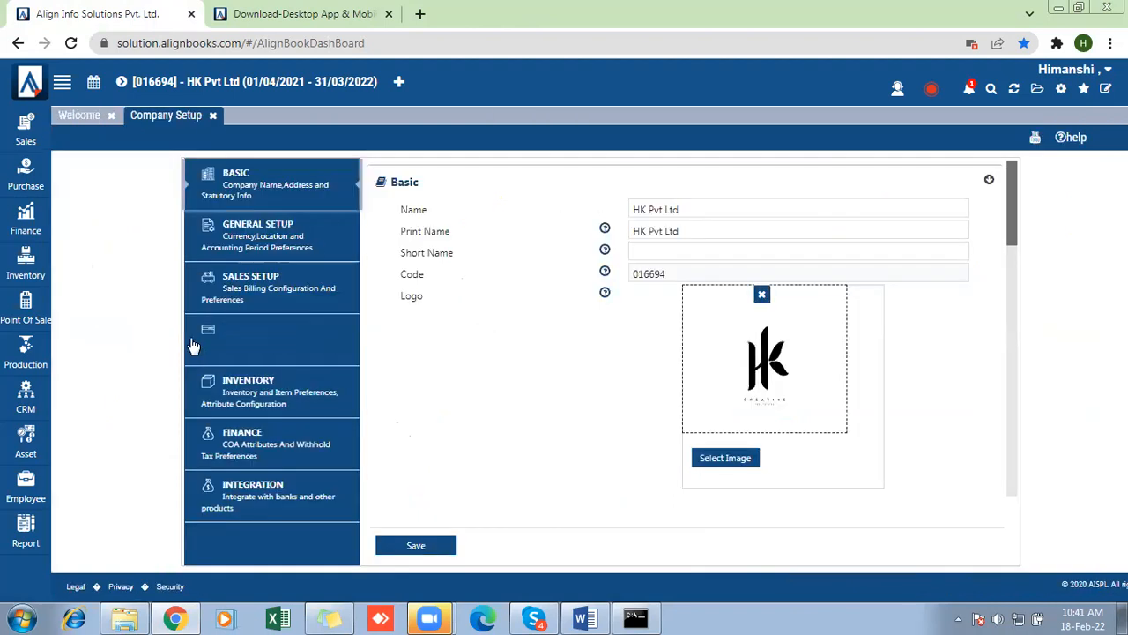
- Turn on Batch wise Inventory in the Item Extended Properties of the Inventory setup and save the company settings
left_click(243, 386)
left_click_drag(1013, 177, 1027, 306)
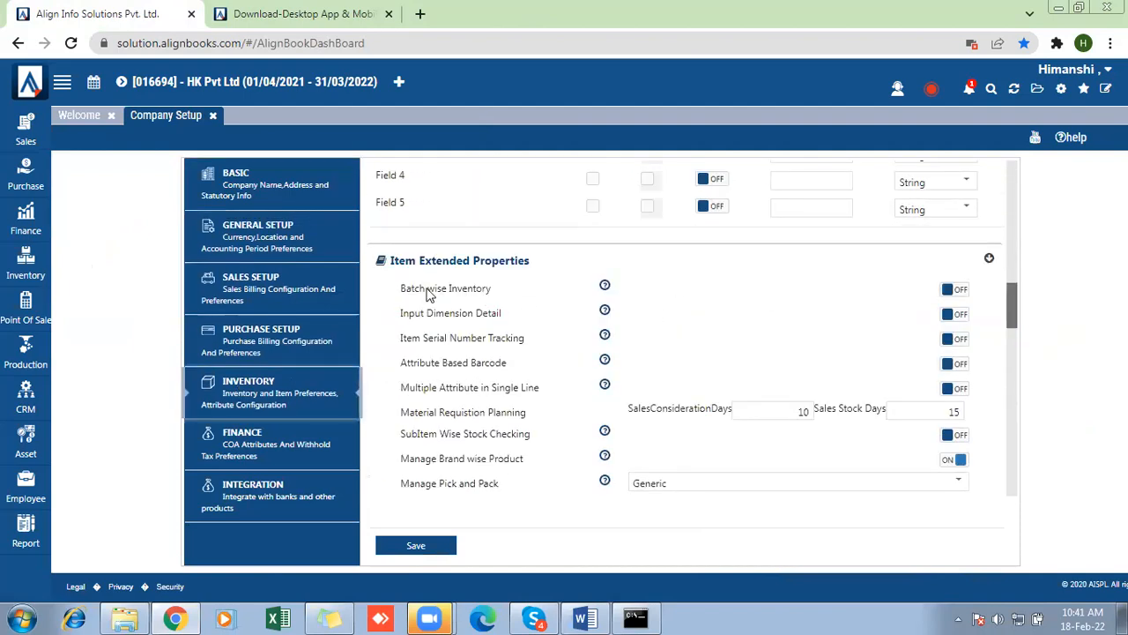
triple_click(458, 289)
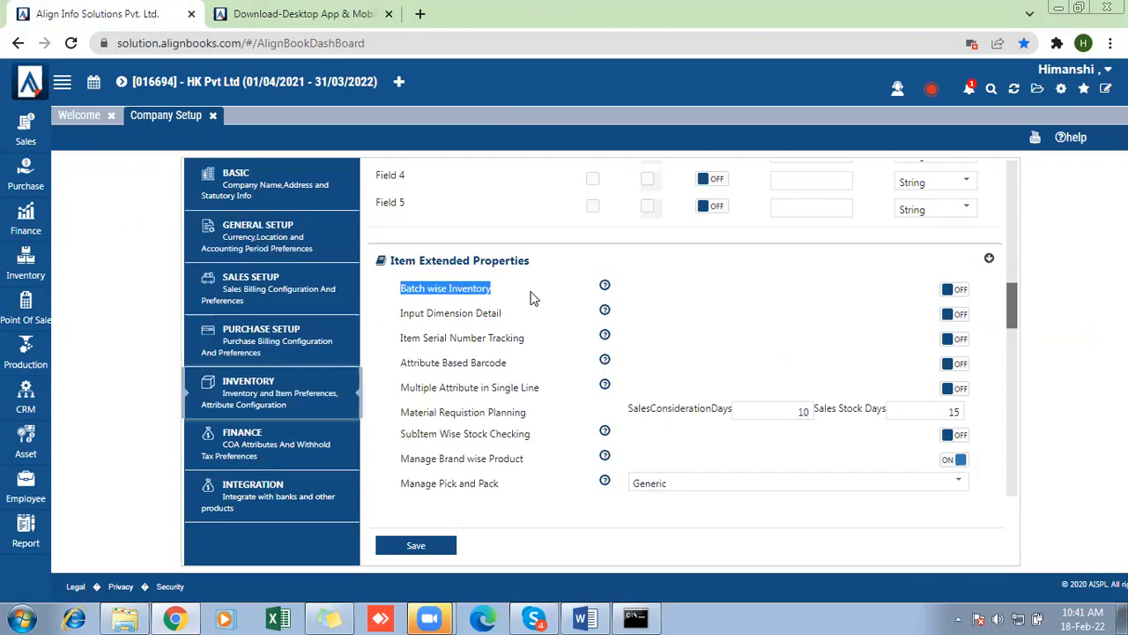
left_click(954, 289)
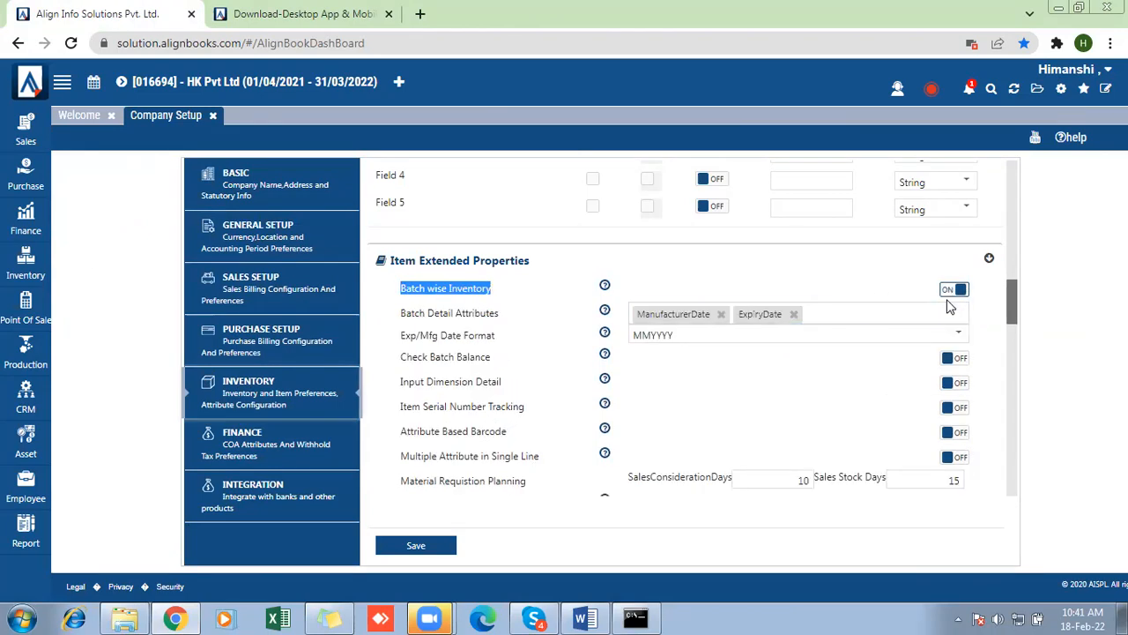
left_click(411, 544)
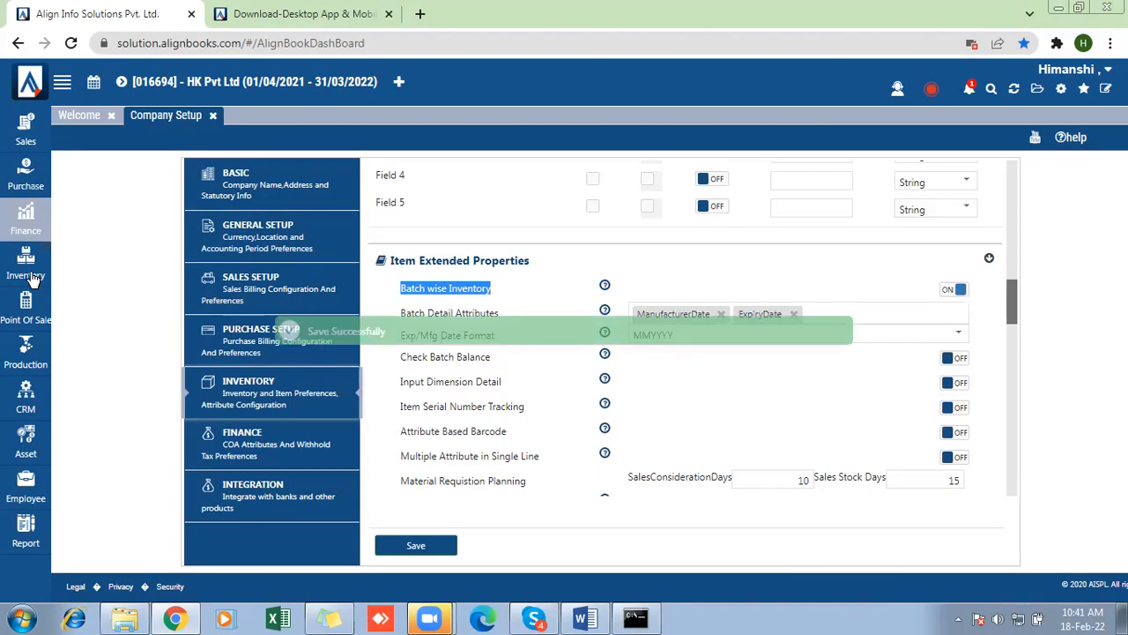
- Search the Item Master for Dettol and open Dettol Hand Sanitizer 50ml for editing
left_click(29, 271)
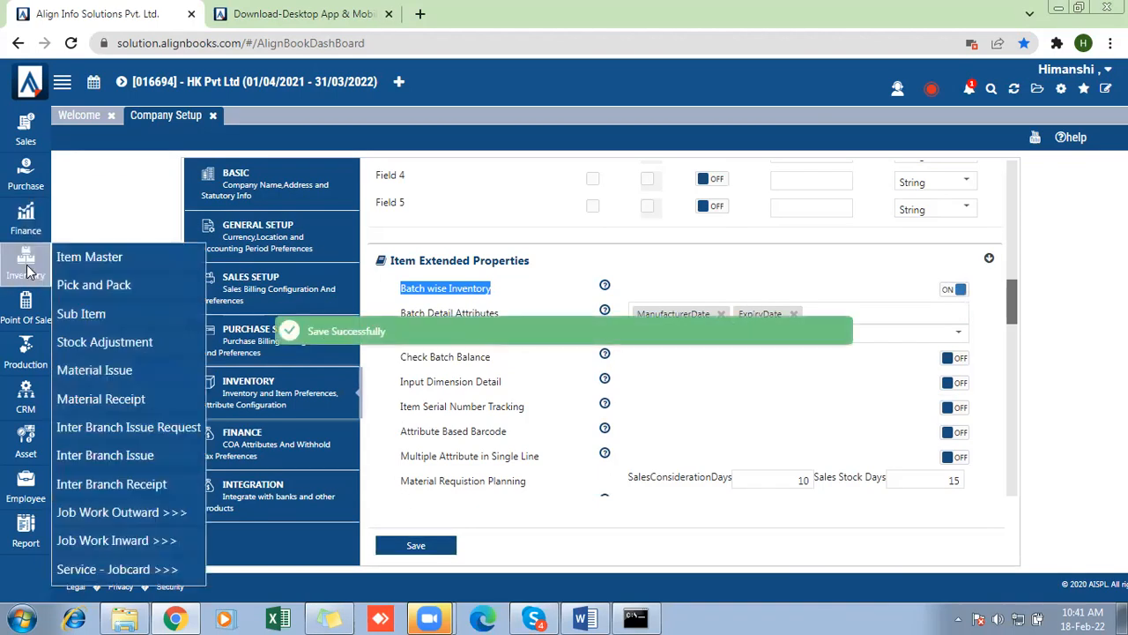
left_click(88, 257)
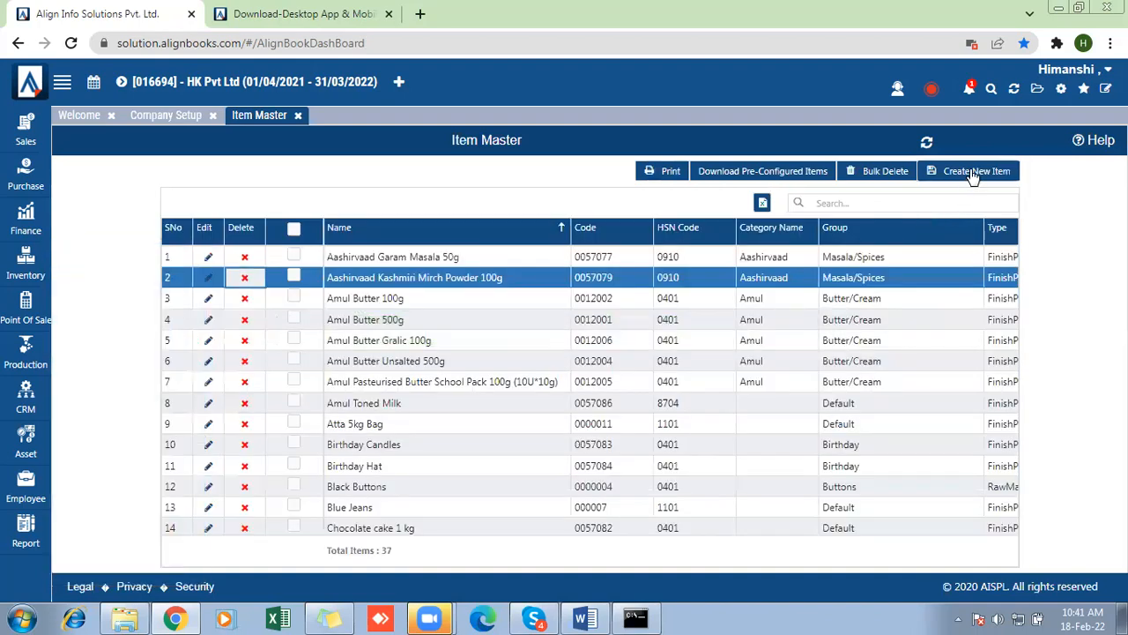
left_click(918, 204)
type("Det")
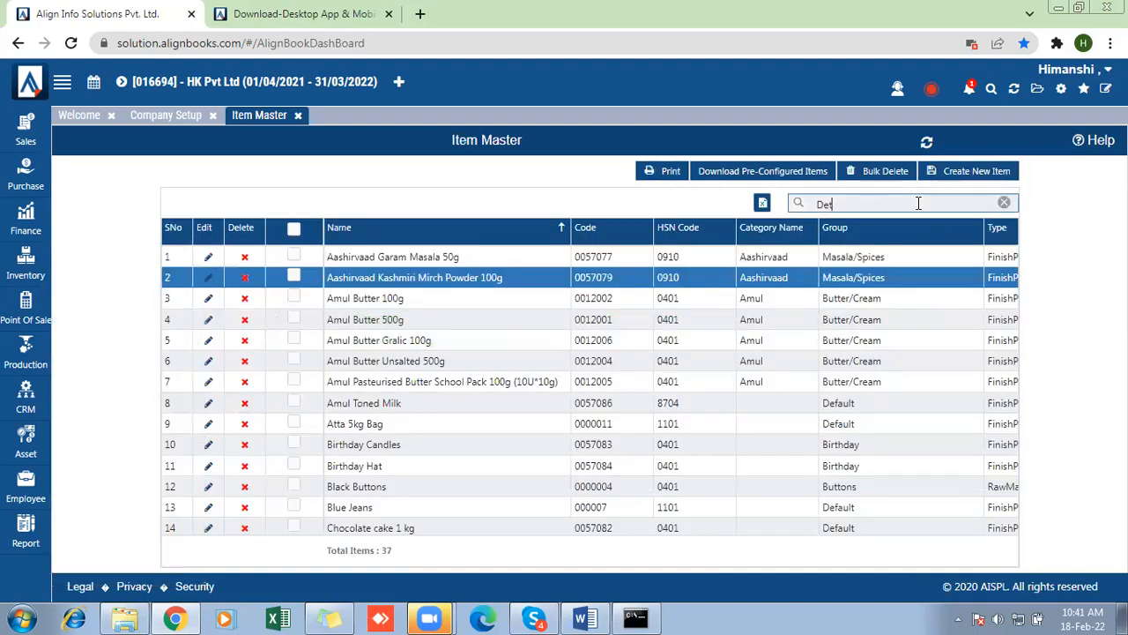
type("tol")
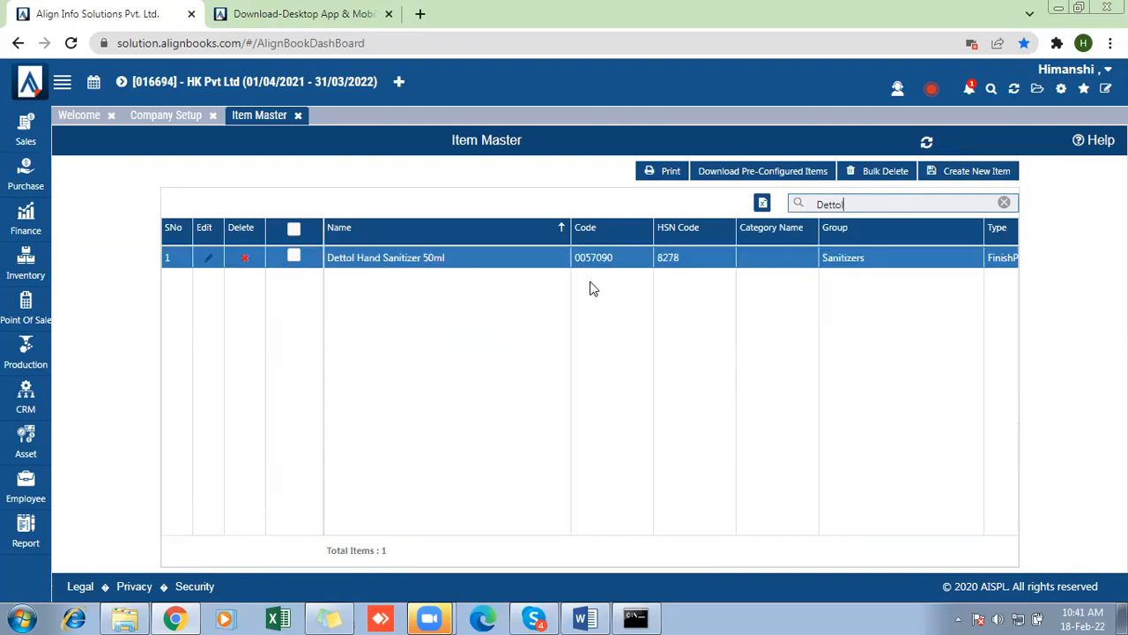
left_click(209, 262)
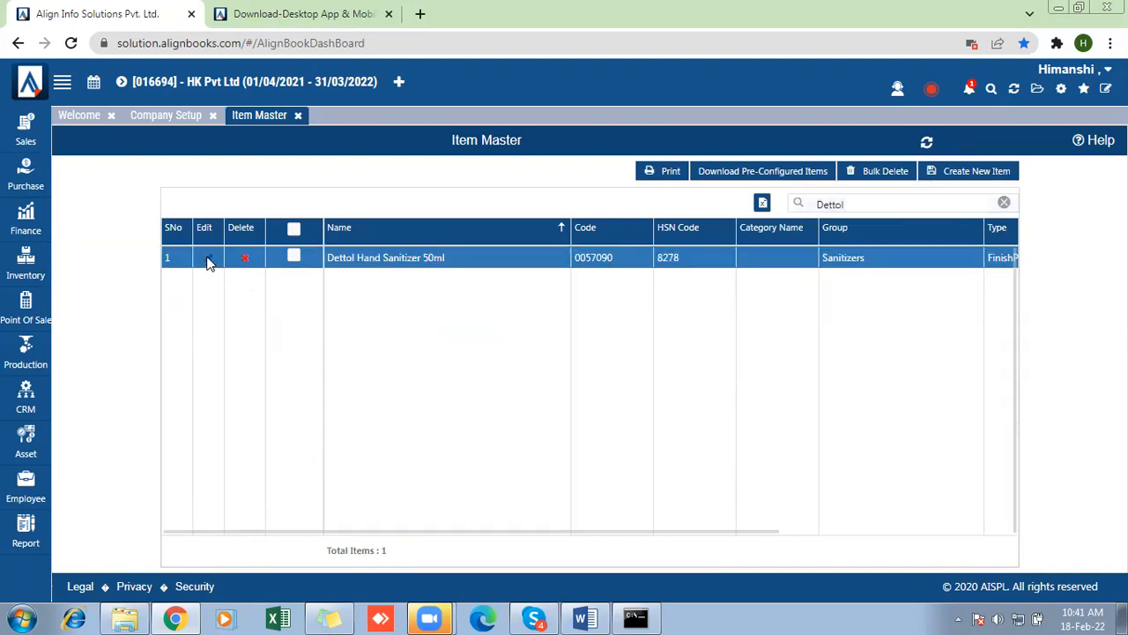
left_click(209, 261)
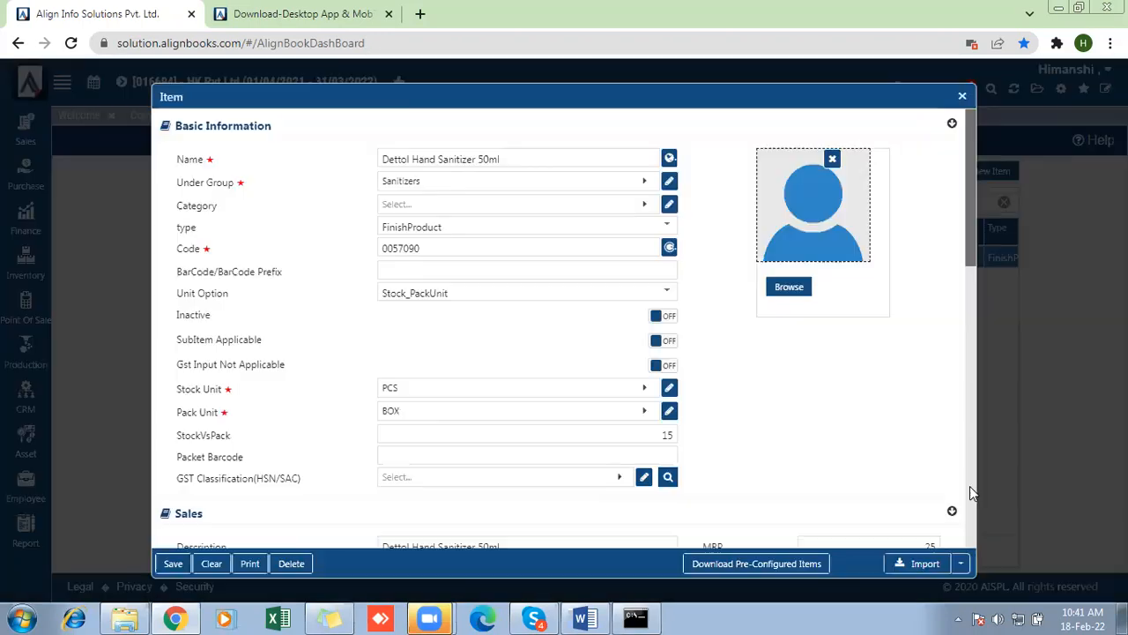
- Turn on Batch wise Inventory for Dettol Hand Sanitizer 50ml, save the item, and close Item Master and Company Setup
left_click(971, 486)
scroll(970, 486, "down", 1)
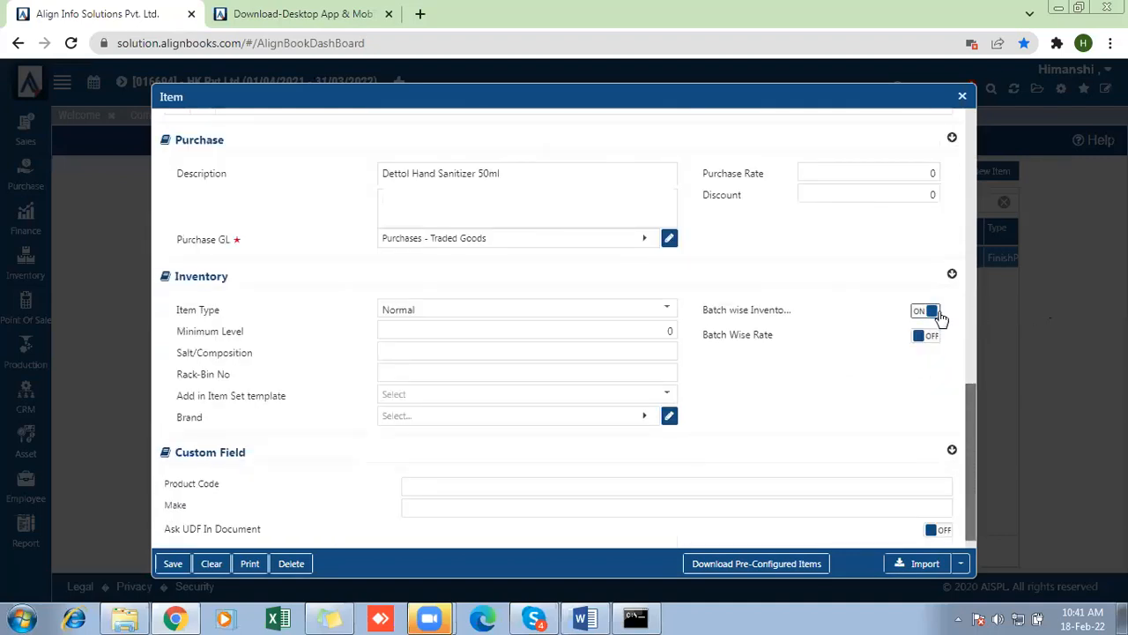
left_click(172, 564)
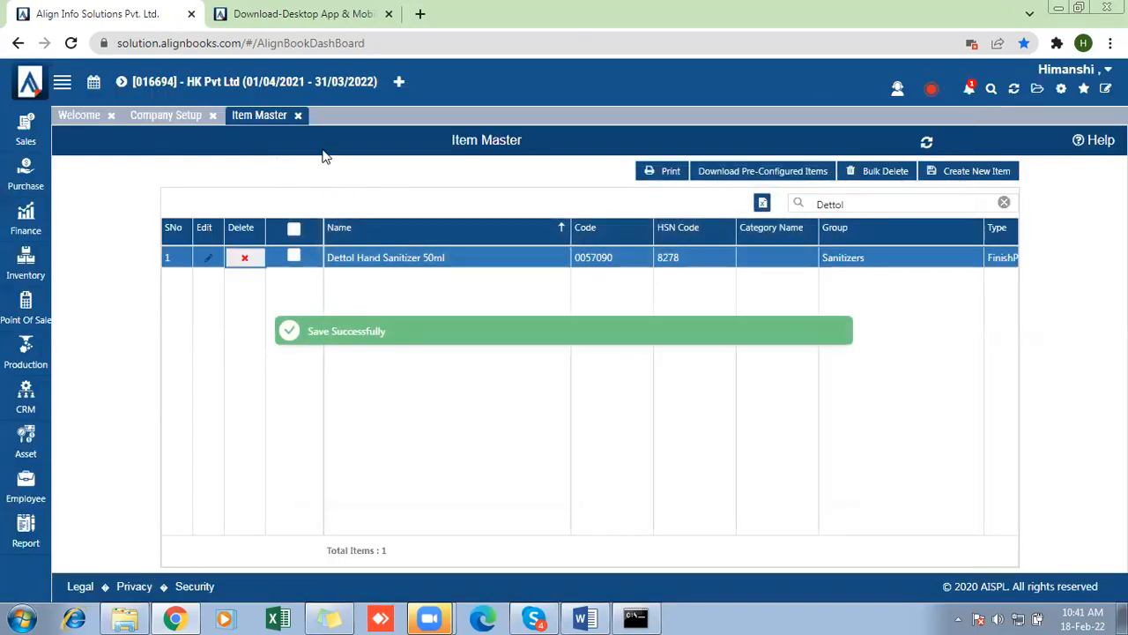
left_click(298, 115)
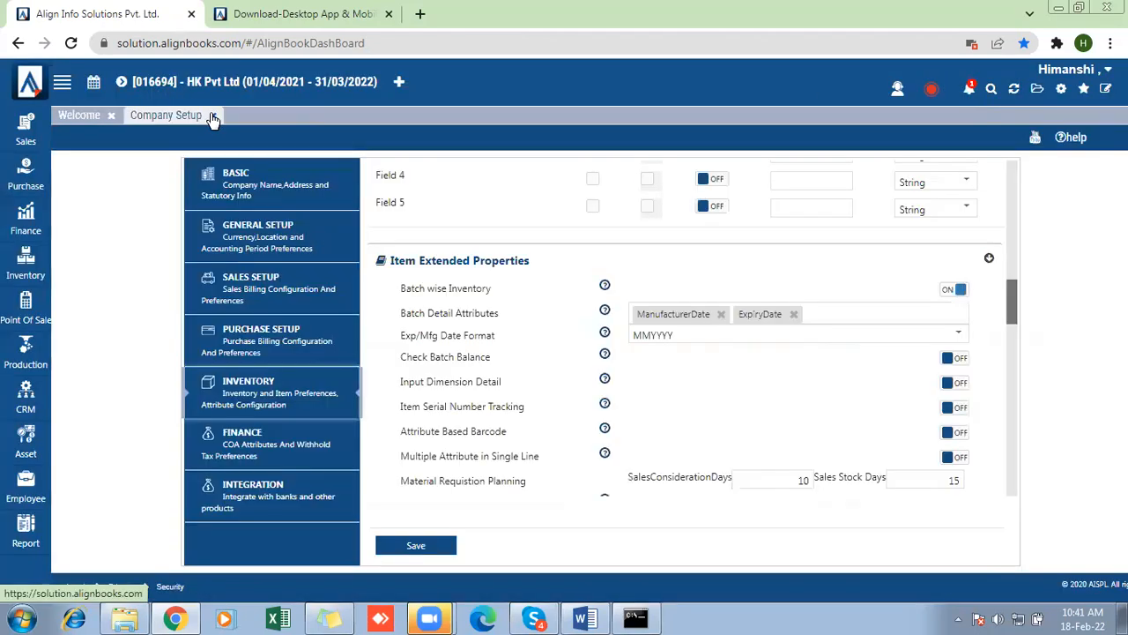
left_click(212, 116)
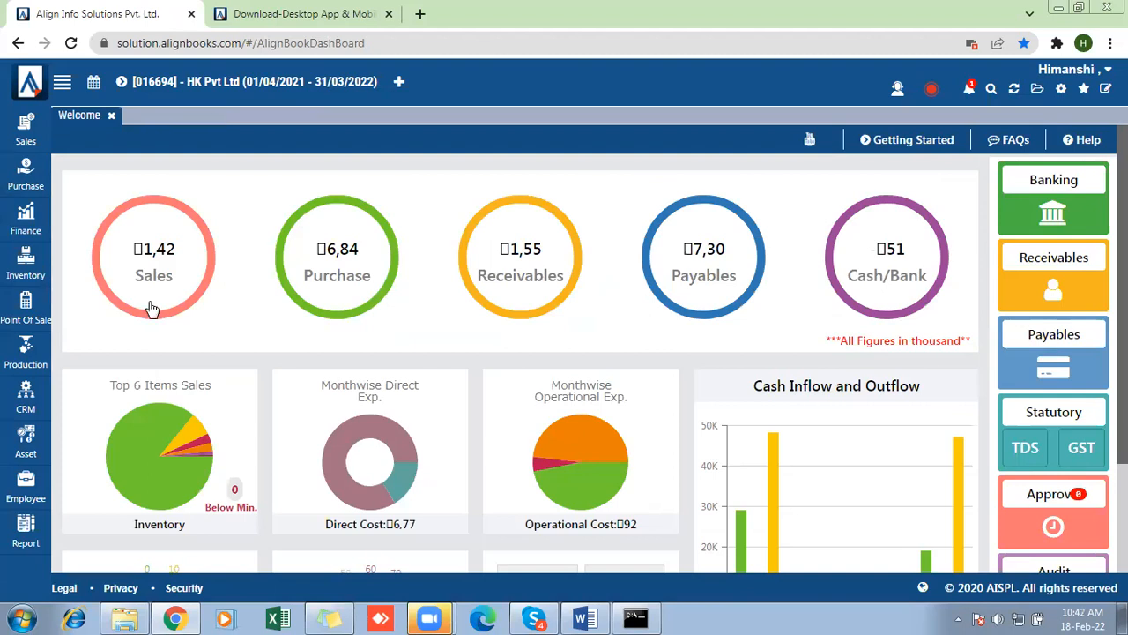
- Open All Reports and switch to the view that groups reports into category folders
left_click(24, 529)
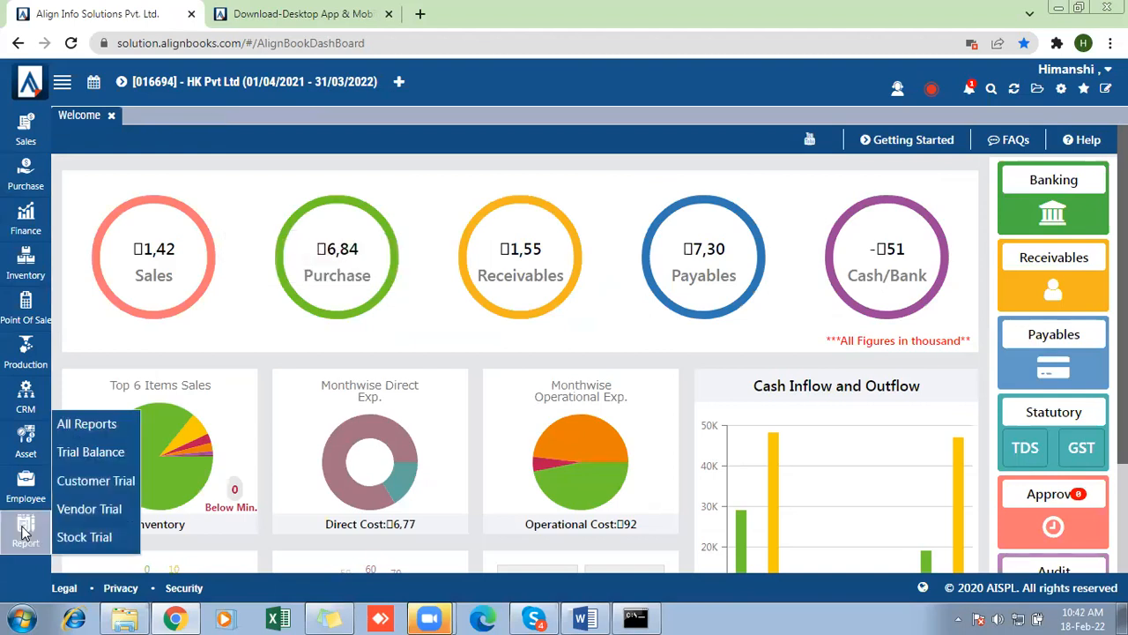
left_click(86, 426)
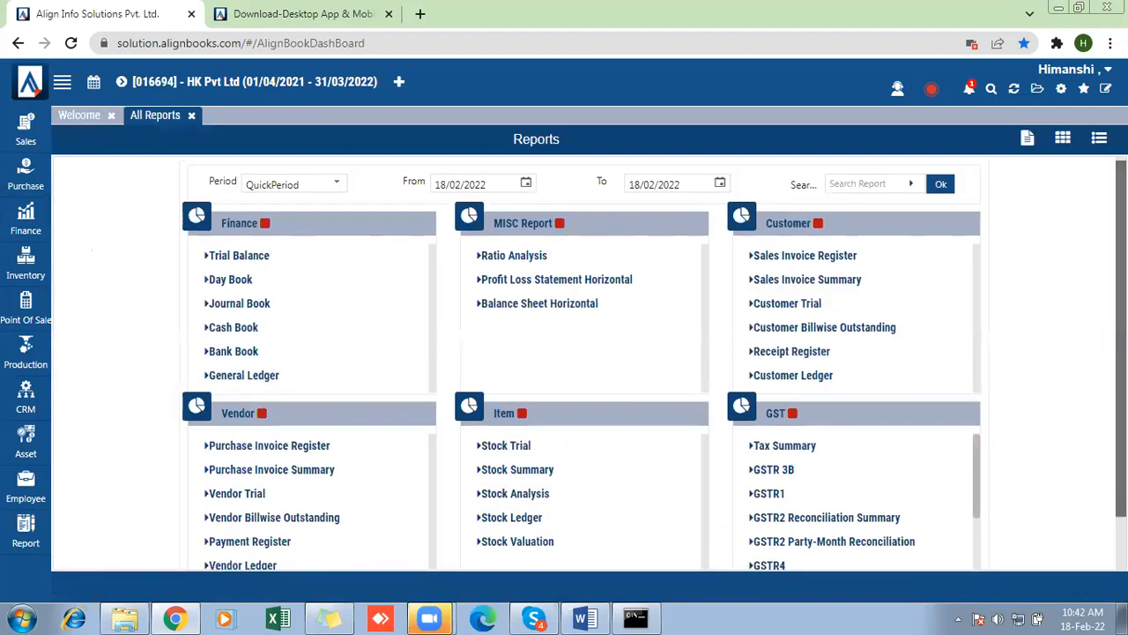
scroll(942, 542, "down", 2)
left_click(936, 543)
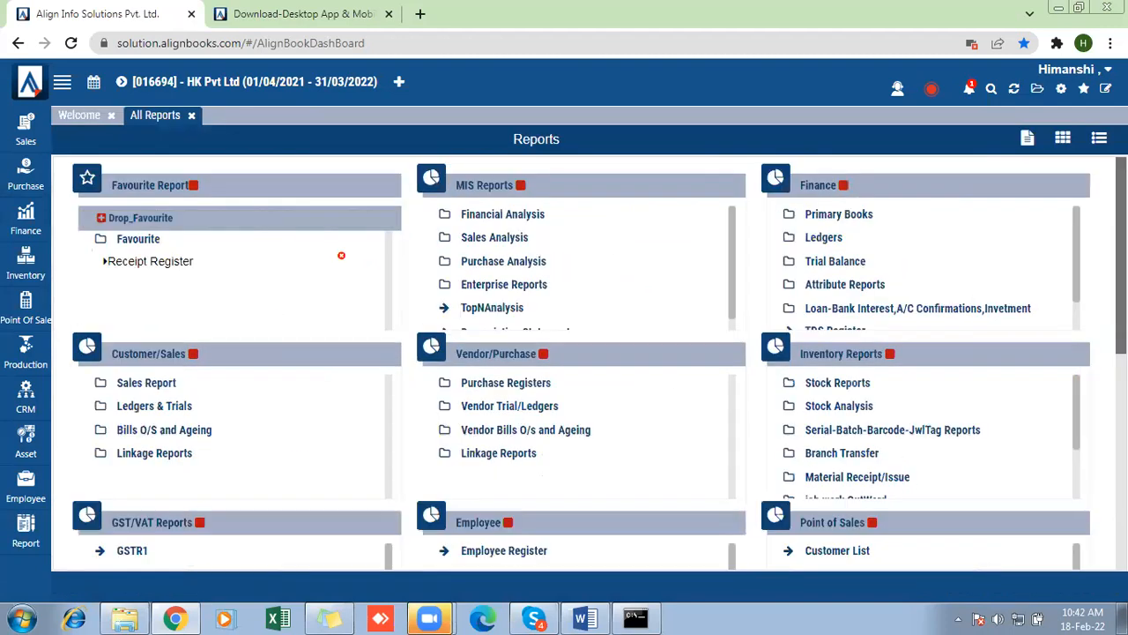
- Examine the batch reports in the Serial-Batch-Barcode-JwlTag Reports folder under Inventory Reports, and return to the standard report view
scroll(600, 364, "down", 1)
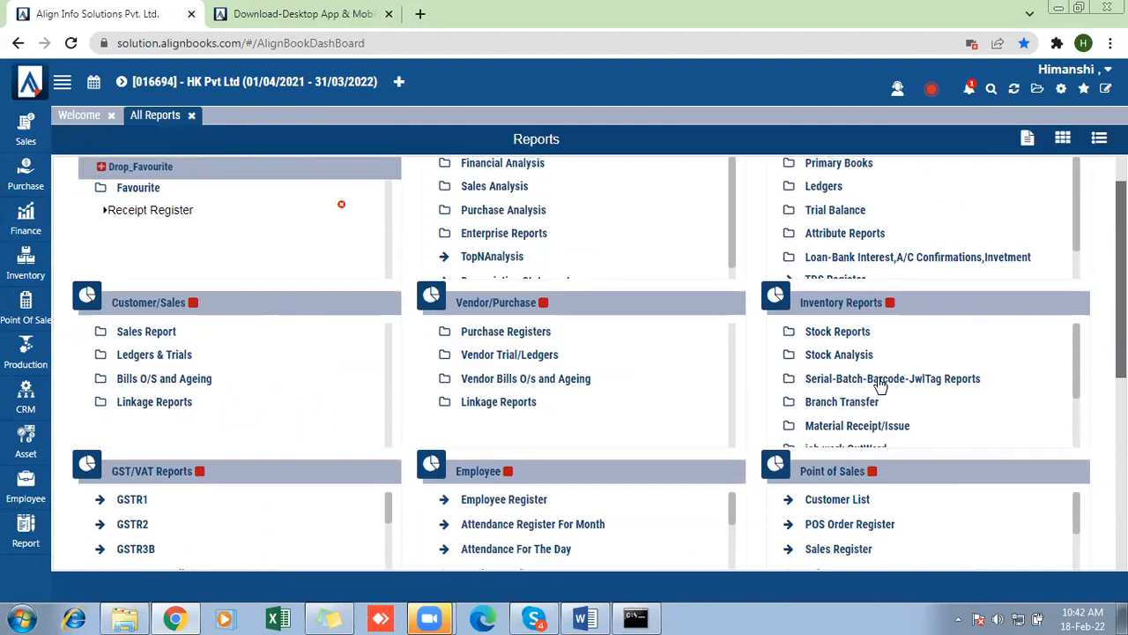
left_click(958, 379)
scroll(958, 385, "down", 1)
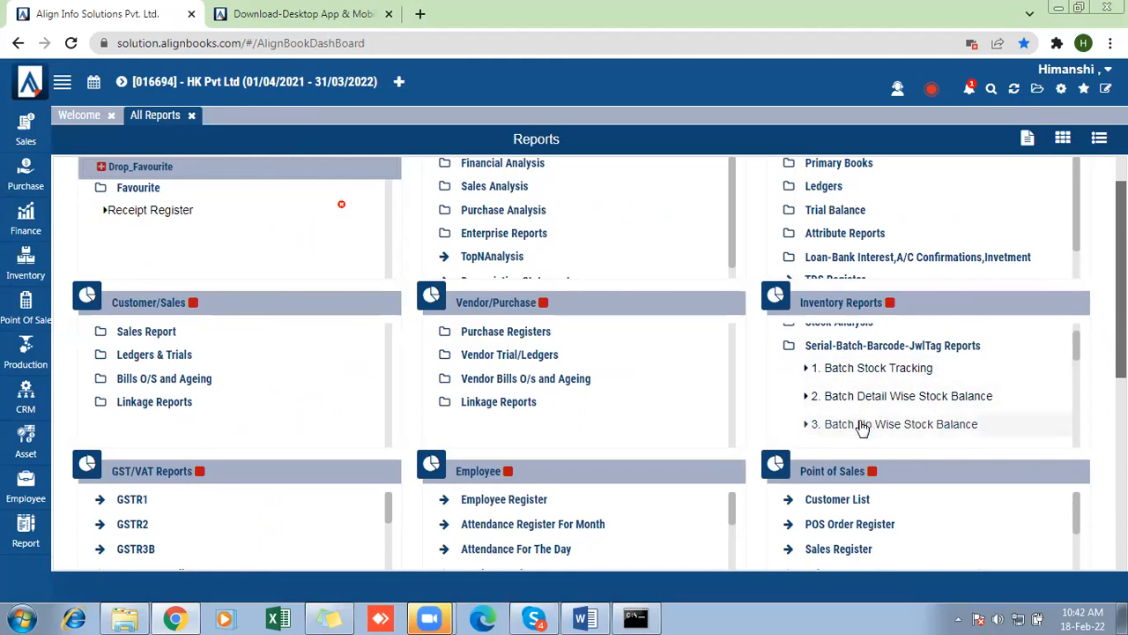
left_click_drag(1075, 354, 1079, 370)
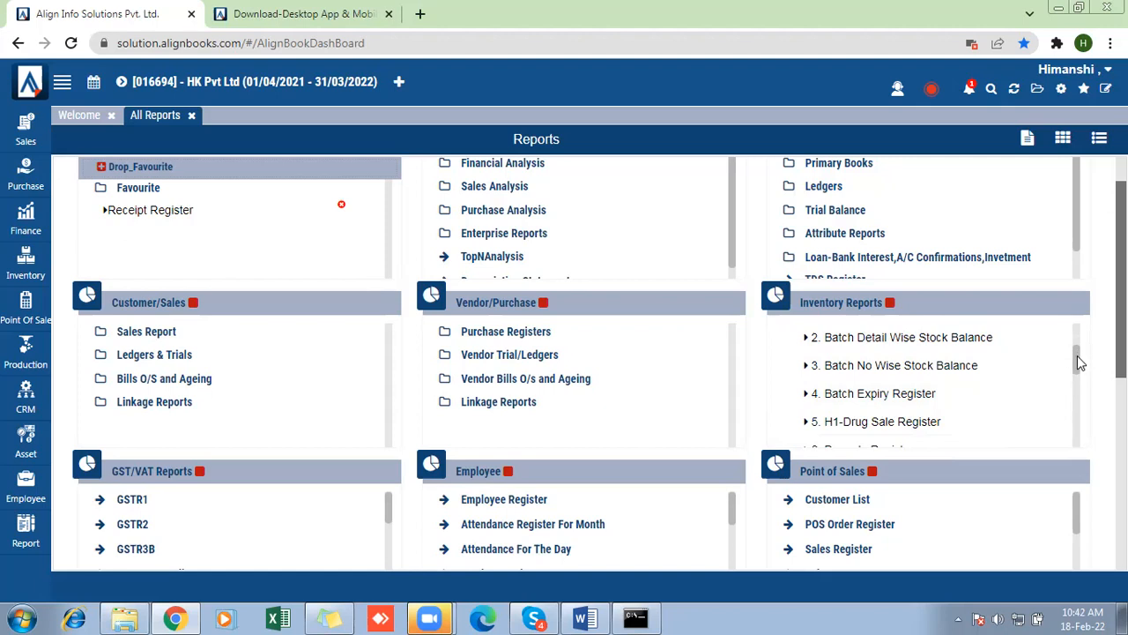
scroll(1076, 364, "down", 1)
left_click_drag(1078, 366, 1082, 330)
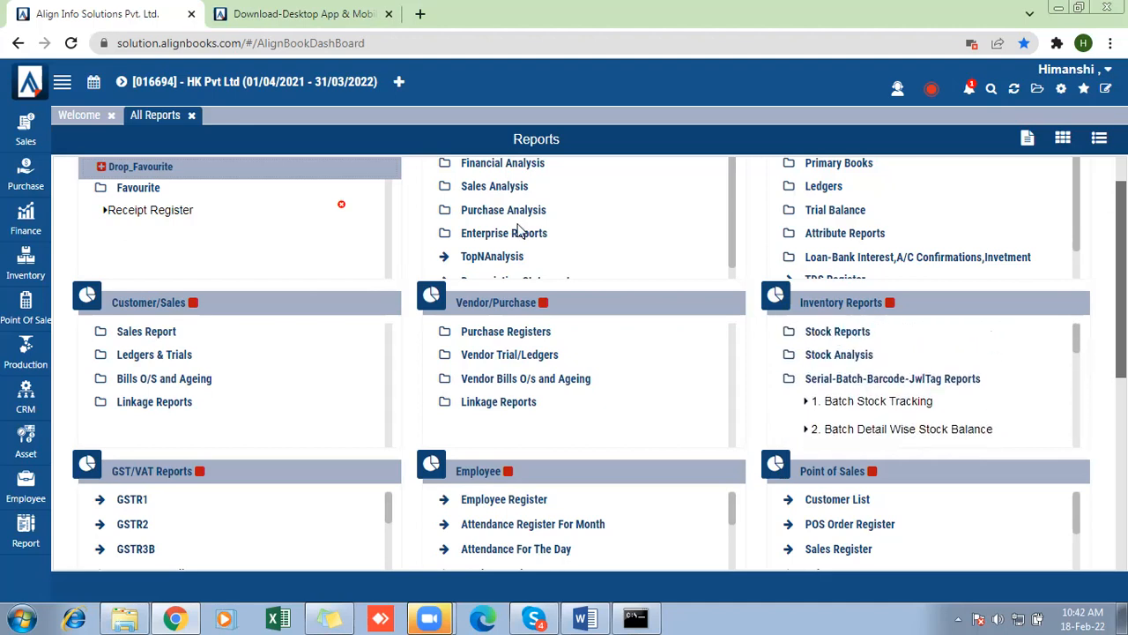
left_click(1028, 141)
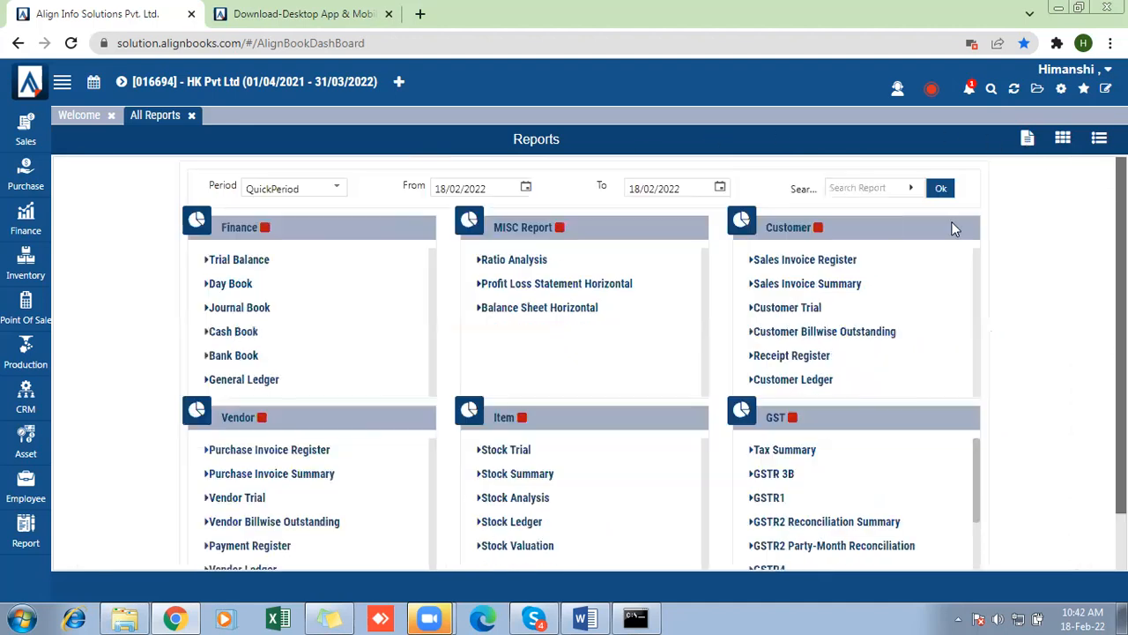
- Search the reports for "pharm", run the Pharma Stock report, and examine its purchase, sales, closing and near-expiry quantity columns
left_click(846, 196)
type("pharm")
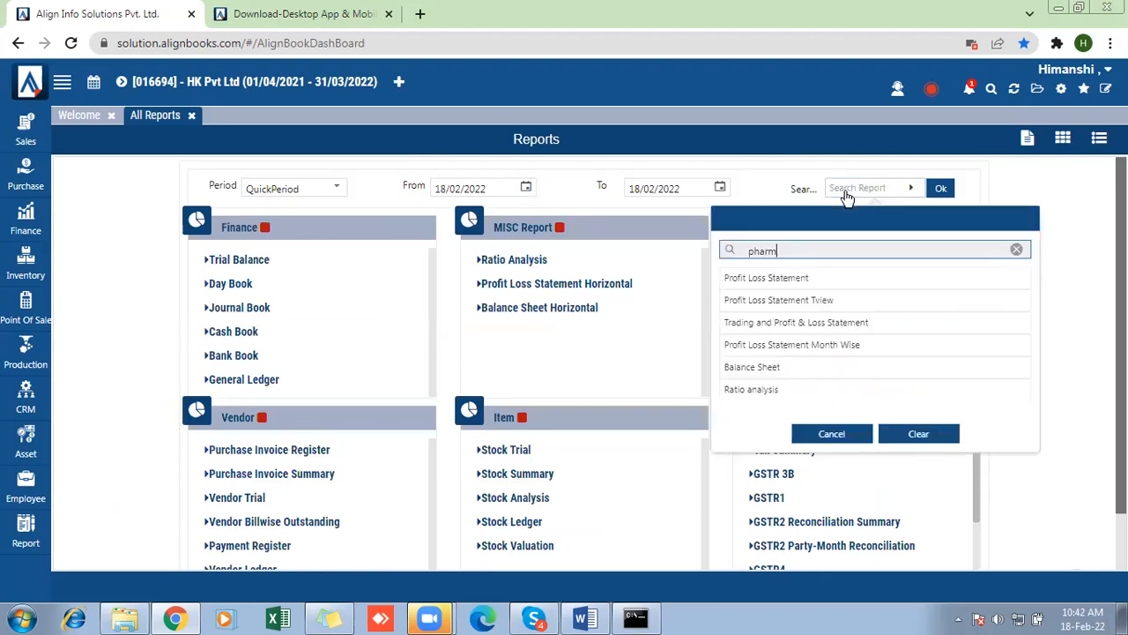
left_click(783, 280)
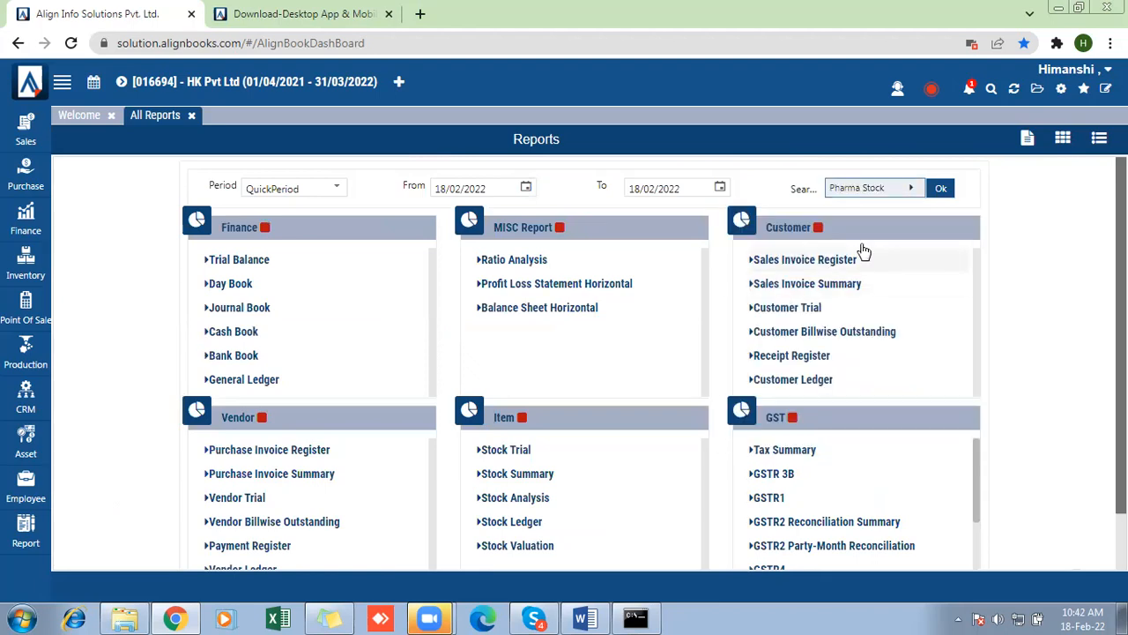
left_click(940, 189)
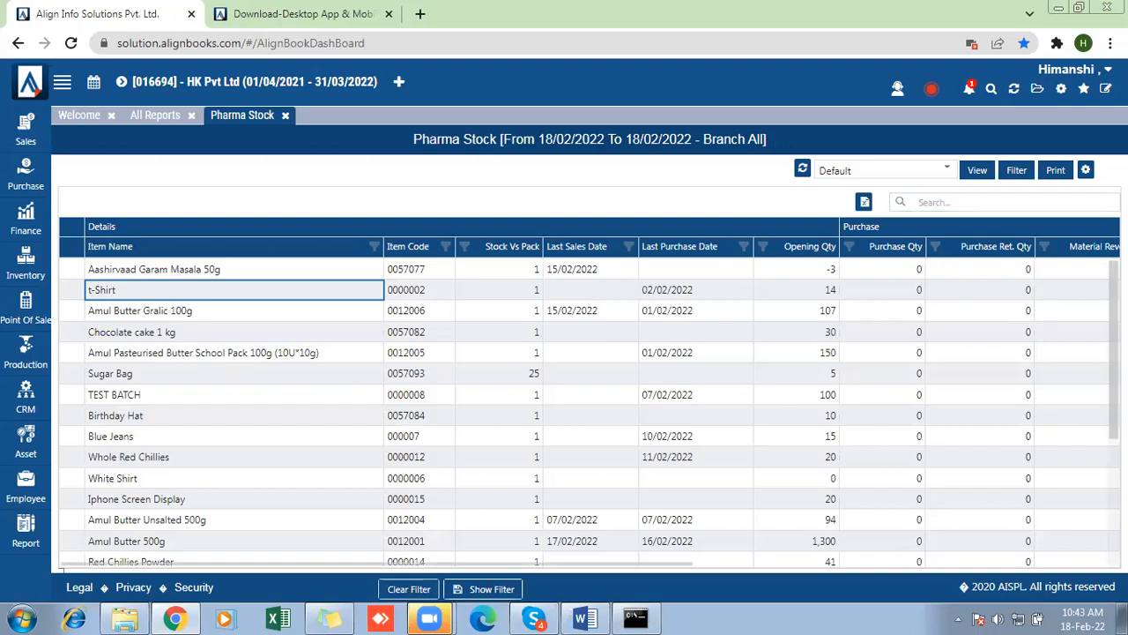
scroll(887, 318, "down", 3)
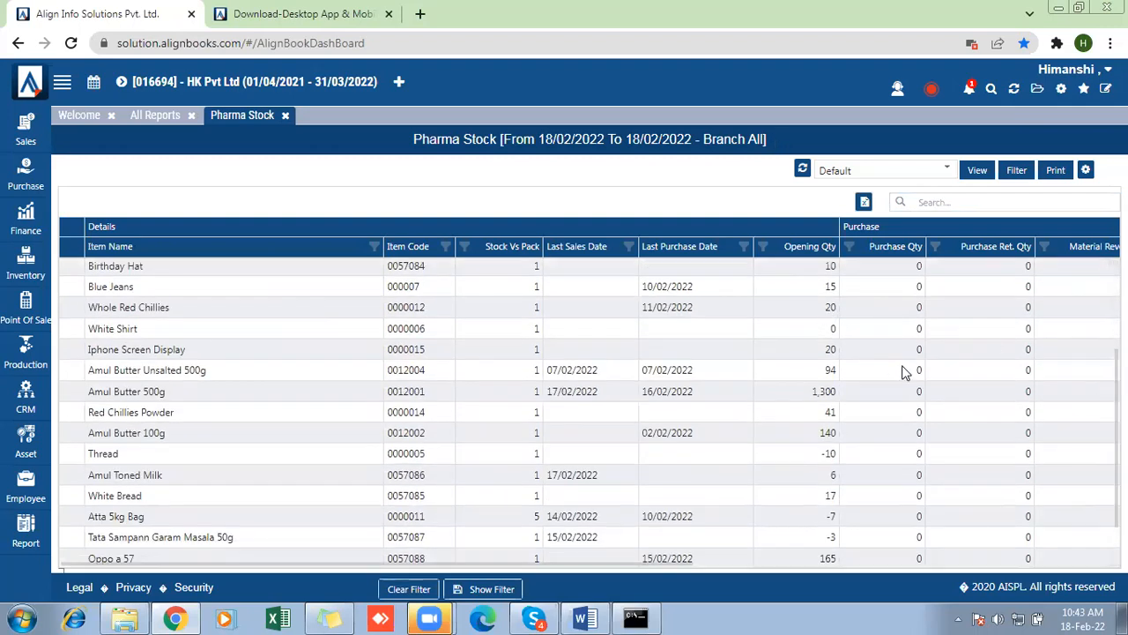
left_click_drag(361, 562, 780, 565)
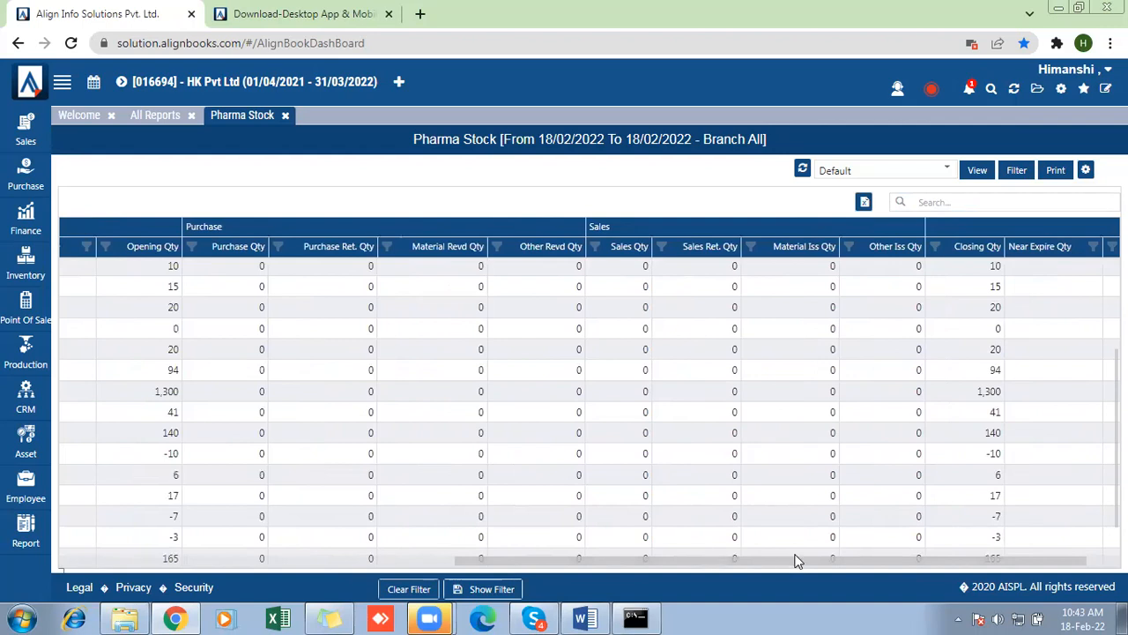
left_click_drag(796, 559, 920, 548)
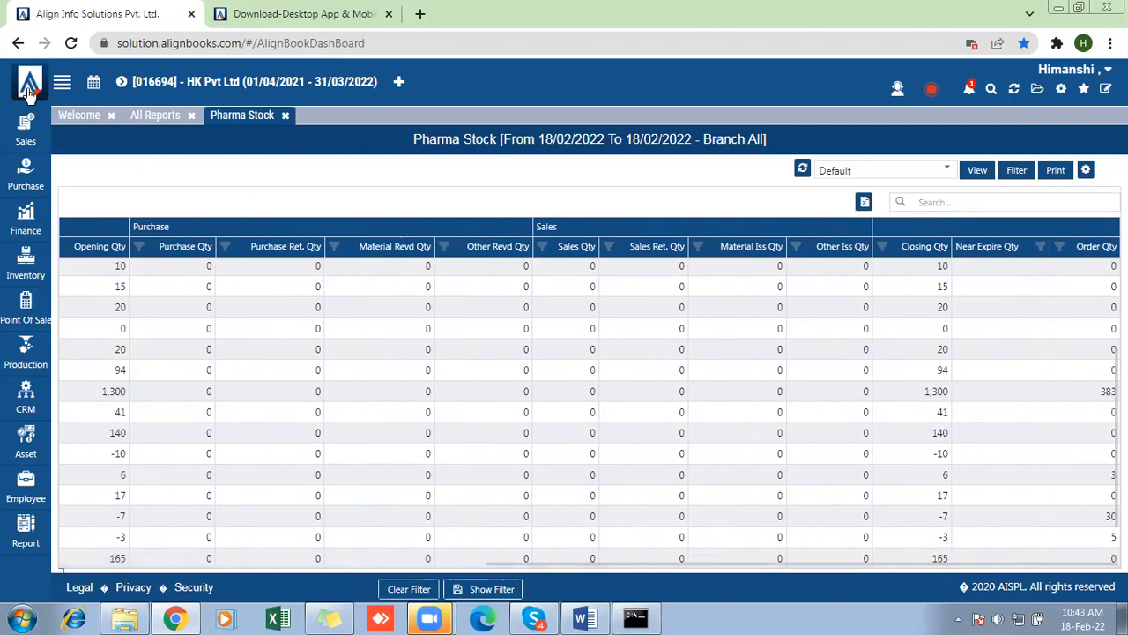
- Open the Sales Invoice Register from All Reports and display it in the Batch Wise view, including the batch columns
left_click(156, 116)
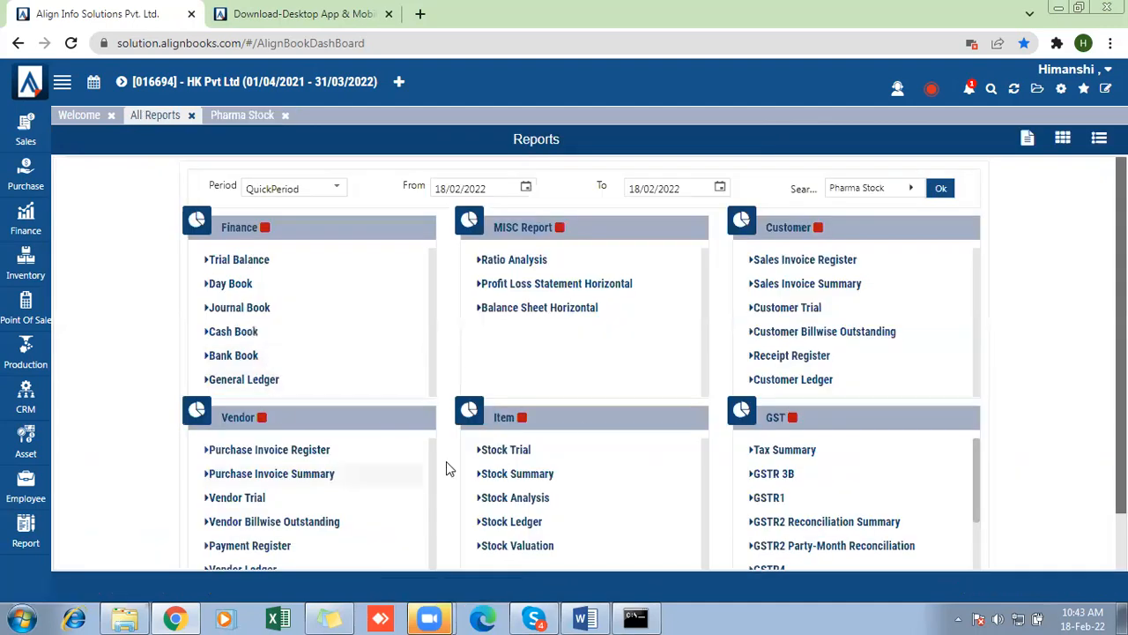
left_click(845, 260)
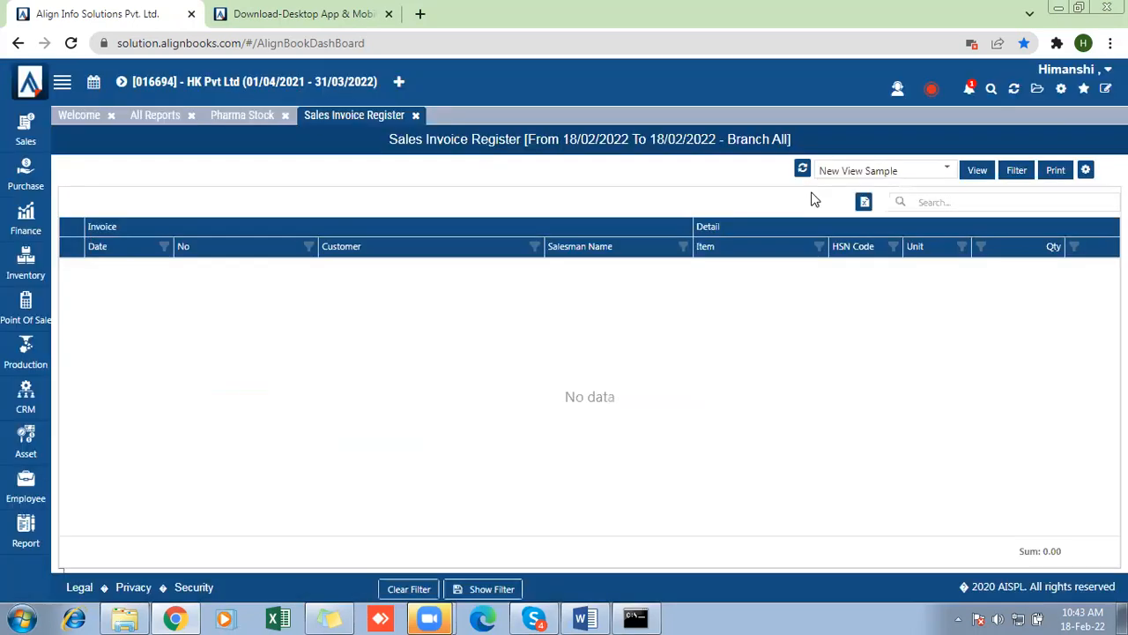
left_click(862, 174)
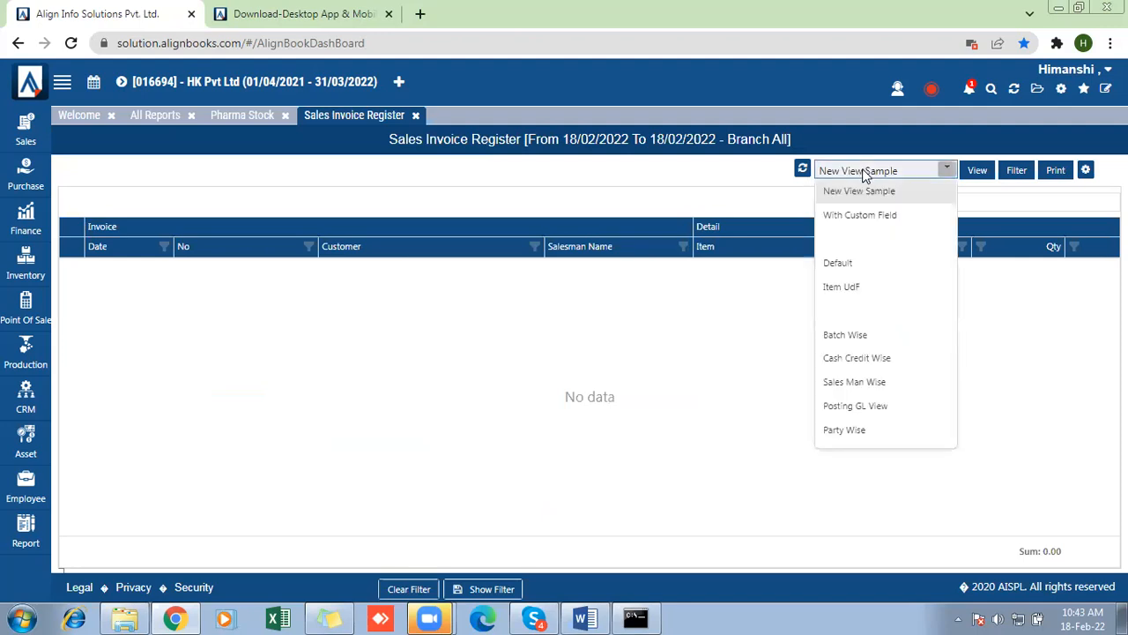
left_click(848, 335)
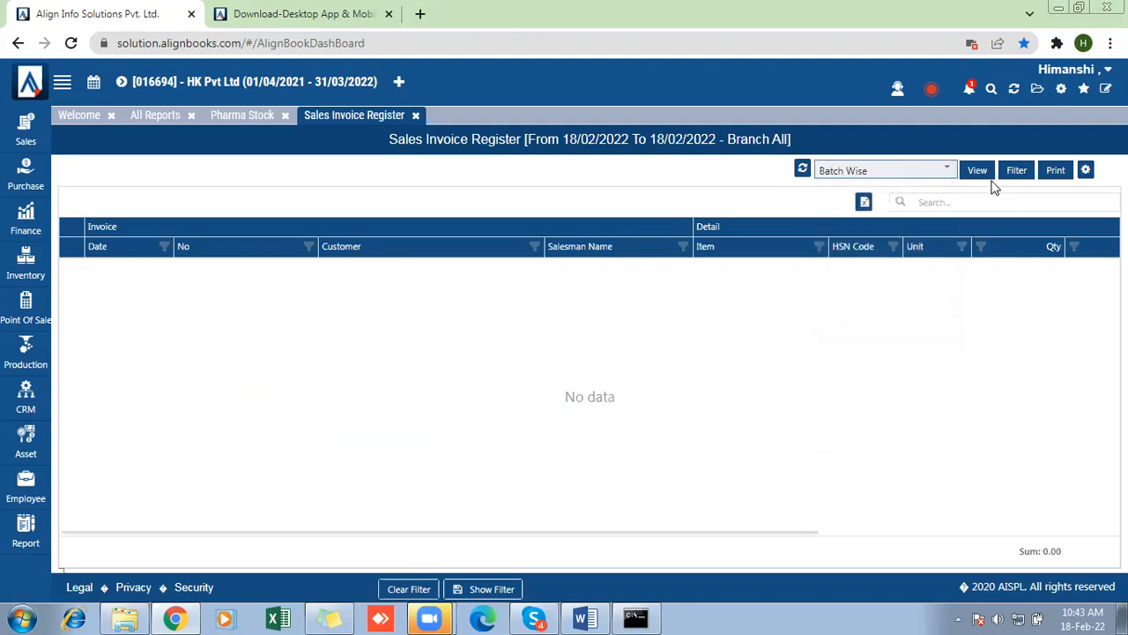
left_click(980, 177)
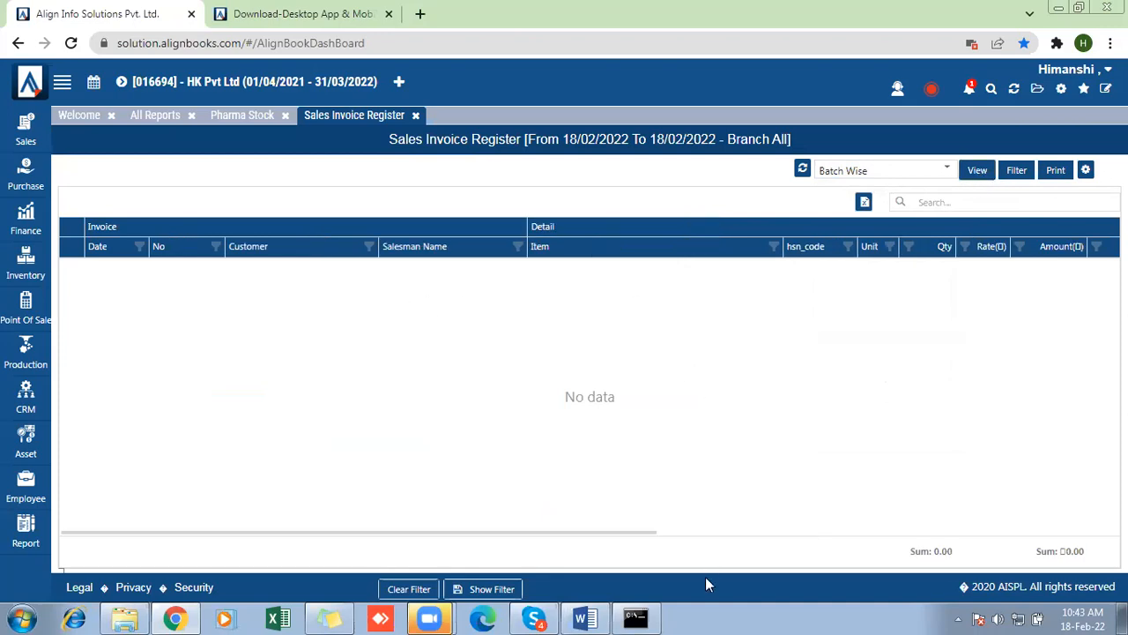
left_click_drag(643, 533, 905, 530)
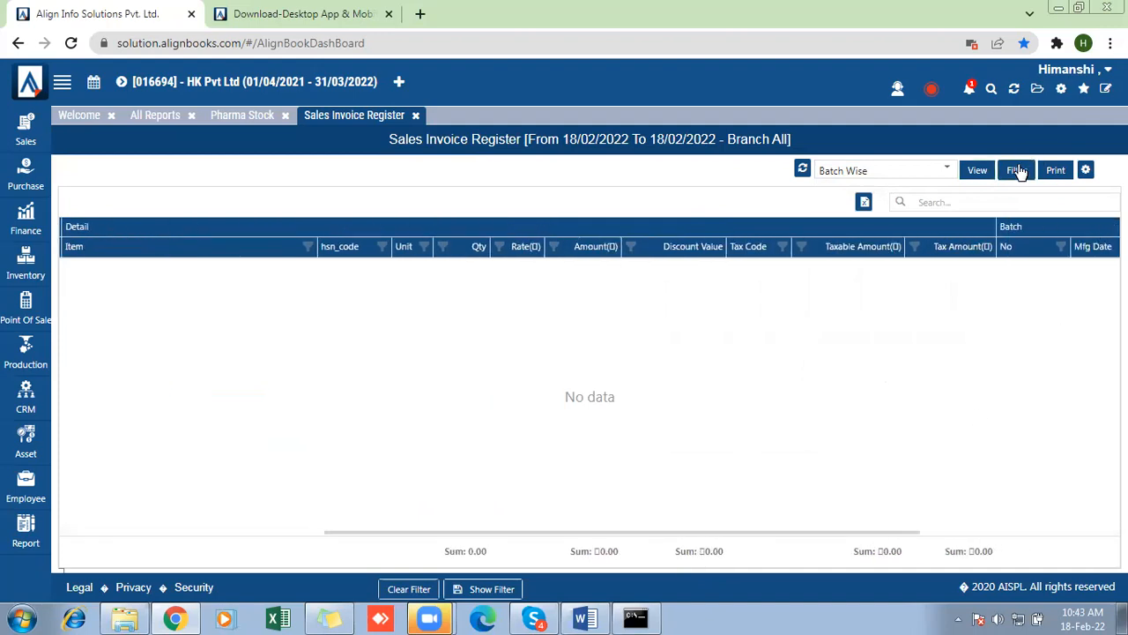
- Filter the Sales Invoice Register to the YearToDate period and examine its batch number, manufacturing date, expiry date and MRP columns
left_click(600, 139)
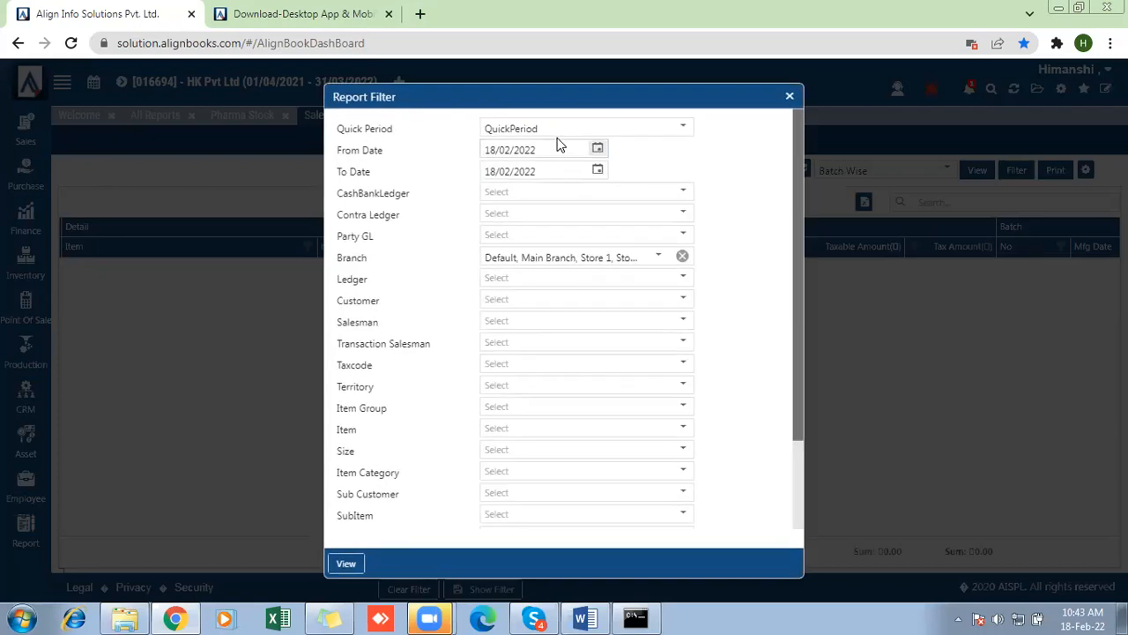
left_click(553, 132)
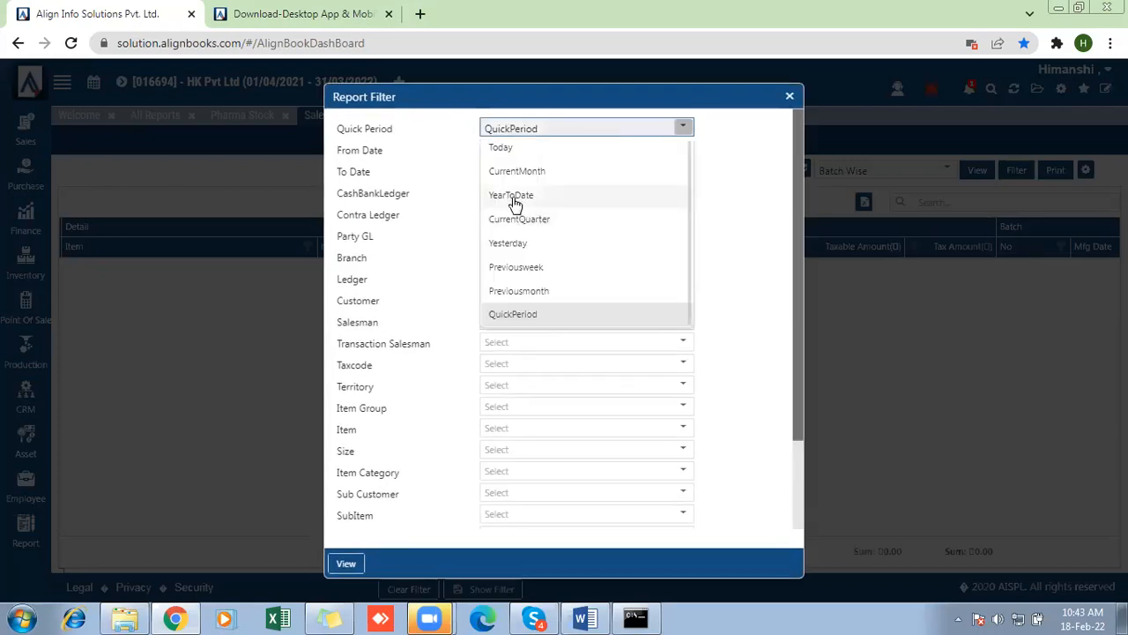
left_click(514, 196)
left_click(346, 563)
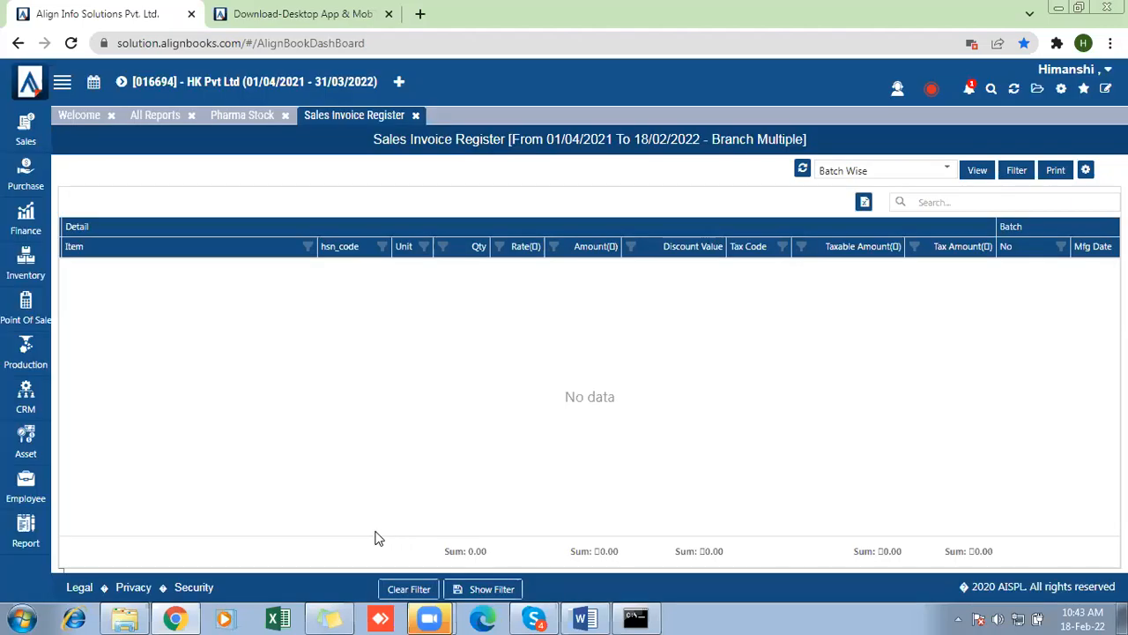
left_click_drag(368, 533, 919, 532)
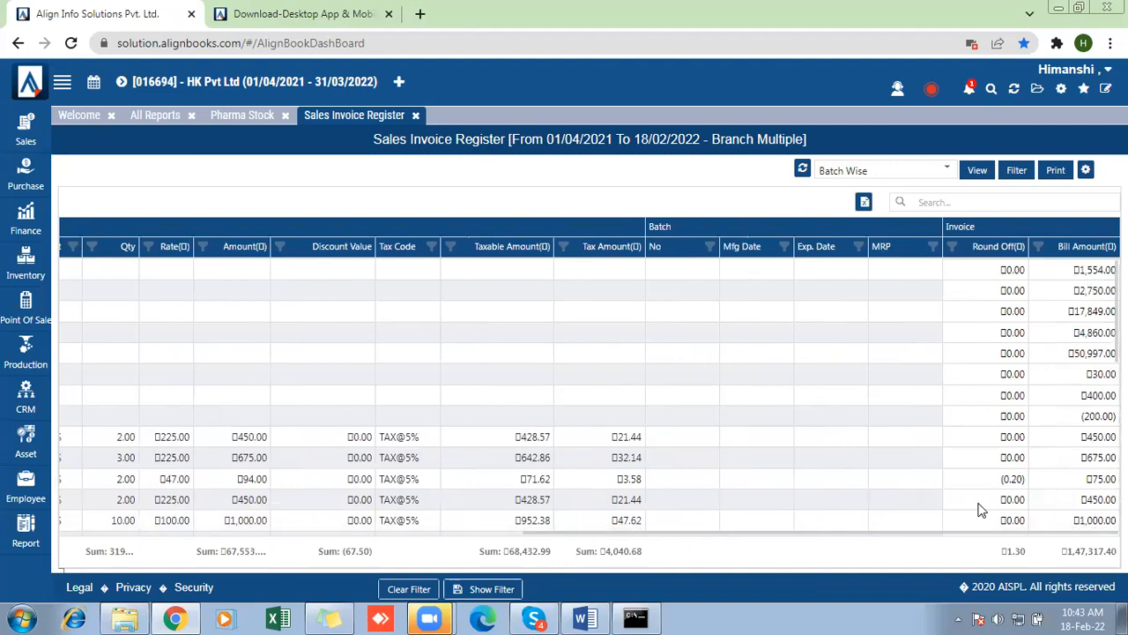
left_click_drag(1115, 331, 1114, 299)
- Open the Purchase Invoice Register from All Reports and display it in the Batch Wise view
left_click(152, 126)
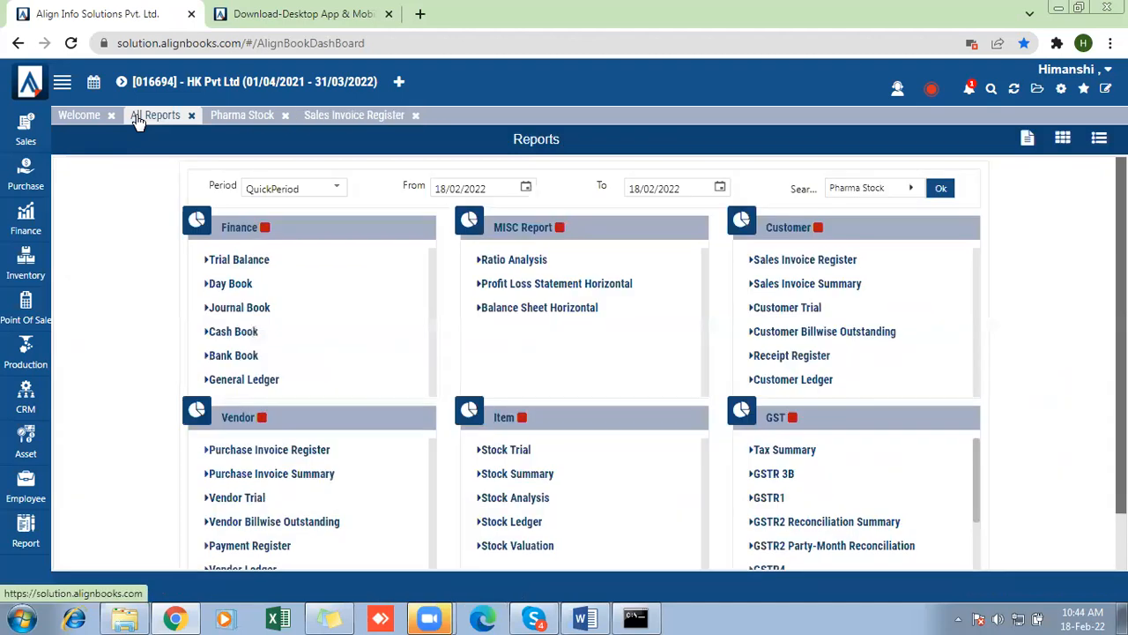
left_click(286, 451)
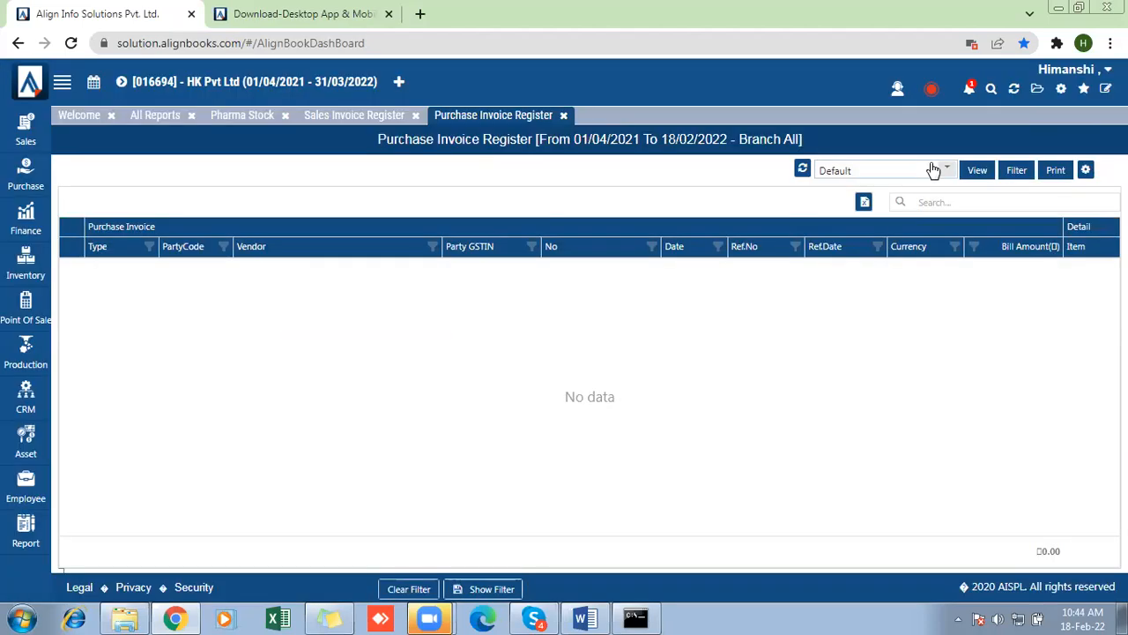
left_click(934, 169)
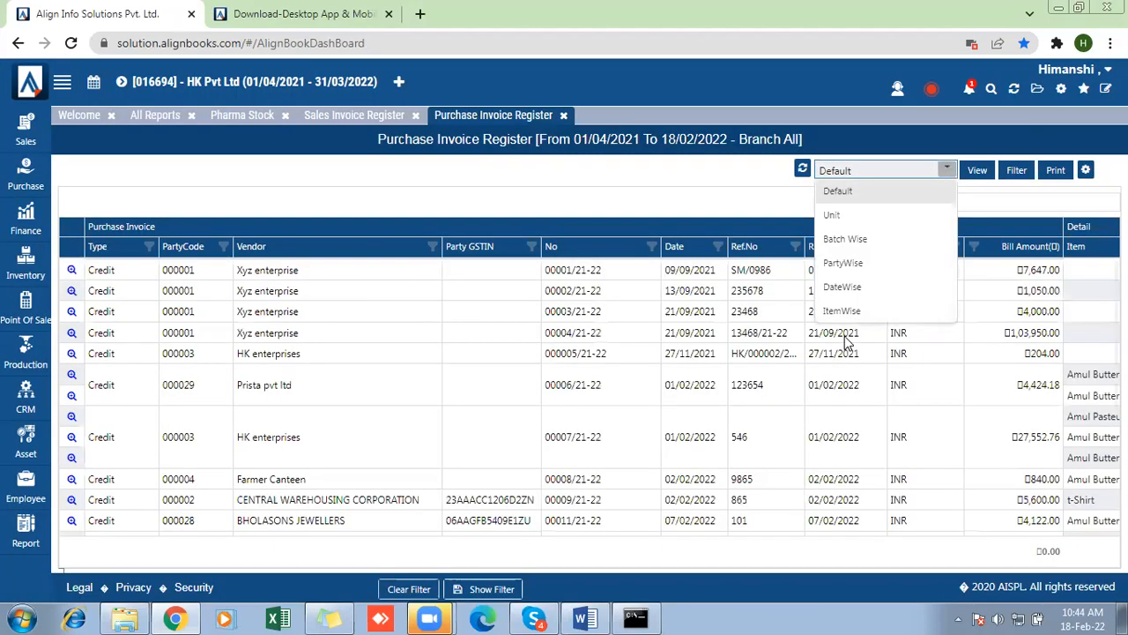
left_click(843, 242)
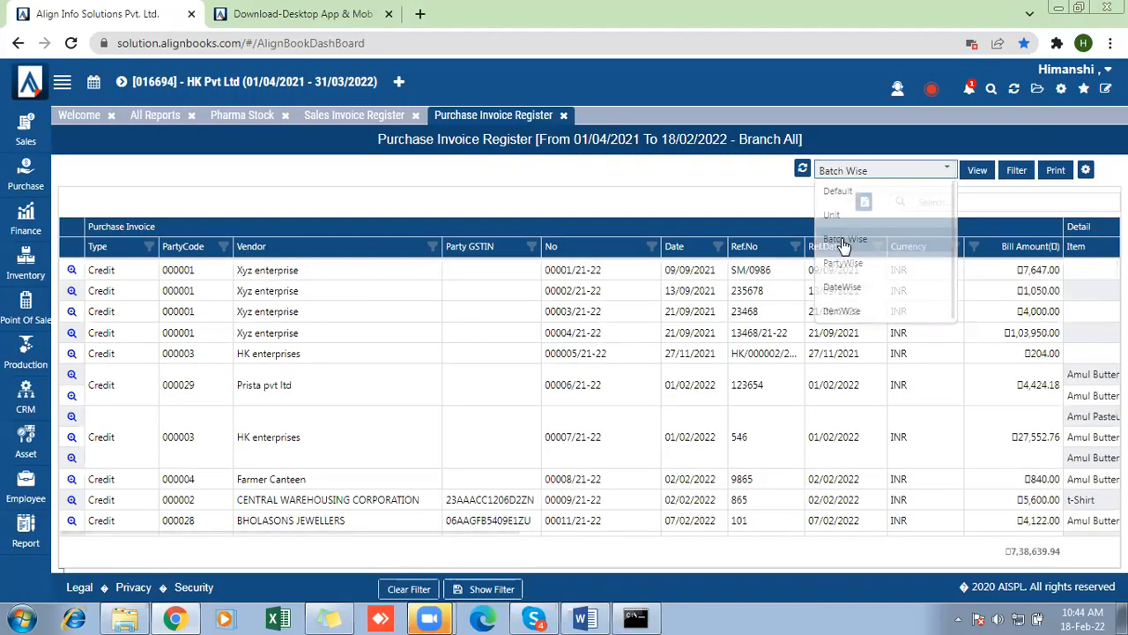
left_click(969, 174)
- Examine the batch number, manufacturing date and expiry date recorded against purchases in the Purchase Invoice Register
left_click_drag(448, 531, 758, 547)
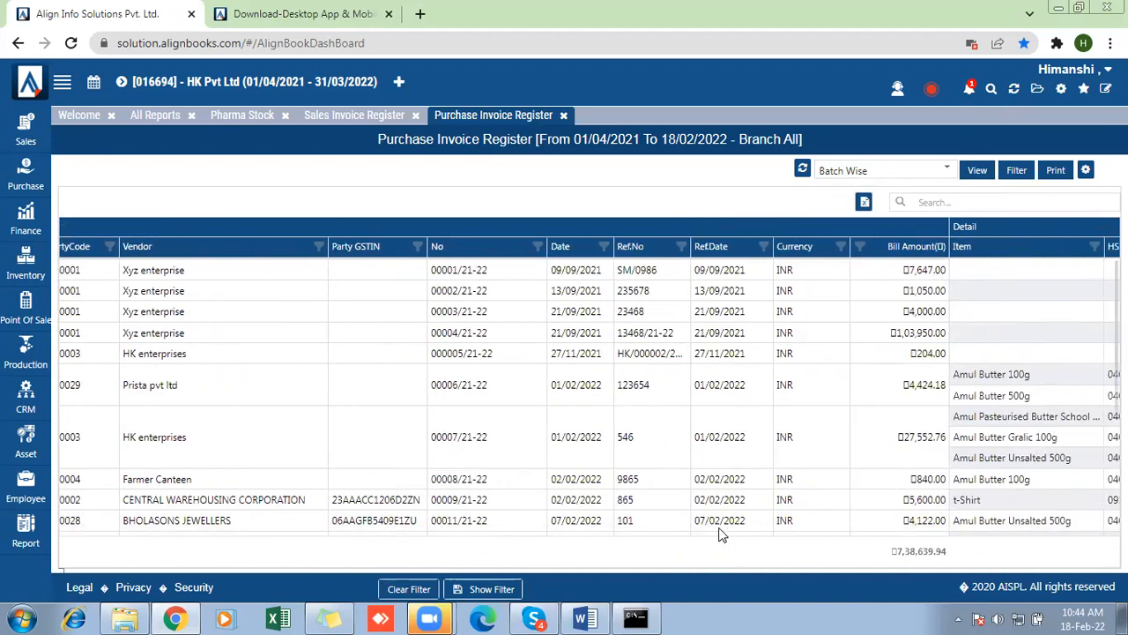
left_click_drag(479, 532, 1123, 532)
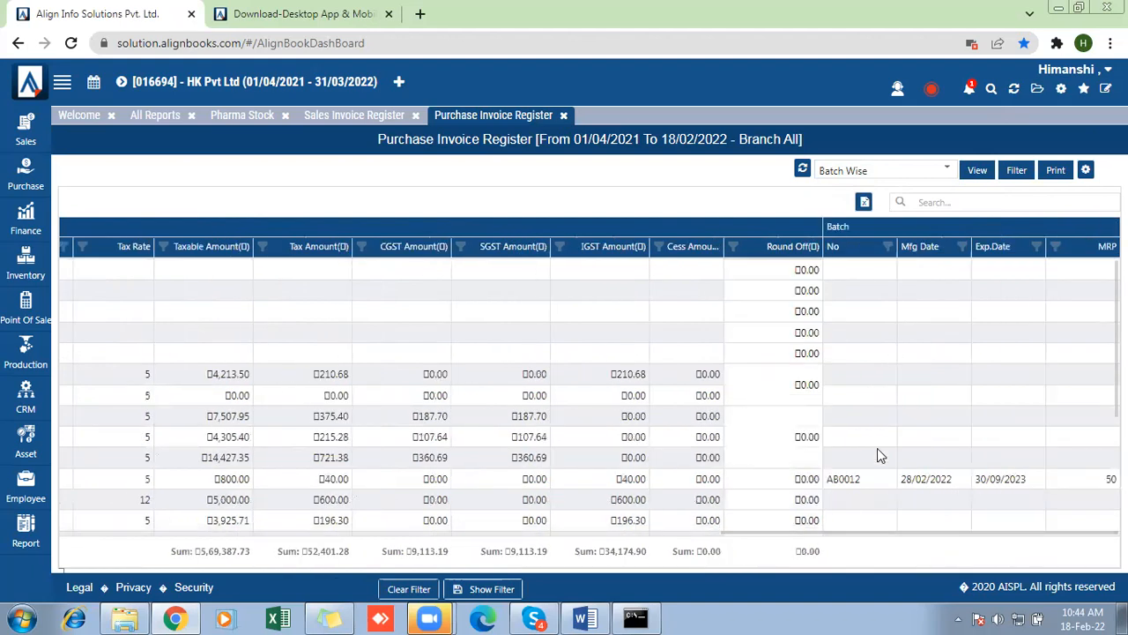
left_click_drag(829, 481, 1047, 483)
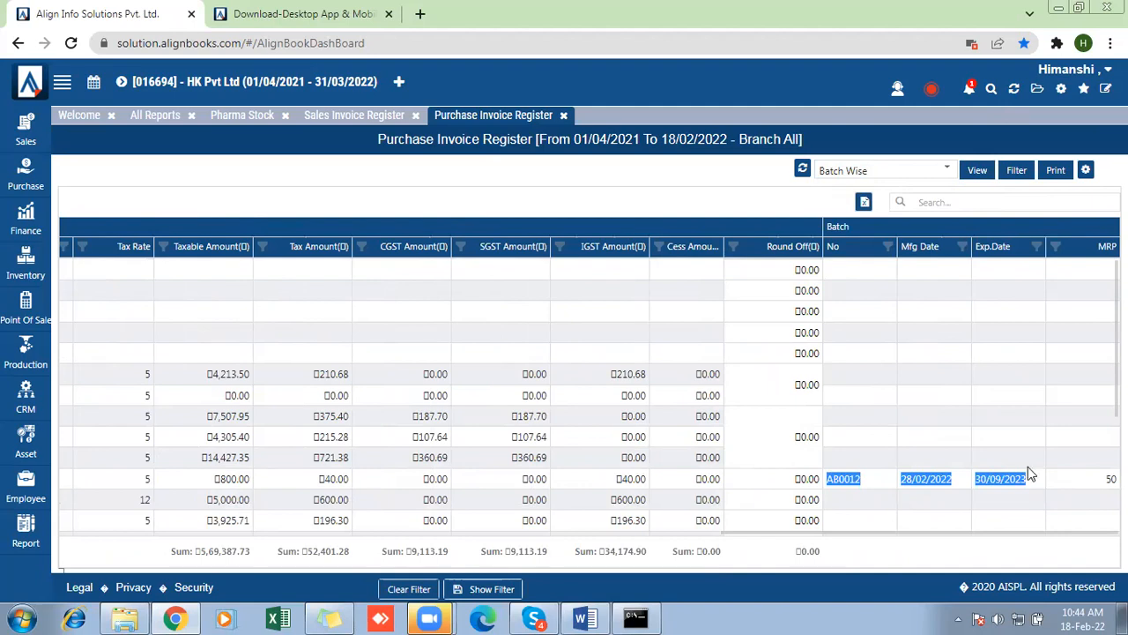
- Return to All Reports, search the report list for "batch", review the matching reports, and close the search without choosing one
left_click(154, 115)
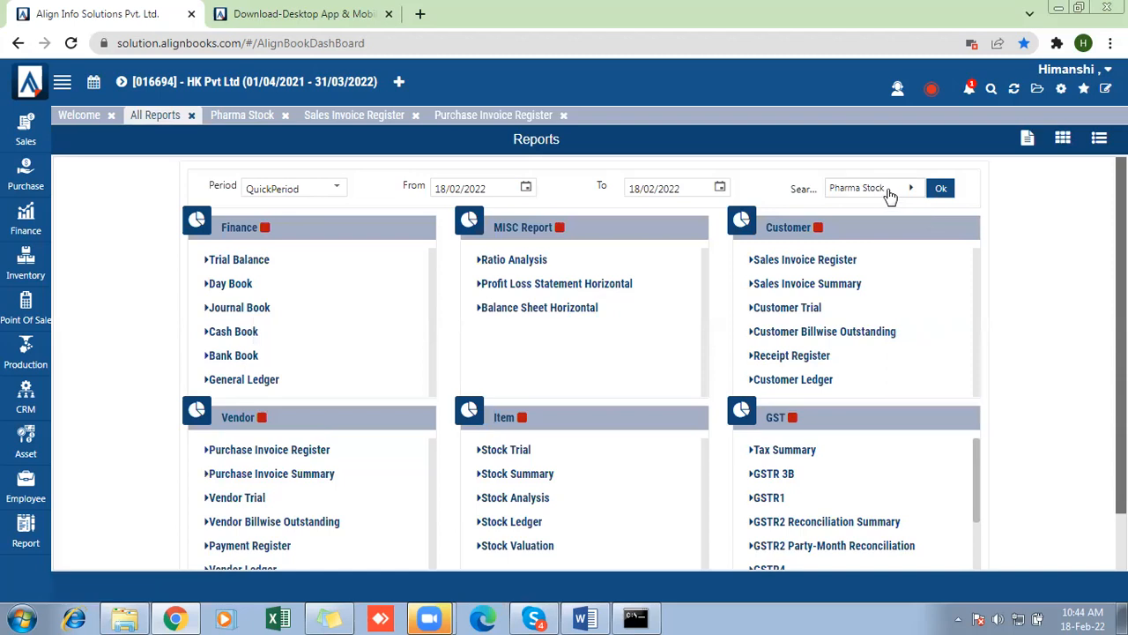
left_click(852, 189)
type("batch")
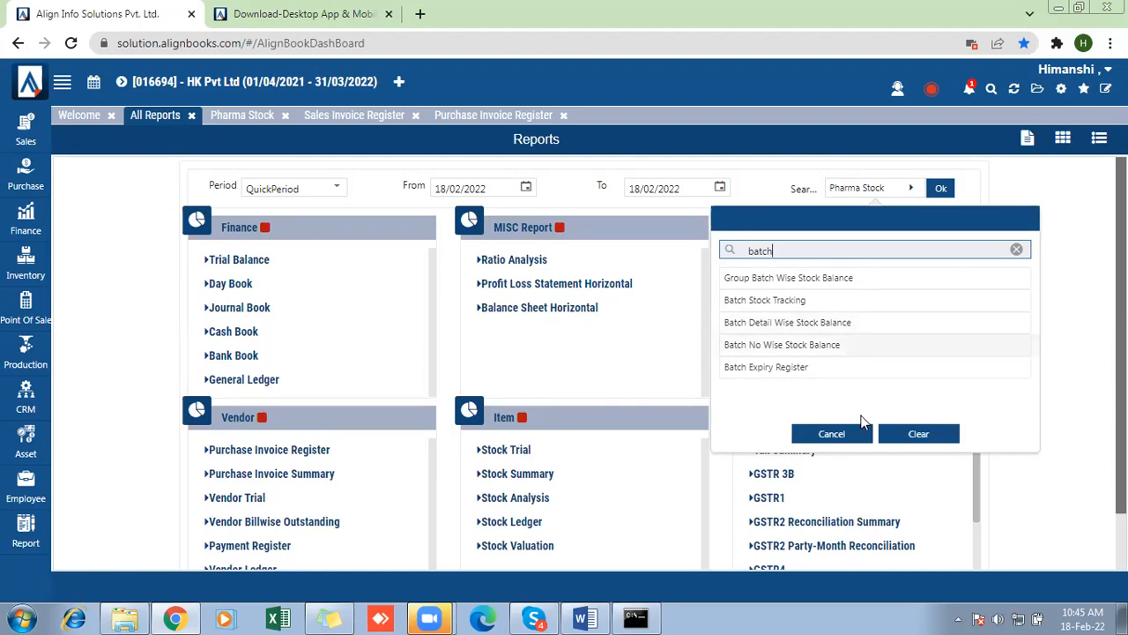
left_click(832, 433)
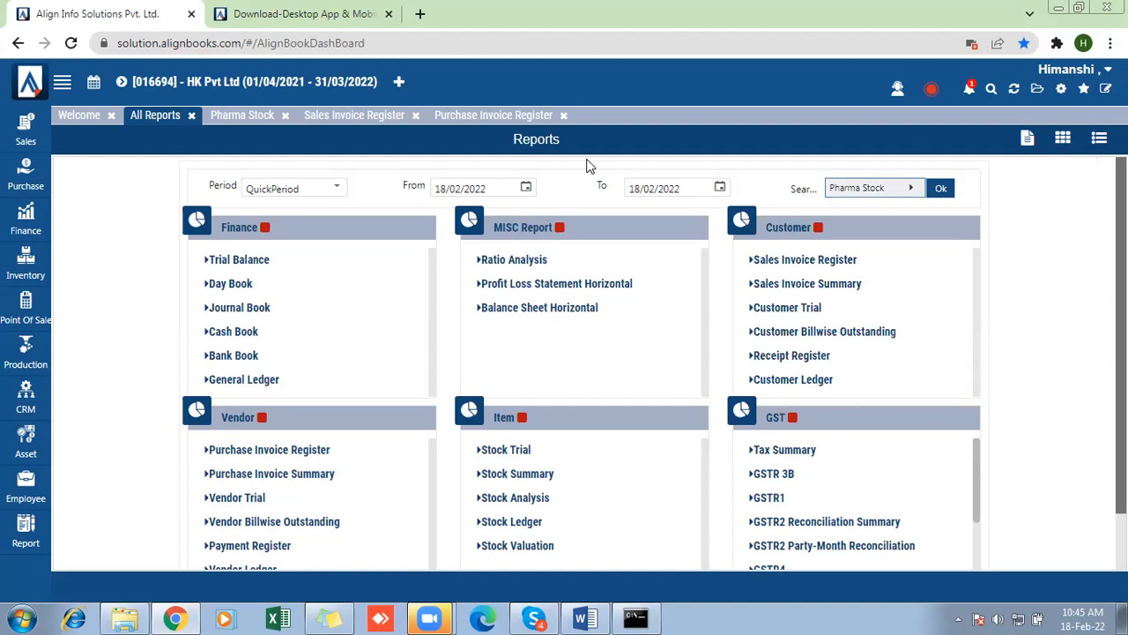
- Remove ManufacturerDate from the Batch Detail Attributes in Company Setup's inventory preferences and save the setup
left_click(1062, 90)
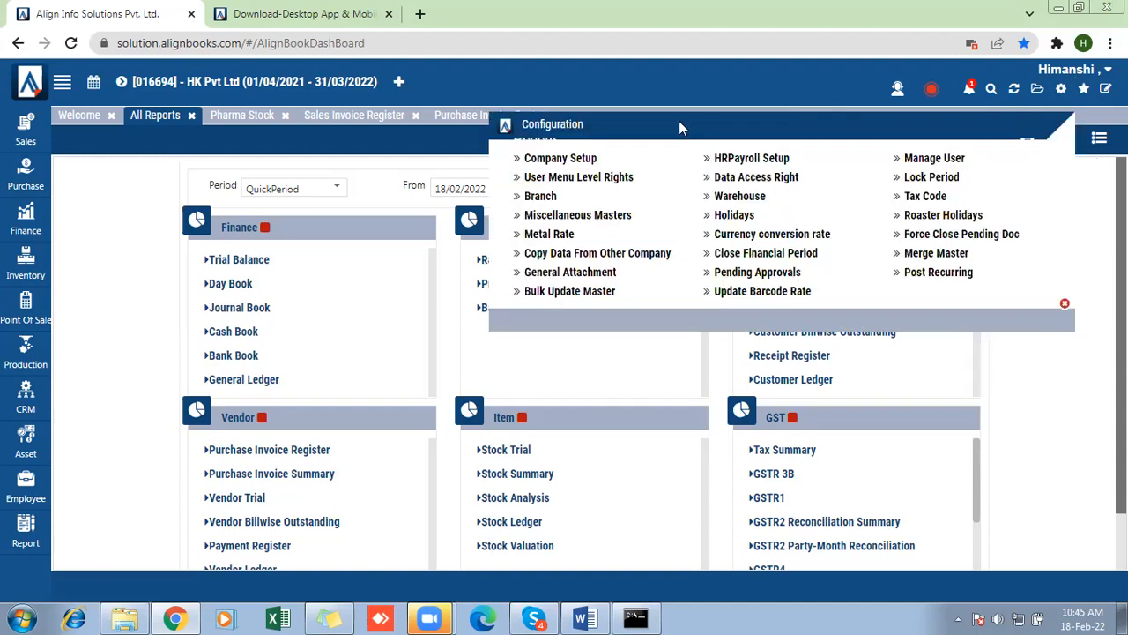
left_click(573, 165)
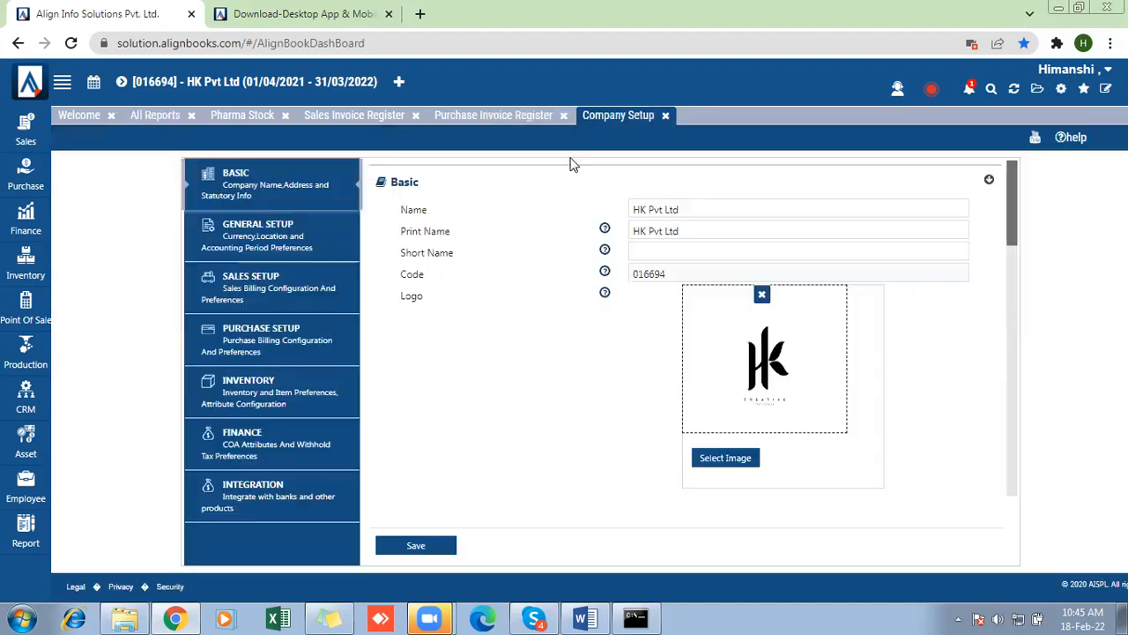
left_click(251, 388)
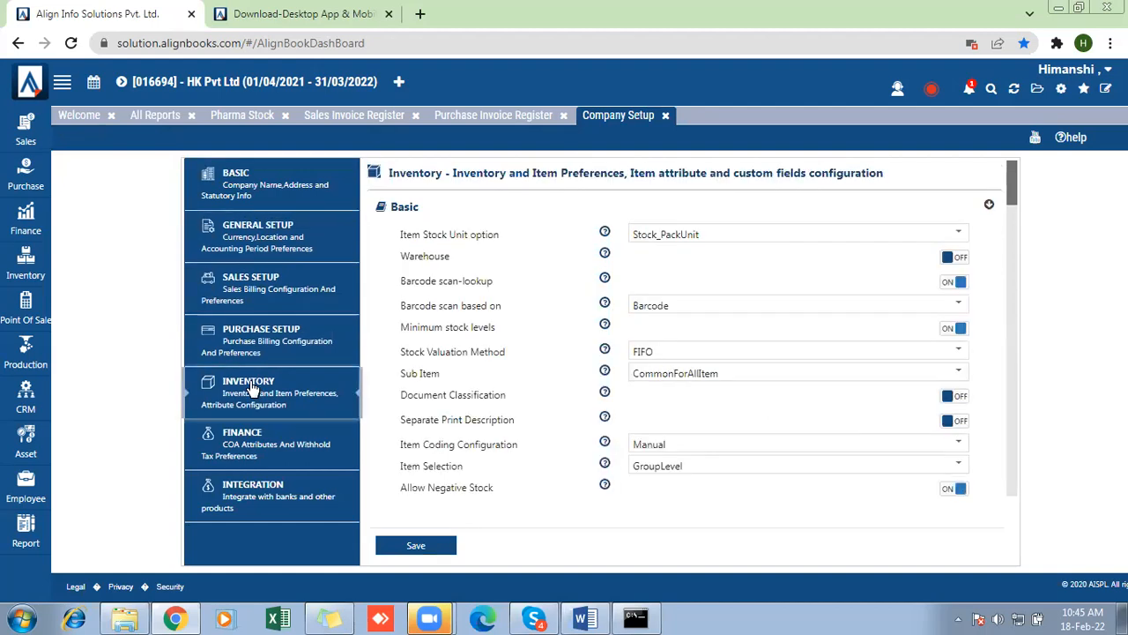
left_click_drag(1011, 181, 1020, 313)
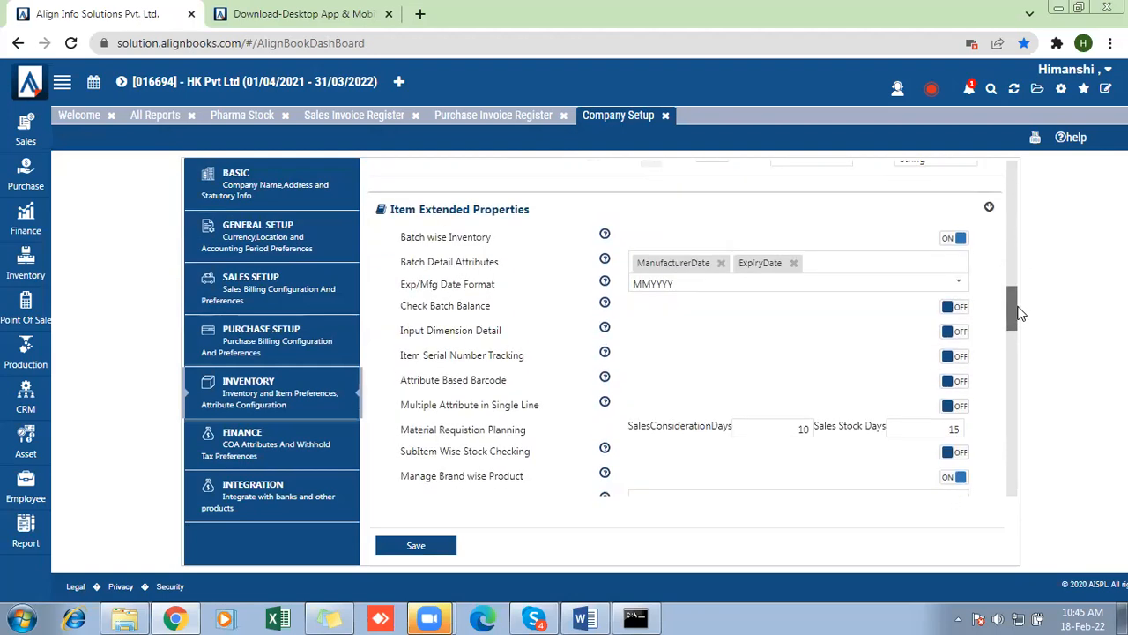
left_click(721, 263)
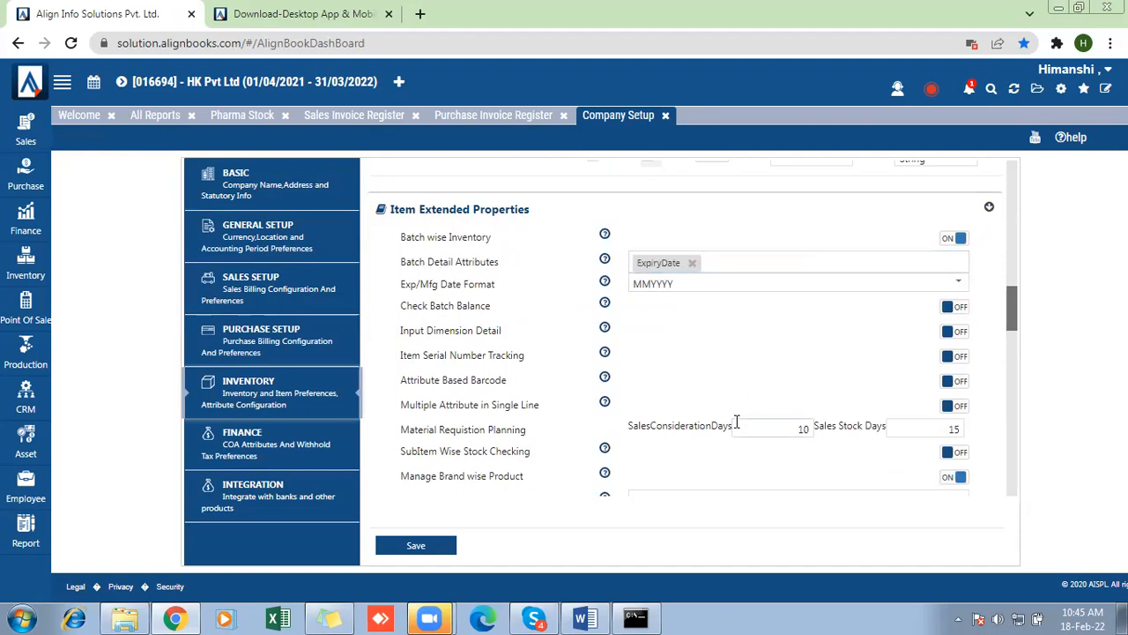
left_click(410, 545)
- Open the Opening Stock transaction and load the item list for the Default branch
left_click(1038, 89)
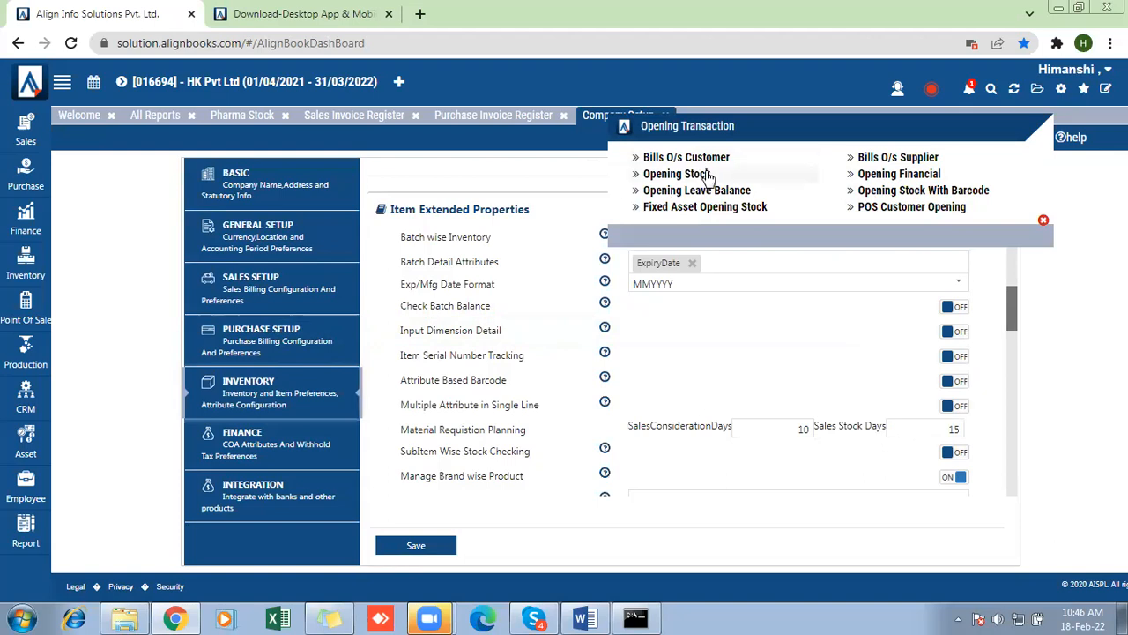
left_click(677, 174)
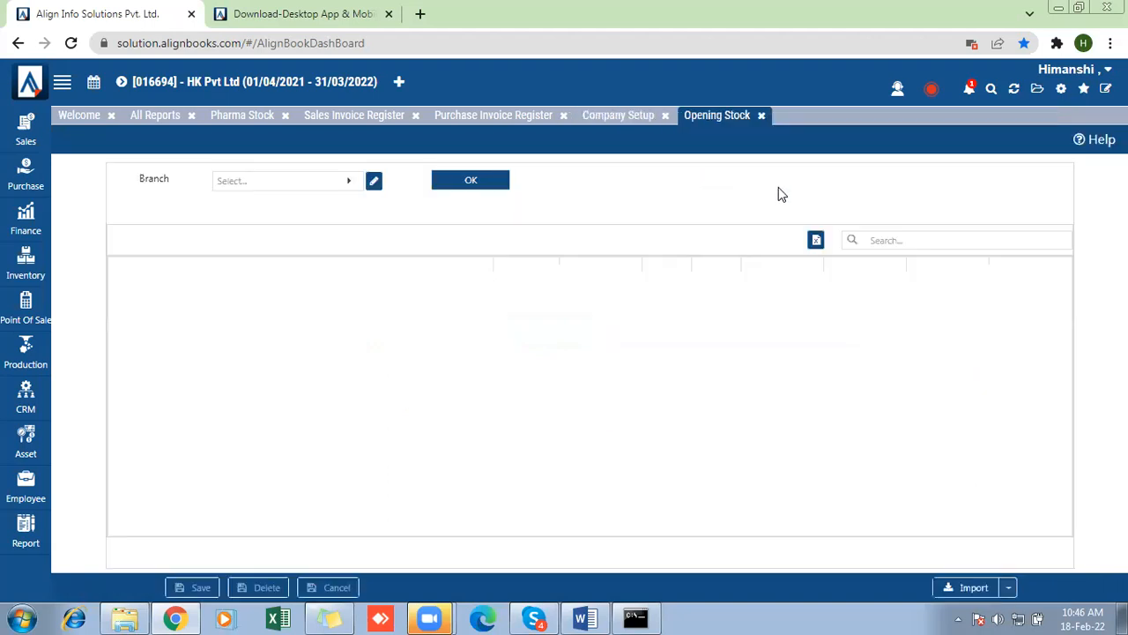
left_click(269, 185)
left_click(225, 267)
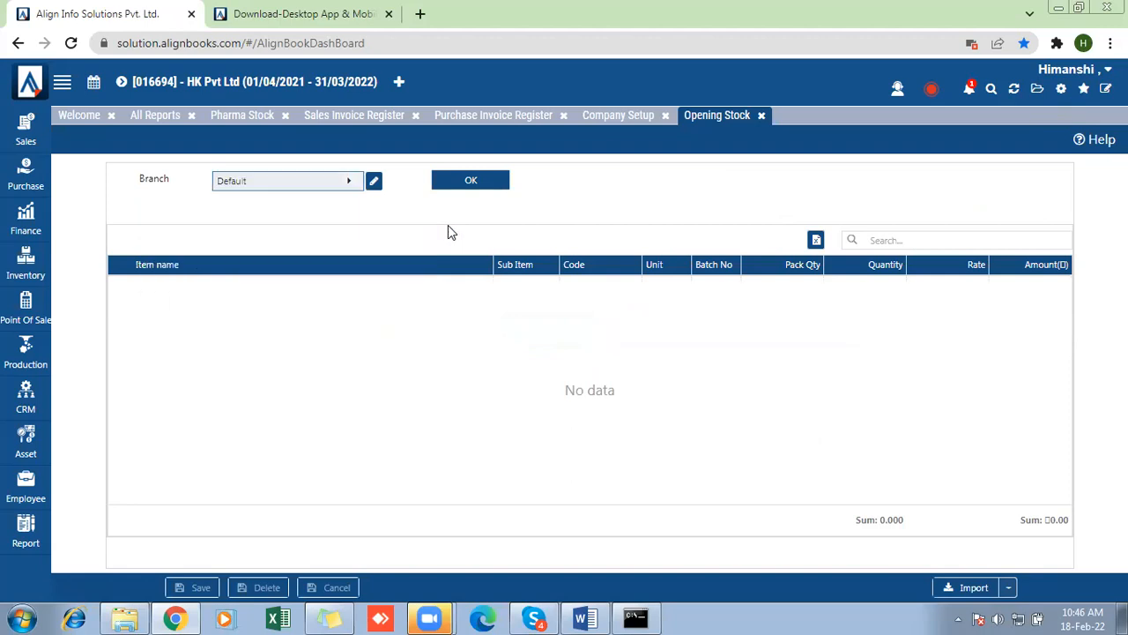
left_click(469, 185)
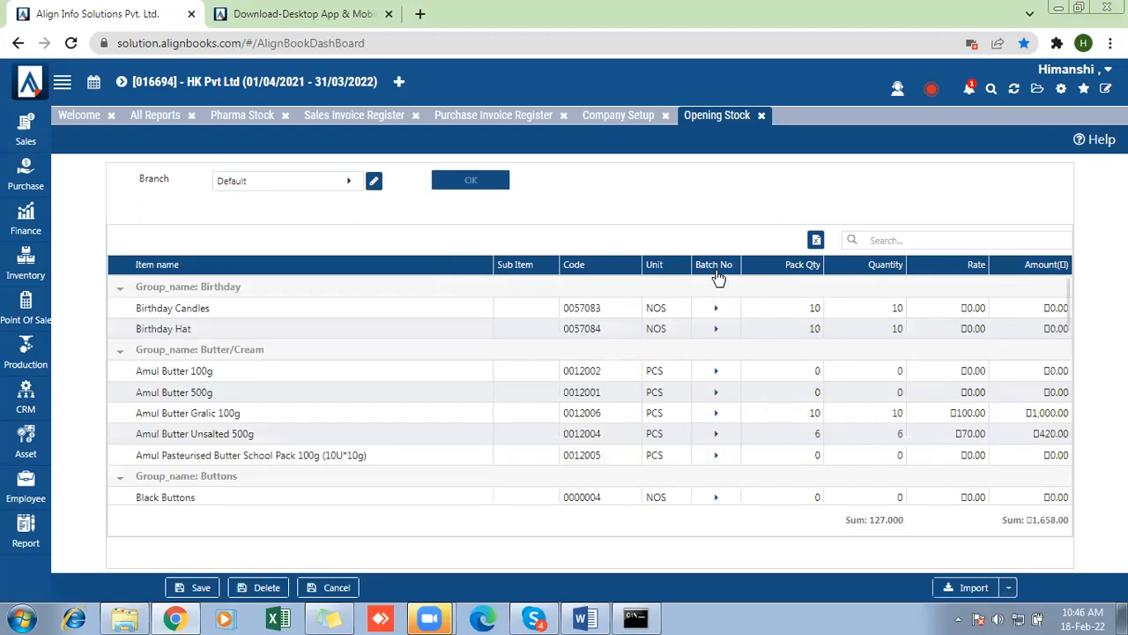
- Find the "dettol" item in Opening Stock, inspect the Batch Detail columns for Dettol Hand Sanitizer 50ml, and accept them without entries
left_click(890, 240)
type("dettol")
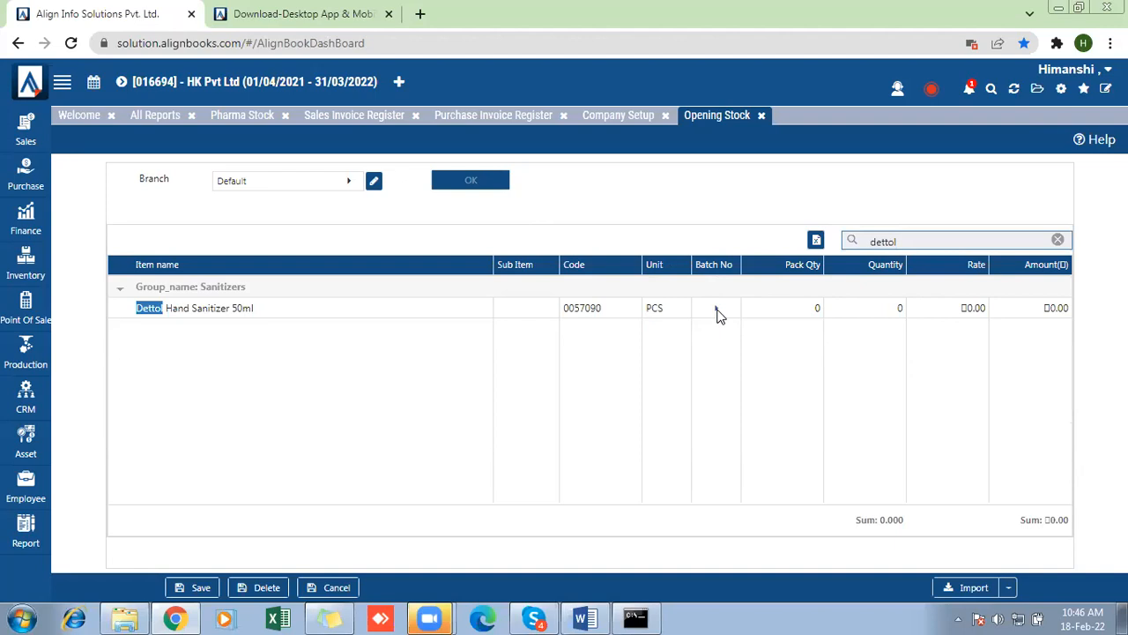
left_click(716, 313)
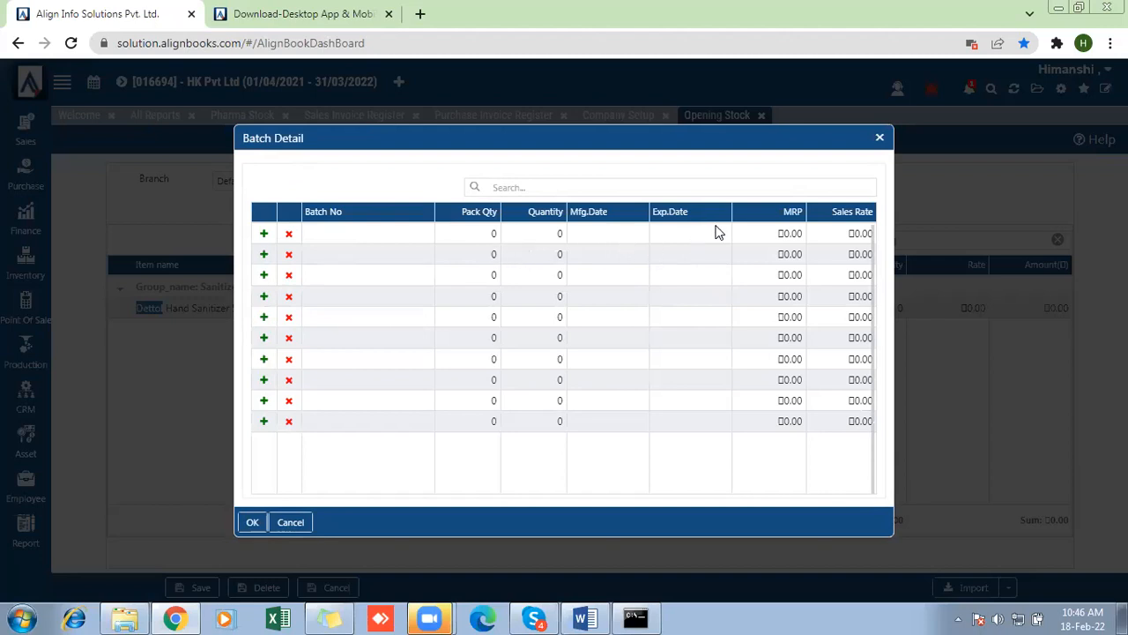
left_click(253, 524)
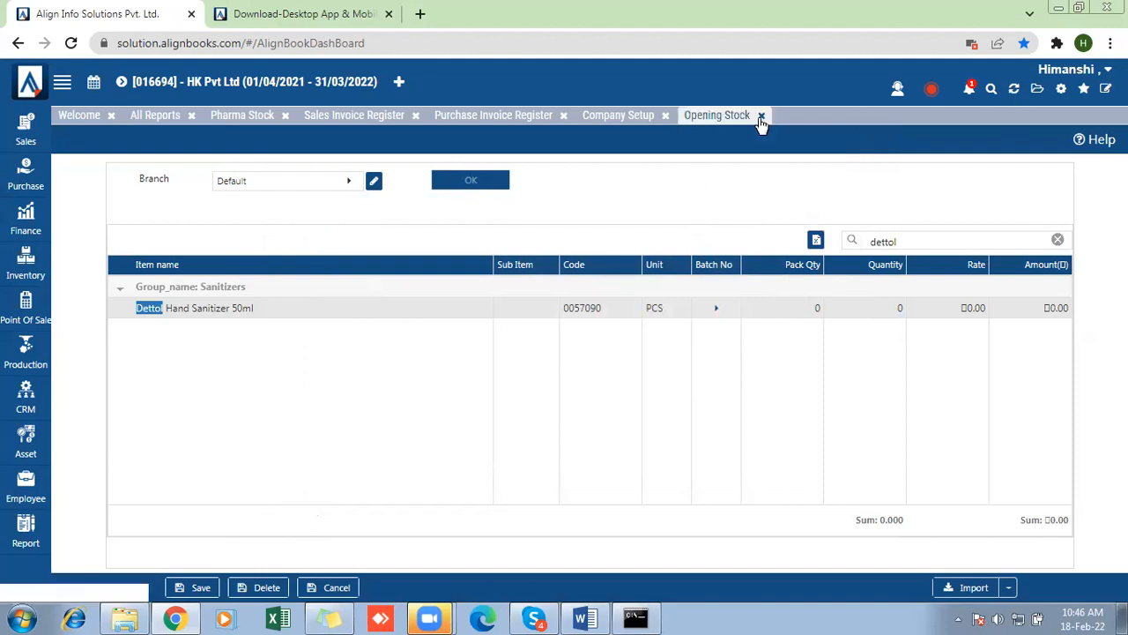
- Close the Opening Stock, Purchase Invoice Register, Sales Invoice Register, Pharma Stock and All Reports pages
left_click(581, 118)
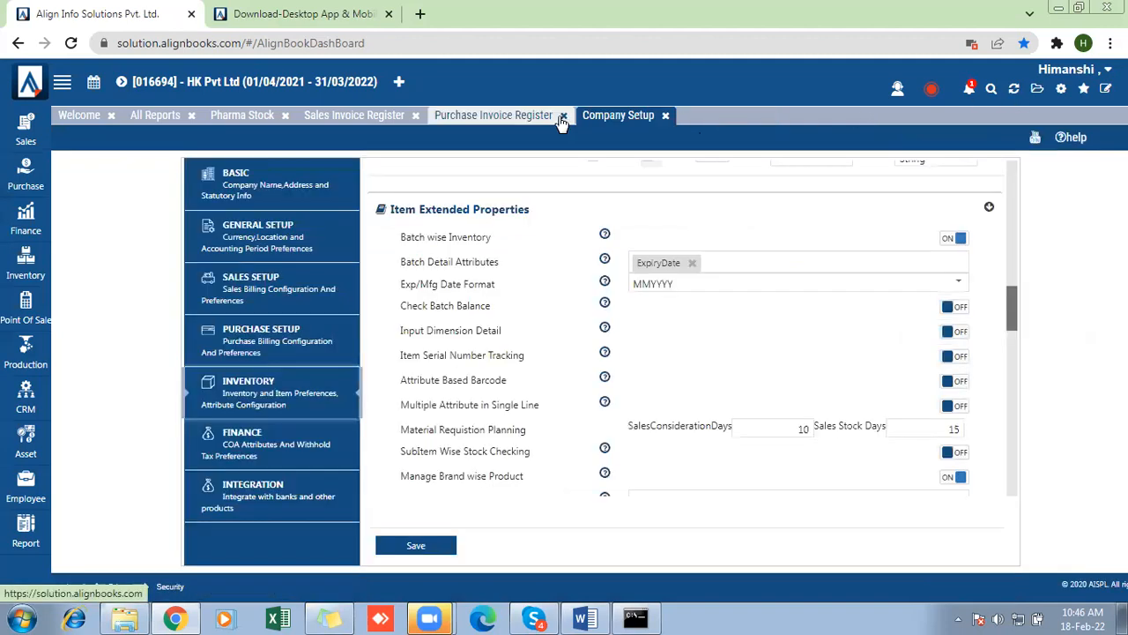
left_click(412, 115)
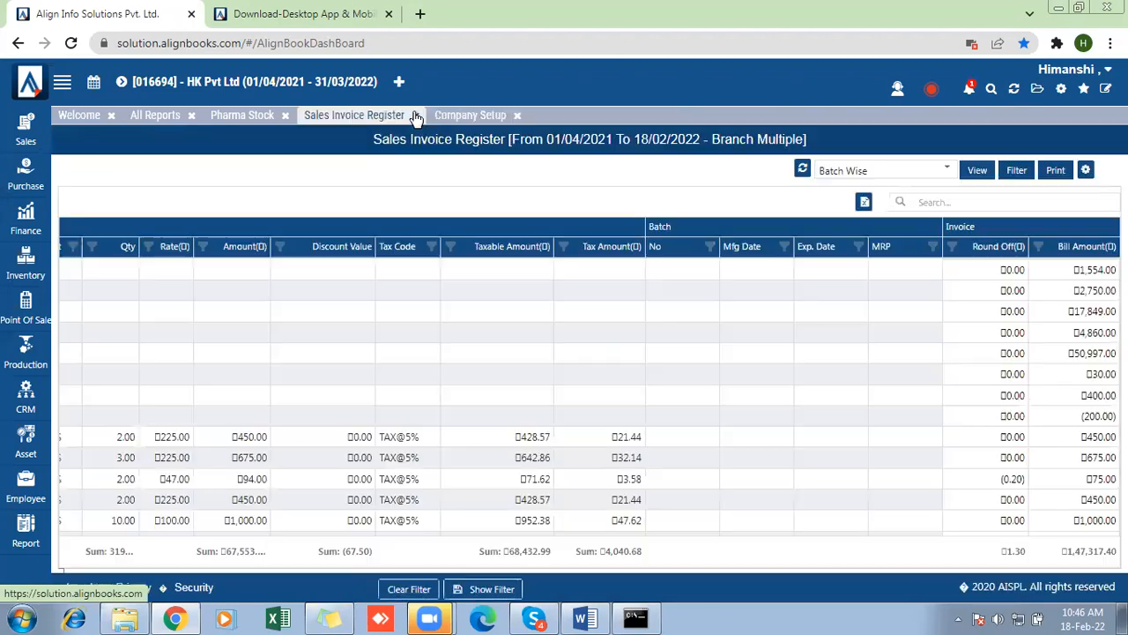
left_click(411, 115)
left_click(285, 115)
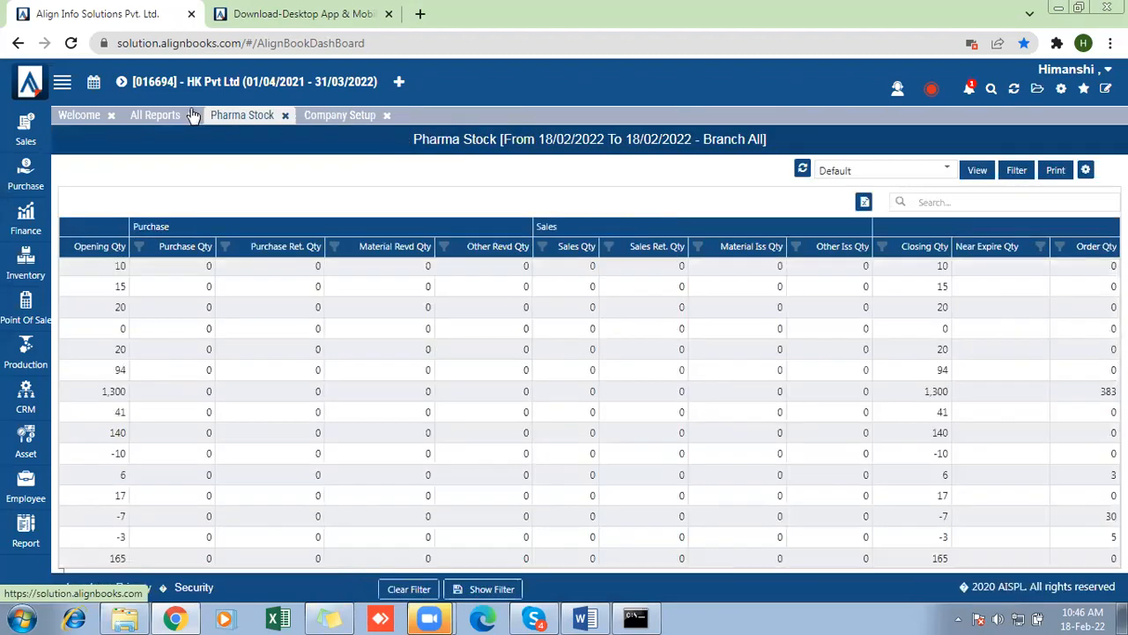
left_click(190, 116)
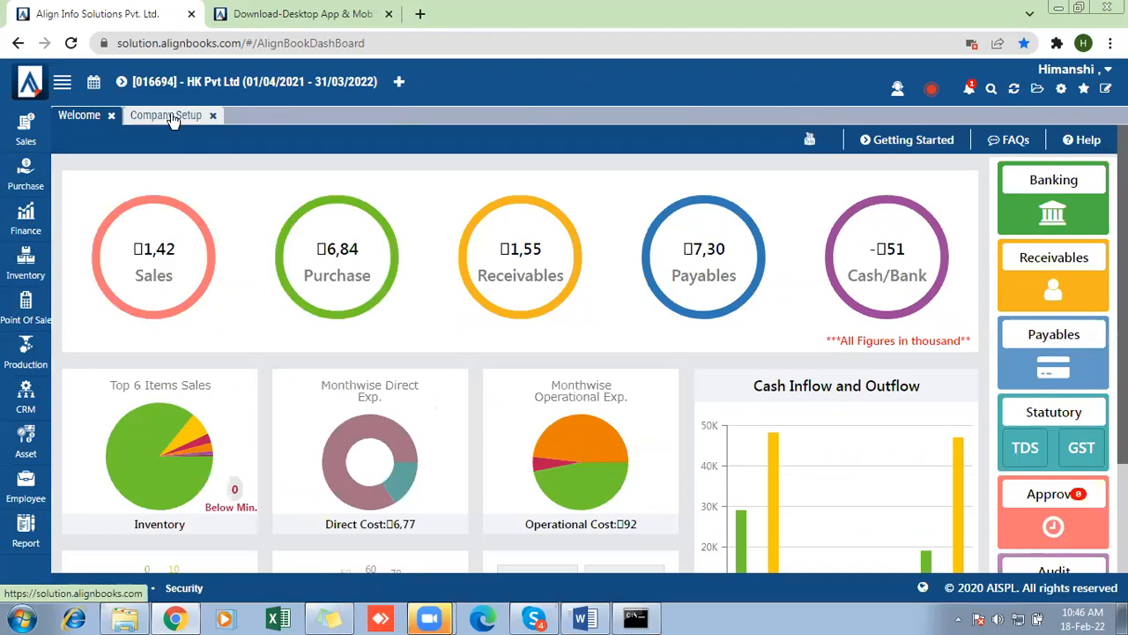
- Return to Company Setup, turn on Input Dimension Detail under Item Extended Properties, and save the setup
left_click(172, 118)
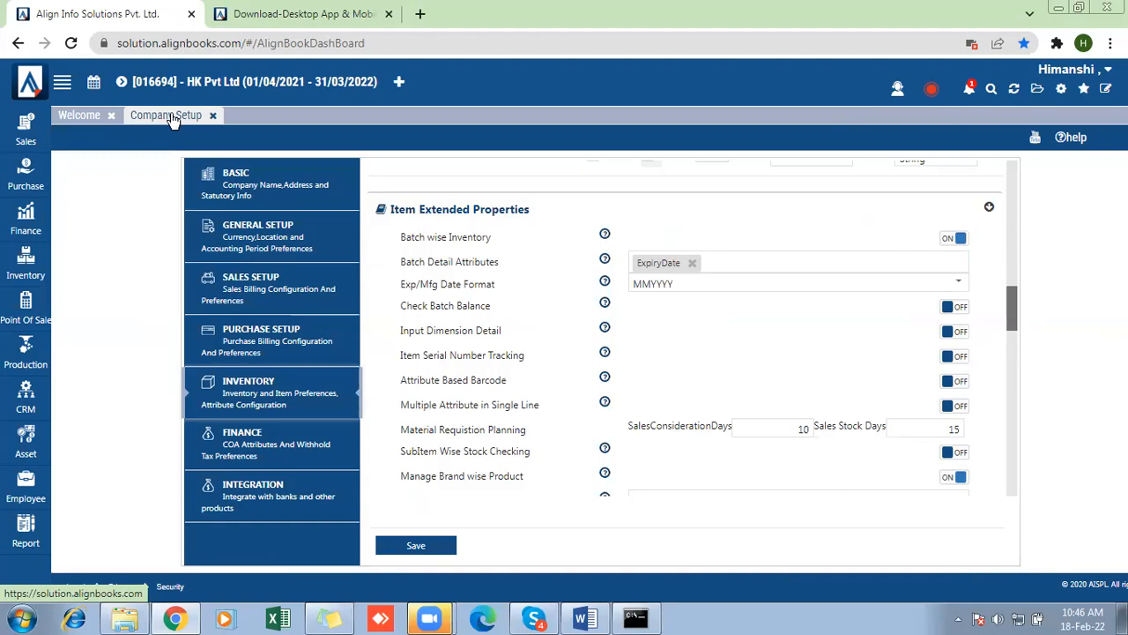
left_click_drag(502, 332, 387, 337)
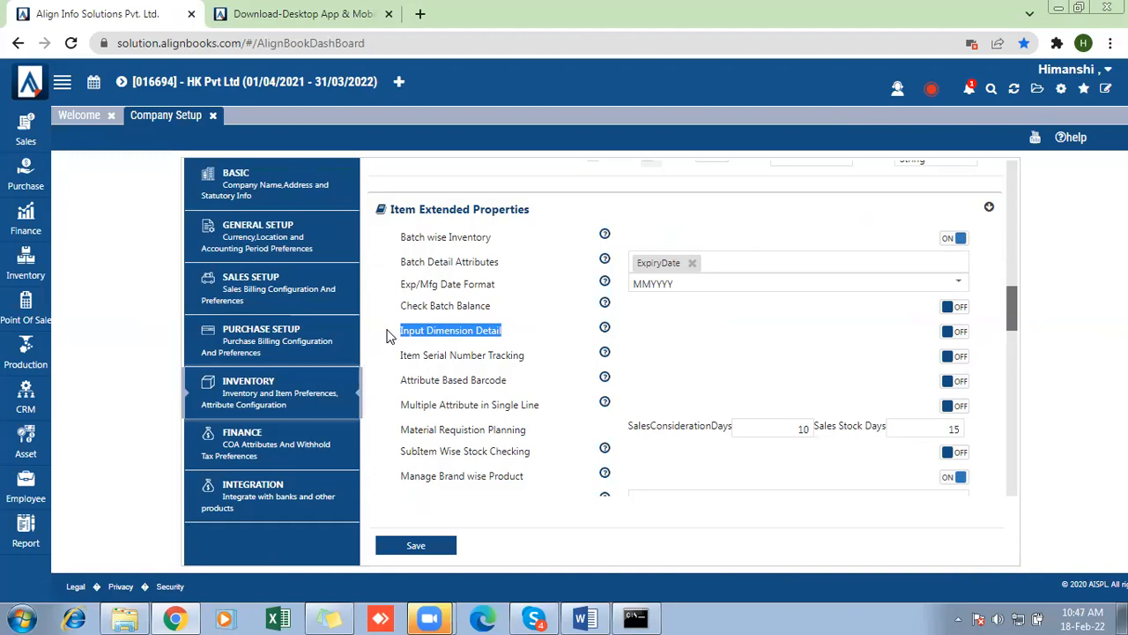
left_click(954, 339)
left_click(423, 551)
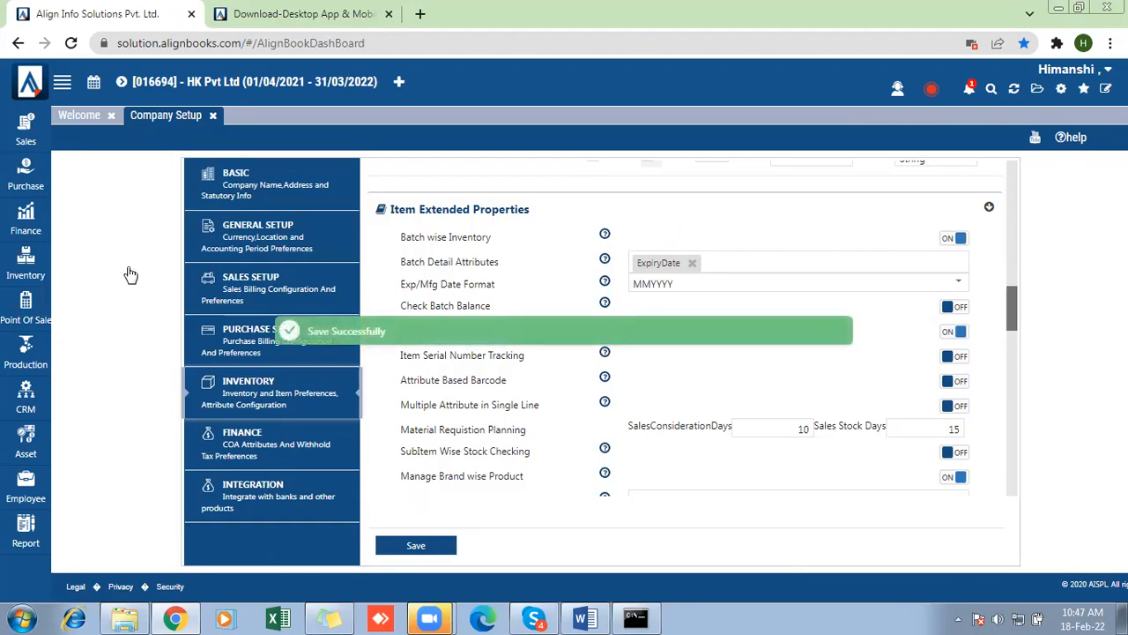
- Create a new Inventory item in Item Master named "Marble" under the Default group
mouse_move(25, 276)
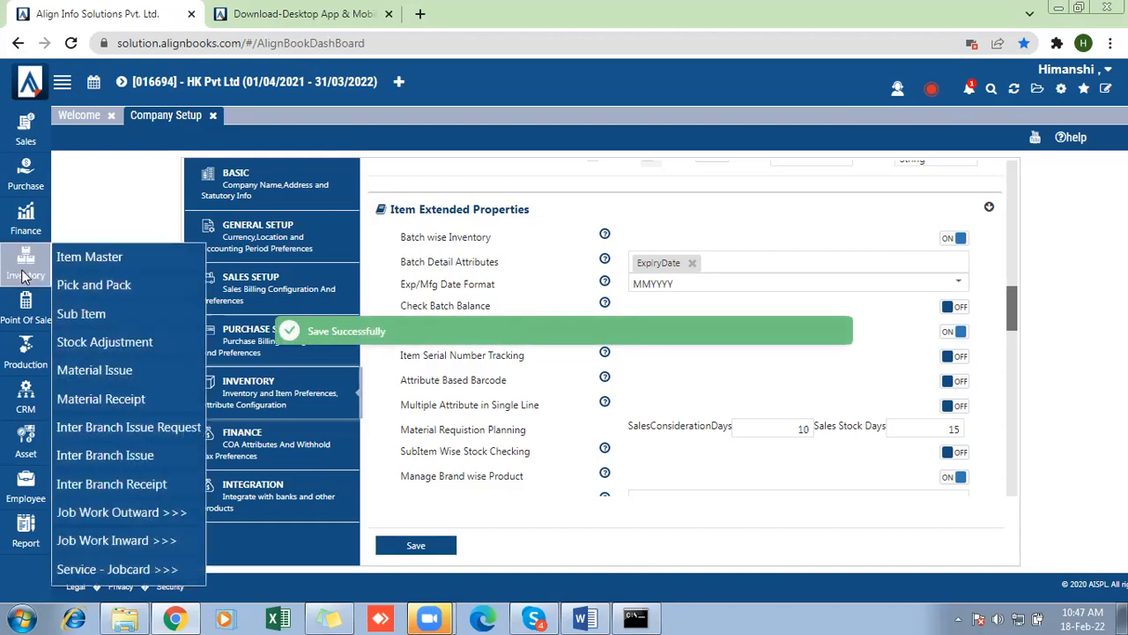
left_click(83, 256)
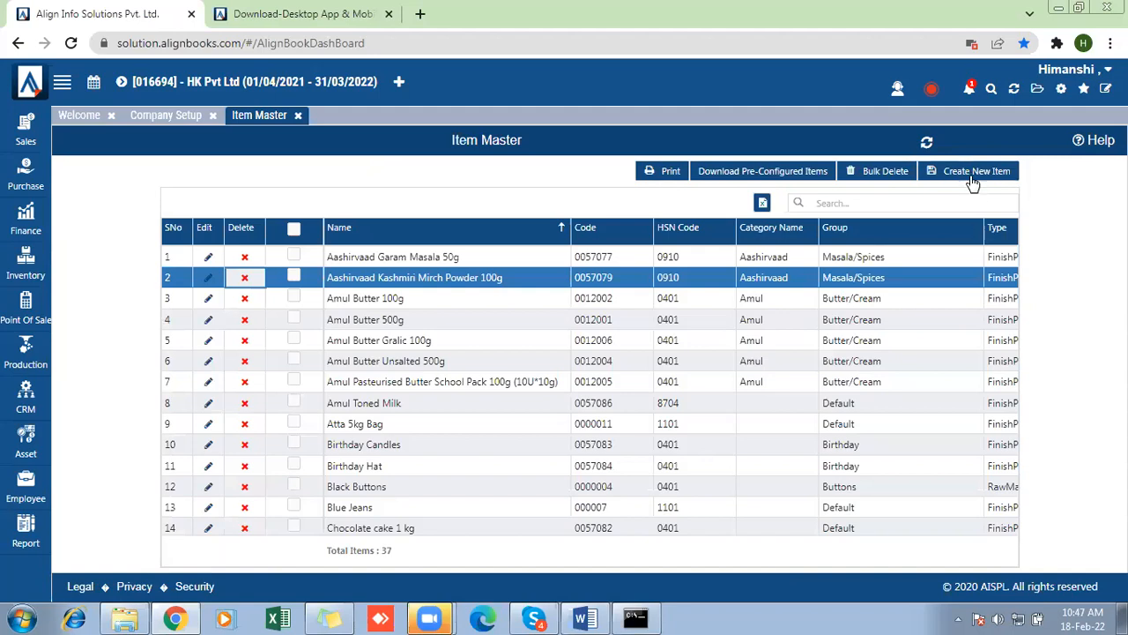
left_click(974, 179)
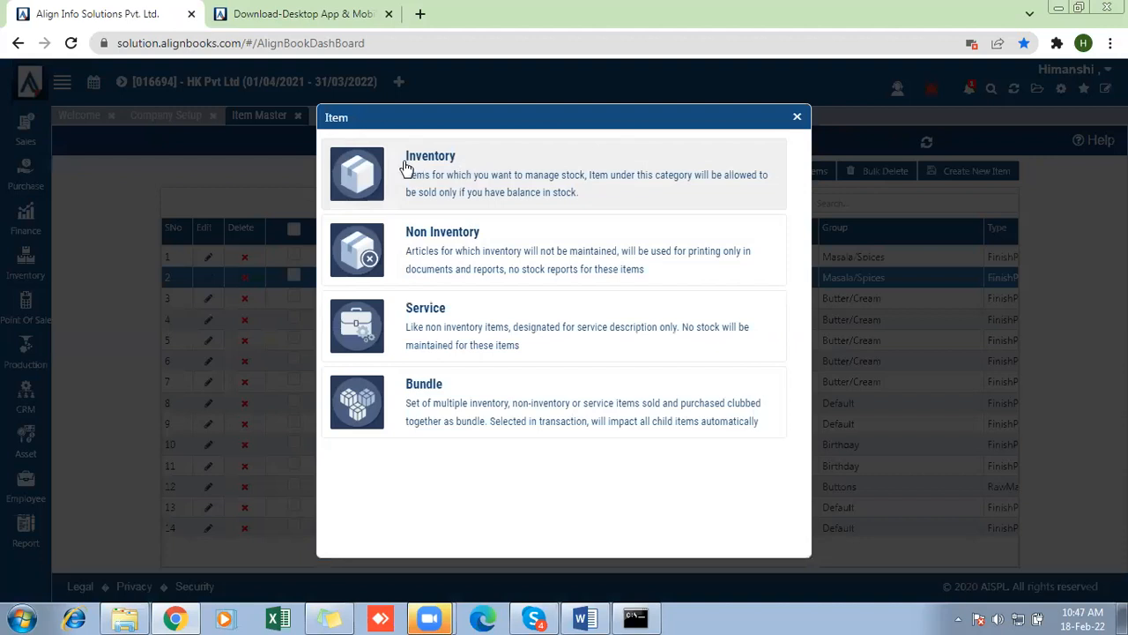
left_click(426, 157)
type("MArv")
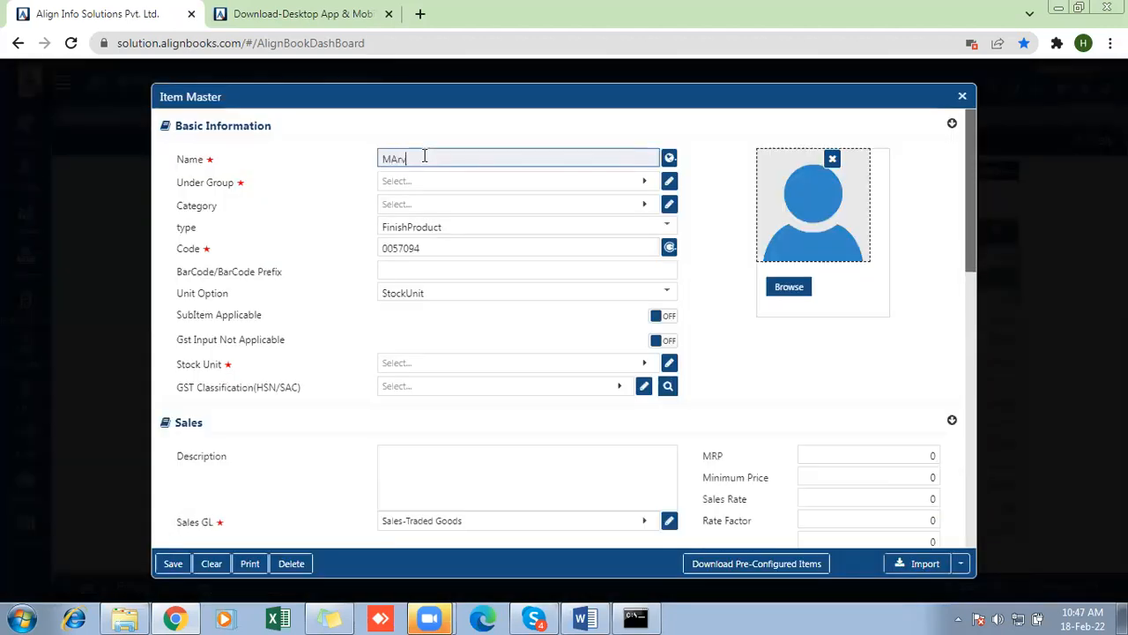
key("BackSpace")
key("BackSpace")
type("arble")
left_click(435, 183)
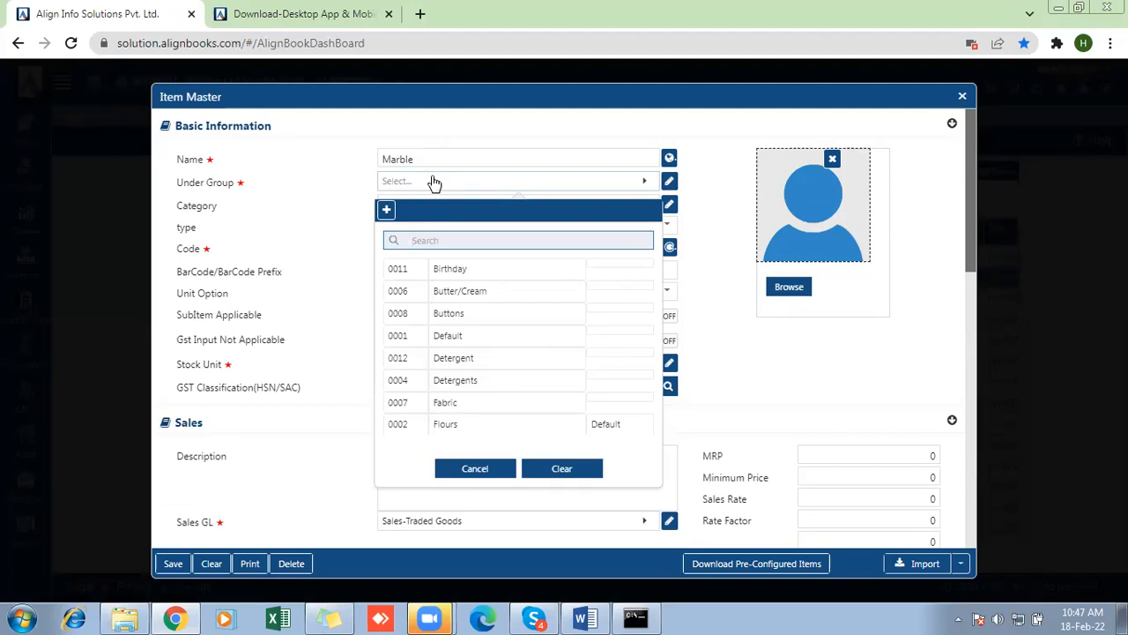
left_click(453, 343)
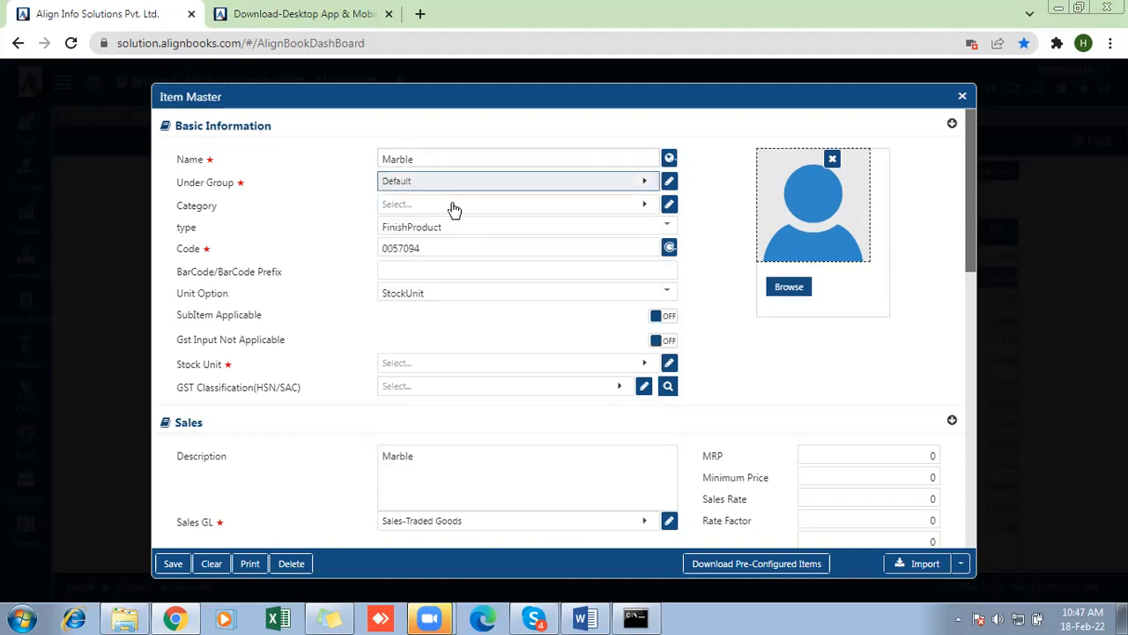
- Set the Marble item's stock unit to SQF and its GST classification to HSN 1101
left_click(431, 371)
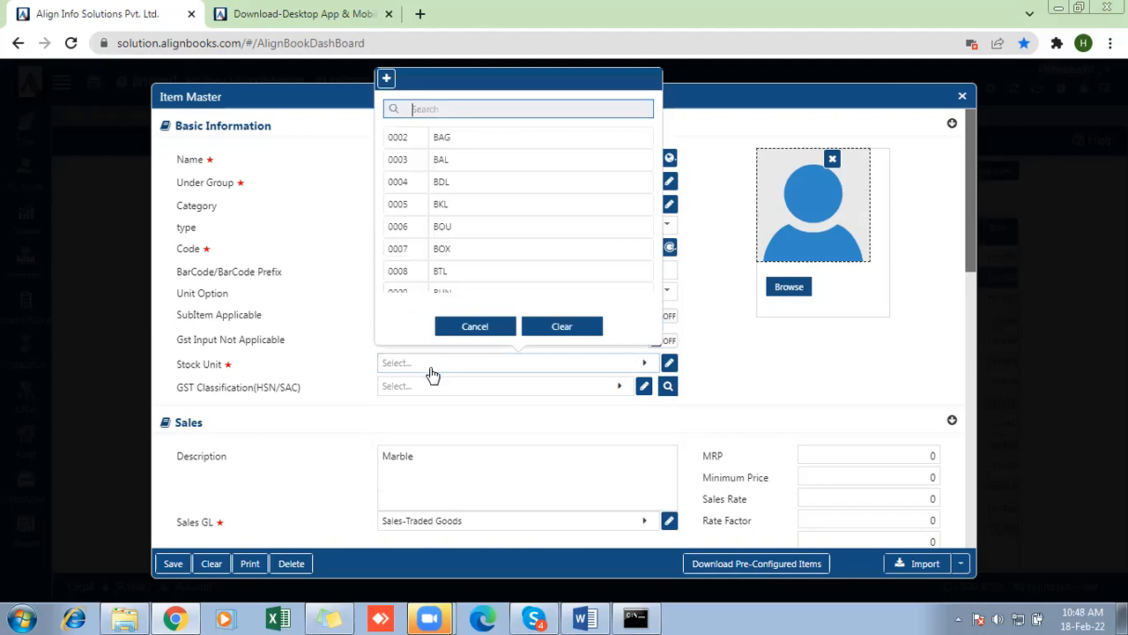
type("no")
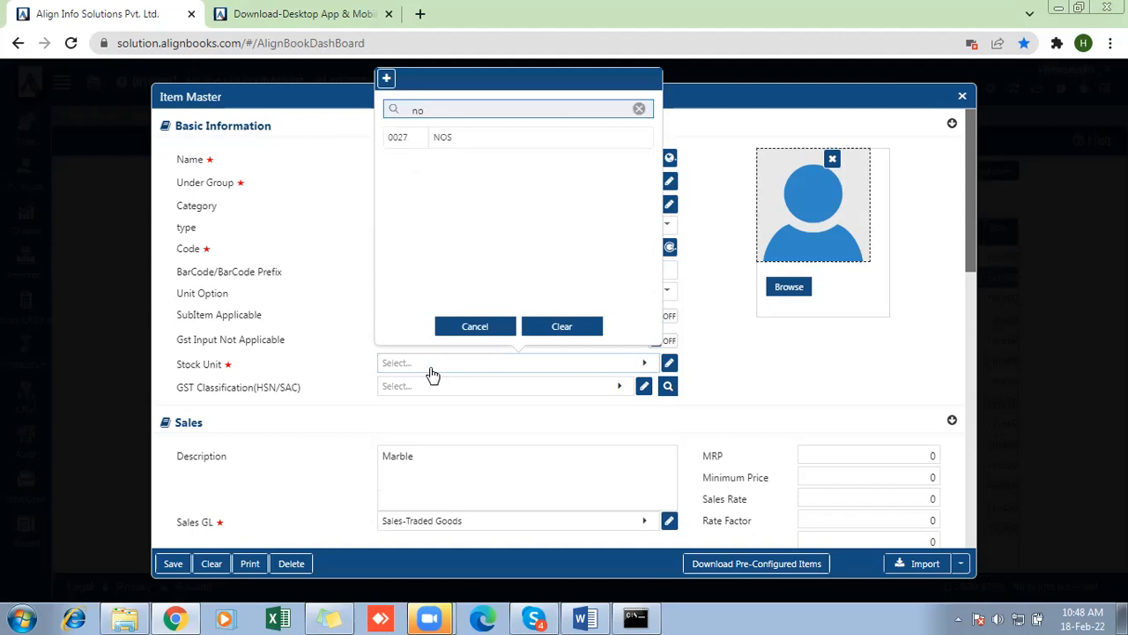
key("BackSpace")
type("sq")
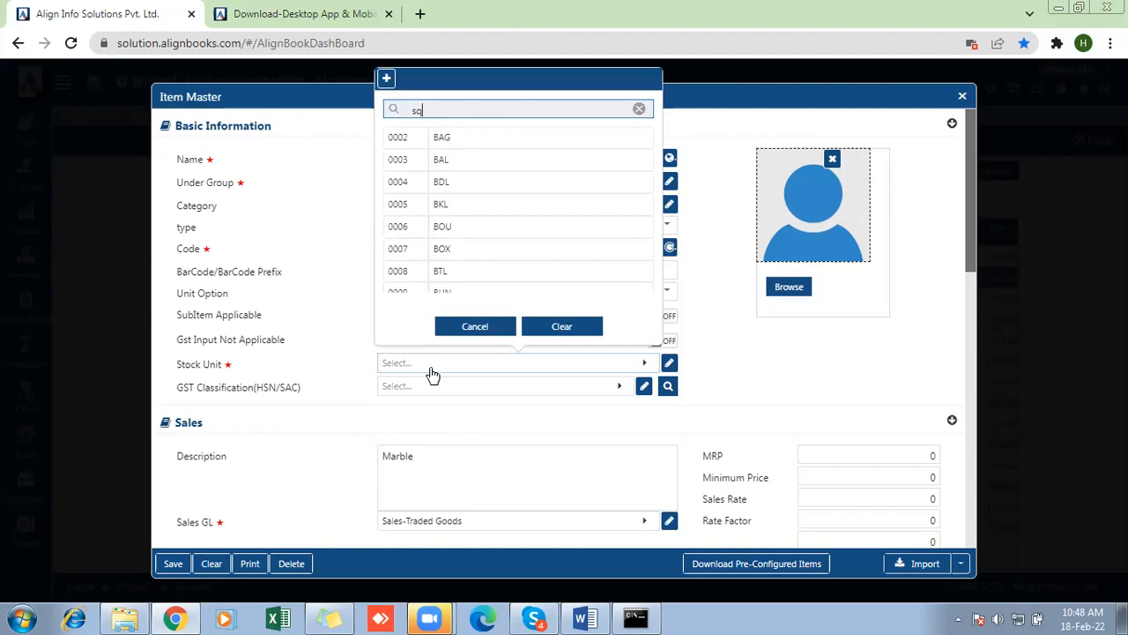
key("Return")
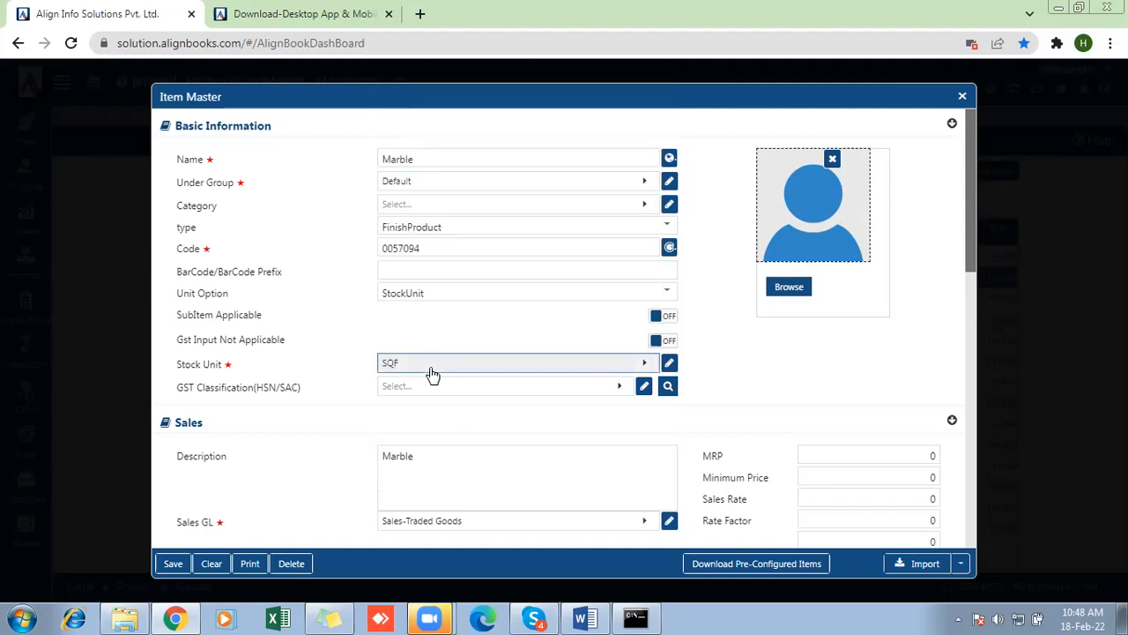
left_click(416, 392)
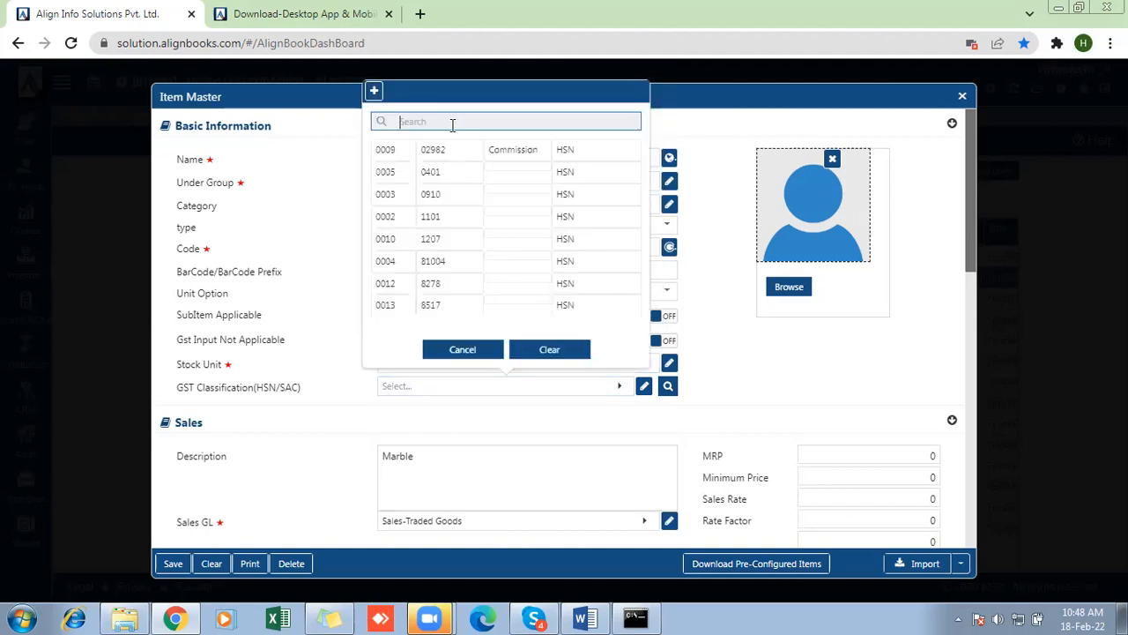
left_click(441, 216)
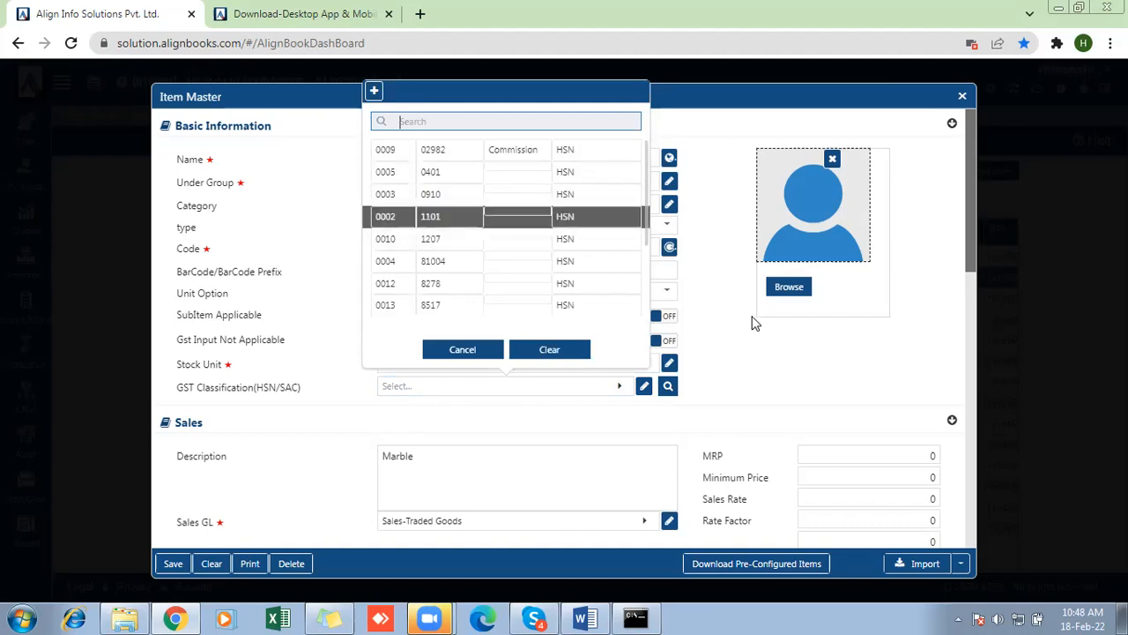
- Turn on Input Dimensions in the Marble item's Inventory section, save the item, and close the item creation windows
left_click_drag(970, 246, 957, 529)
scroll(956, 529, "down", 3)
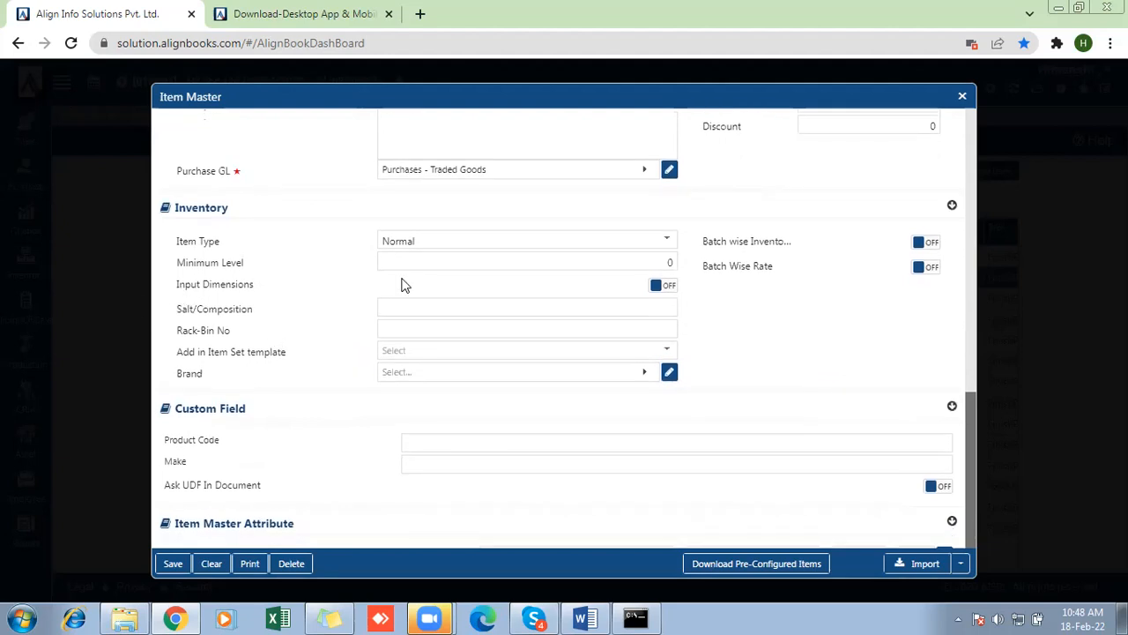
left_click(664, 288)
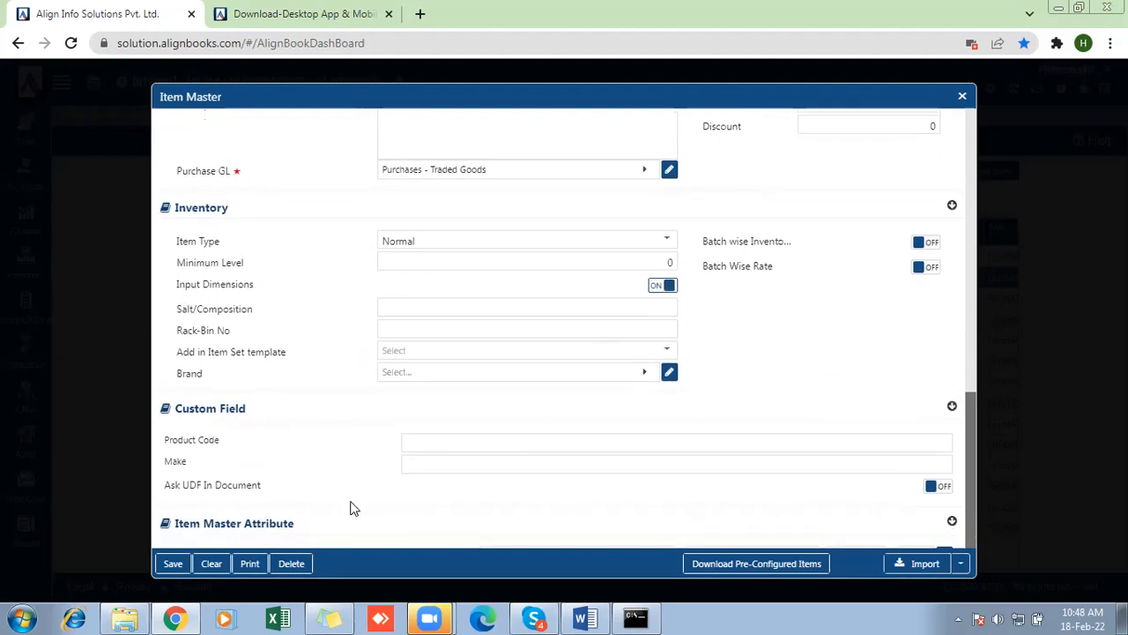
left_click(176, 565)
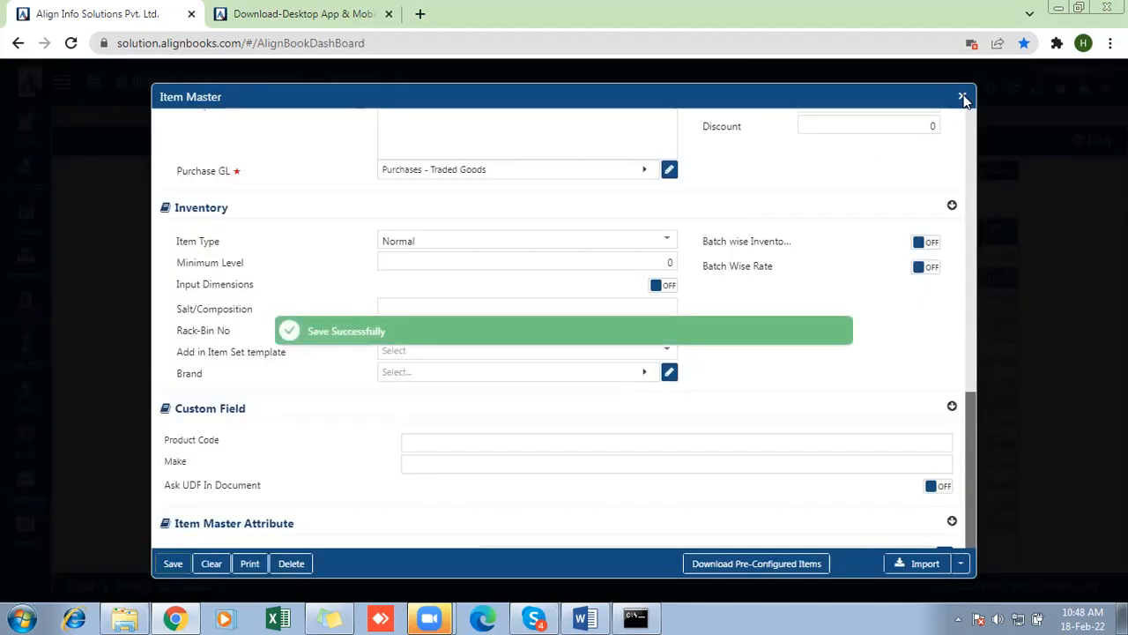
left_click(962, 97)
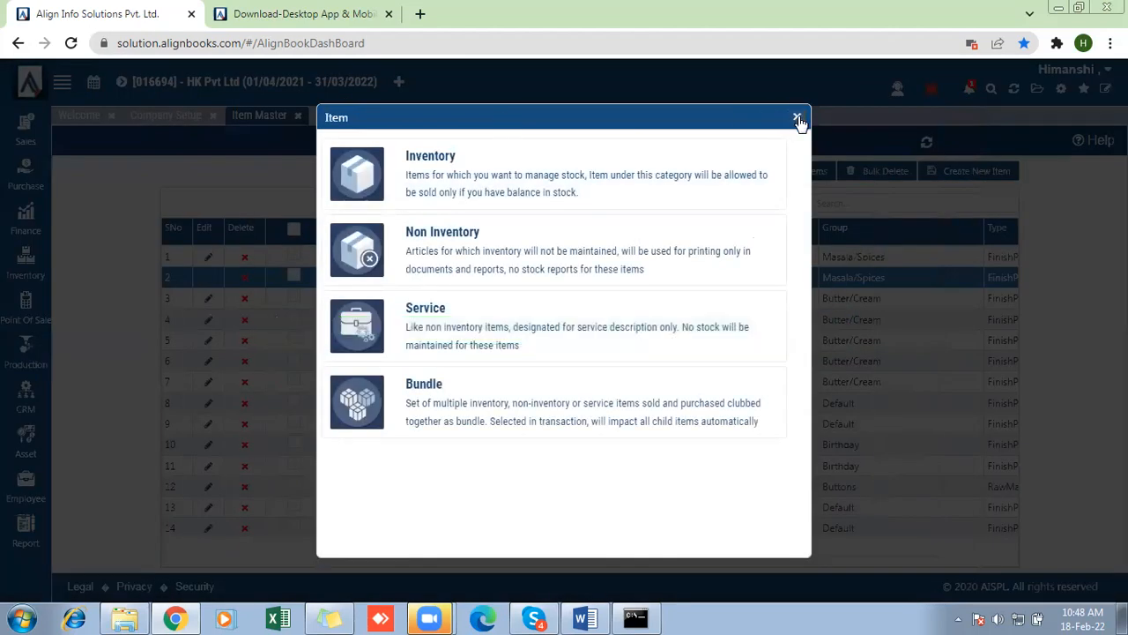
left_click(798, 118)
- Refresh the application, agreeing to close all pages, and open a new Sales Invoice
left_click(1014, 91)
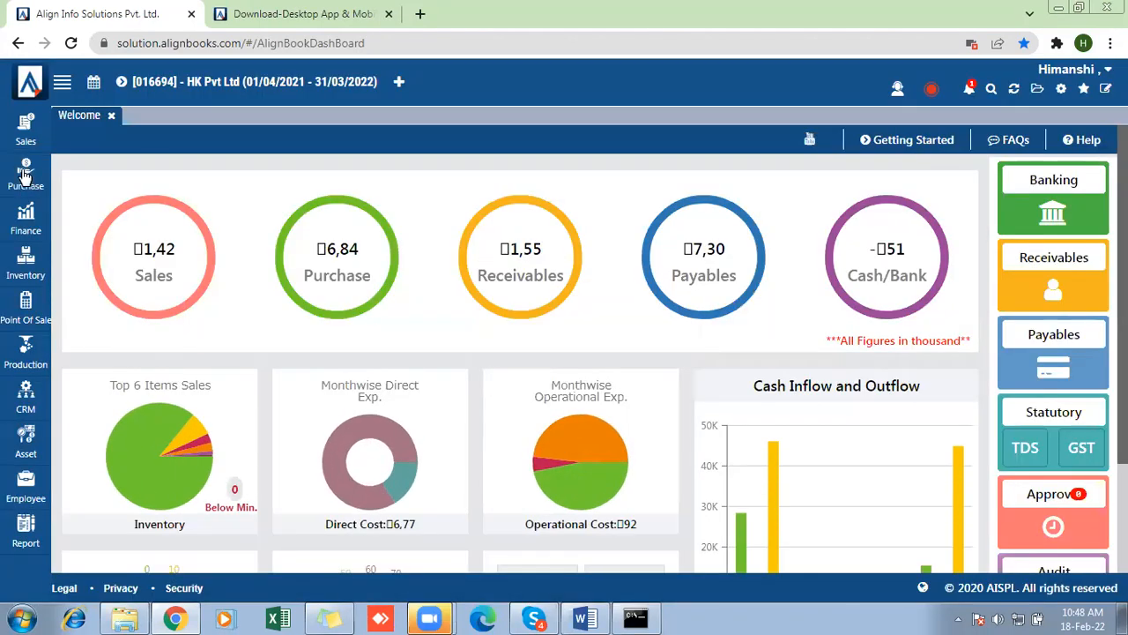
left_click(25, 176)
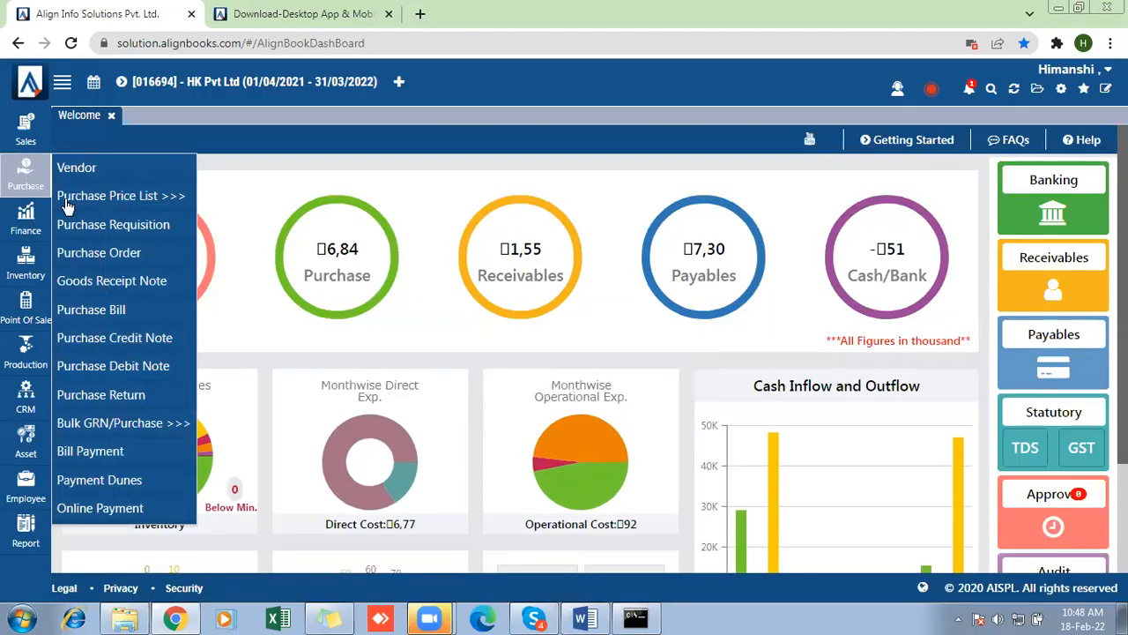
left_click(30, 132)
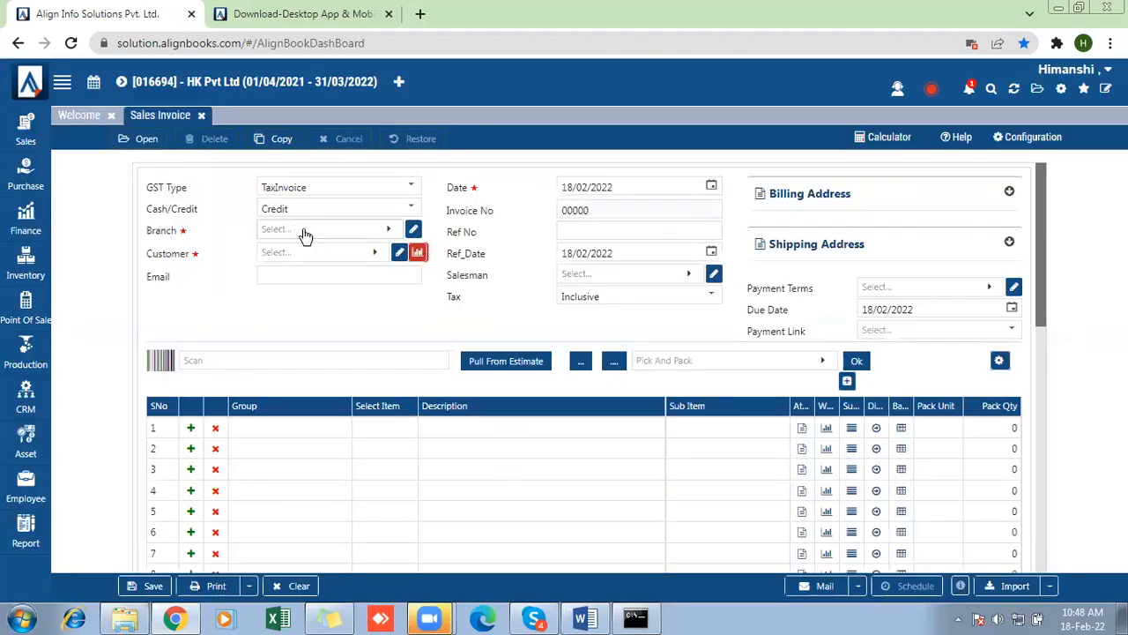
- Set the sales invoice's branch to Default and select an existing customer
left_click(304, 234)
left_click(262, 314)
left_click(343, 253)
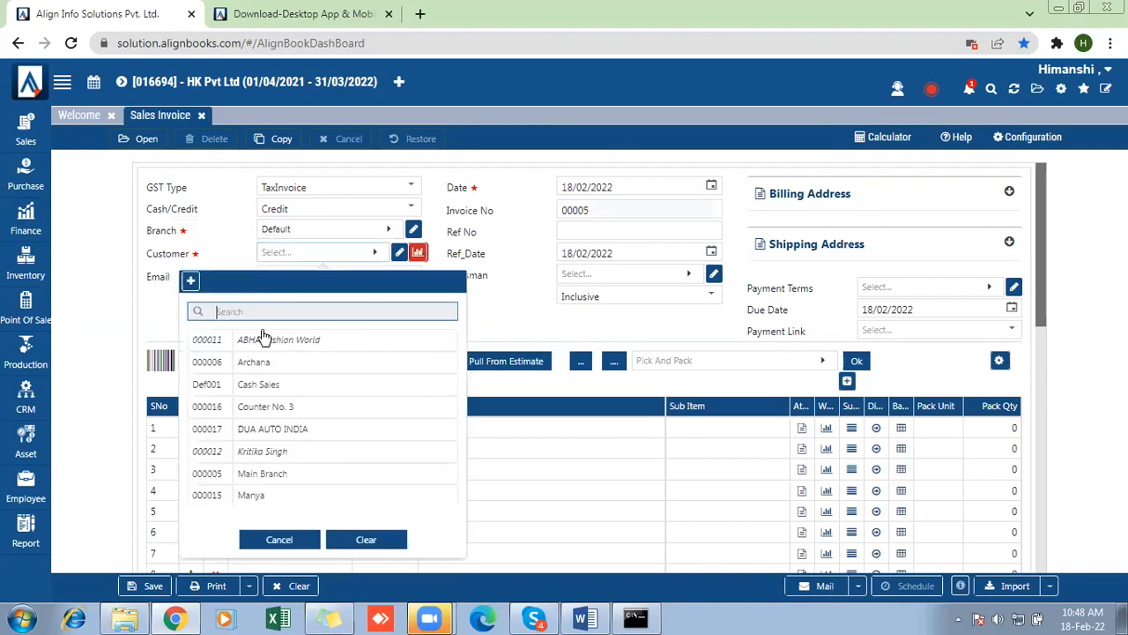
left_click(249, 497)
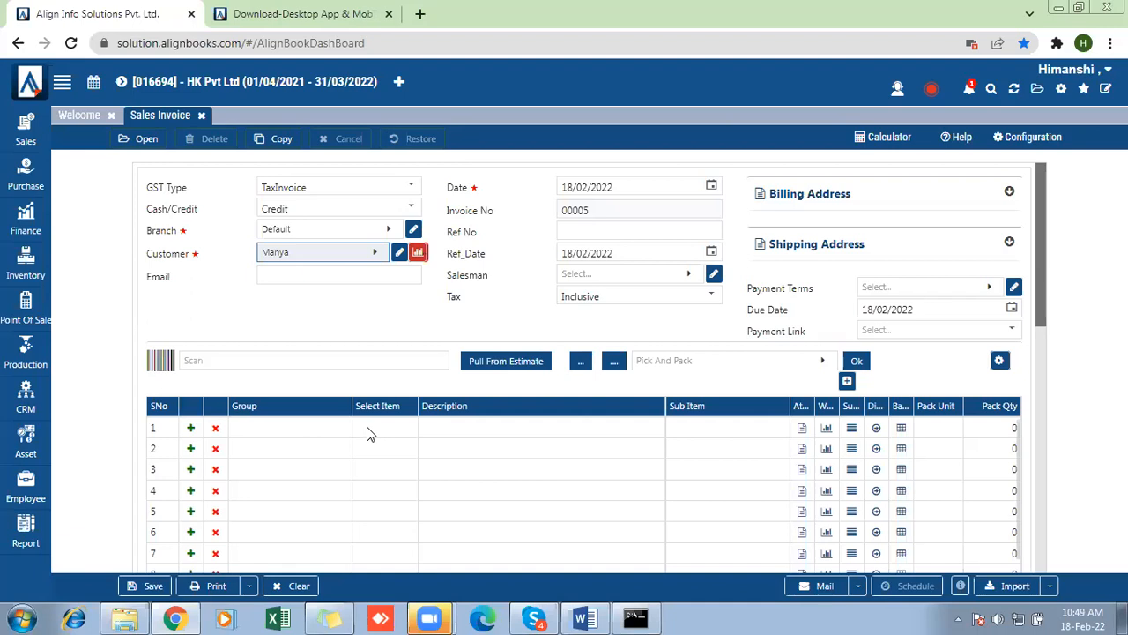
- Add Marble as the invoice's first item and leave its attributes empty to reach the Dimension Detail entry
left_click(370, 432)
left_click(370, 432)
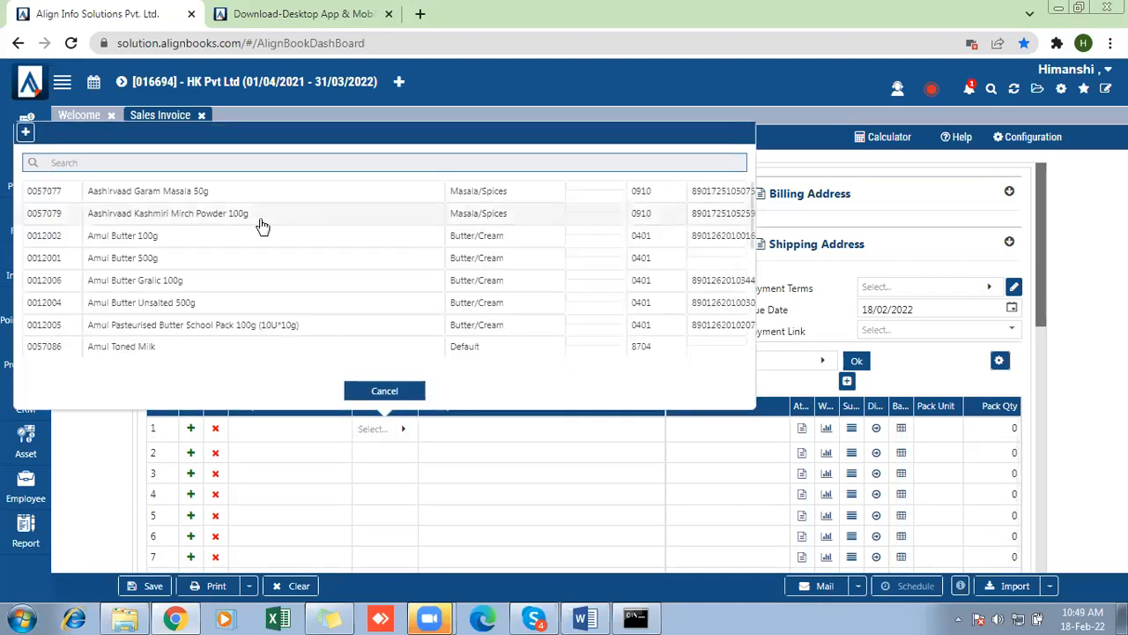
type("mam")
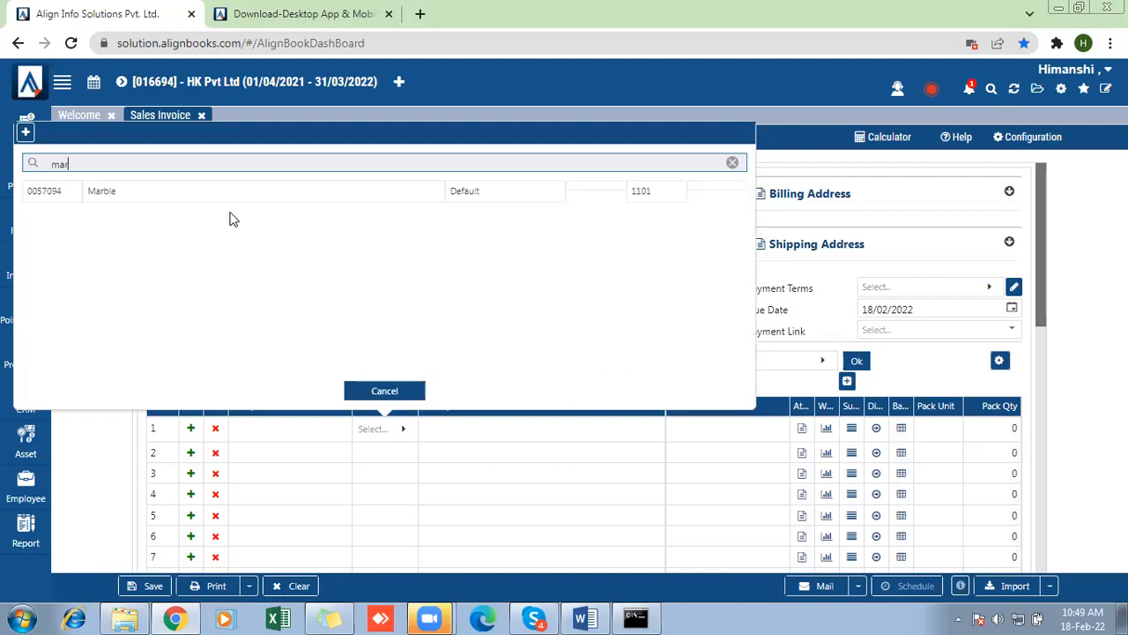
left_click(166, 190)
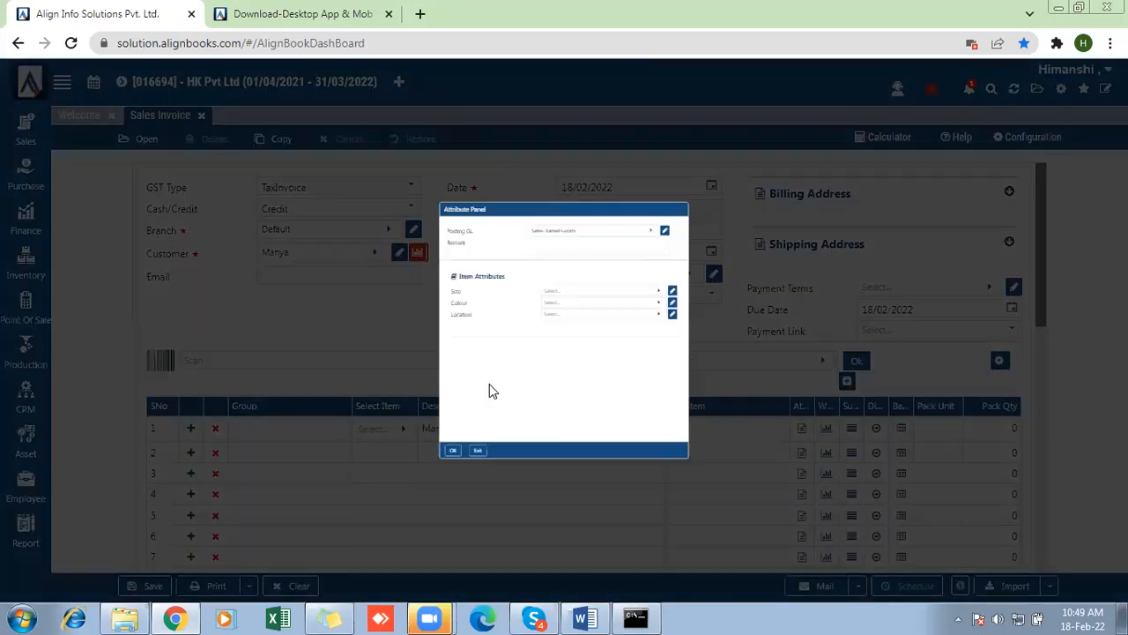
left_click(360, 549)
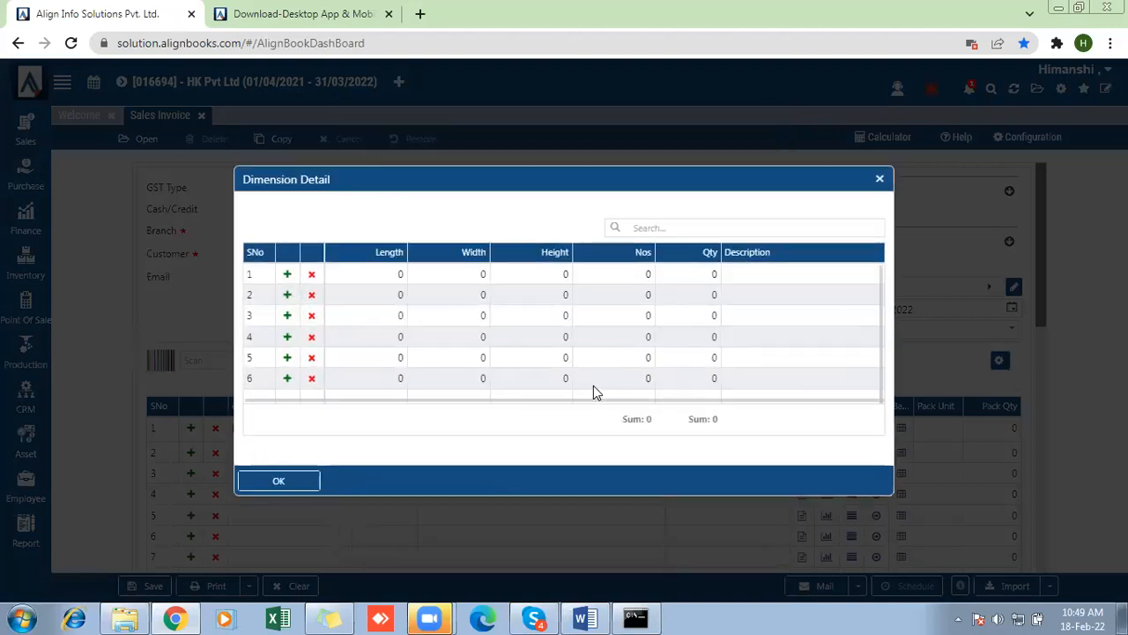
- Fill the first Dimension Detail row with length 5, width 1, height 2 and Nos 2, and accept the dimensions
left_click(369, 276)
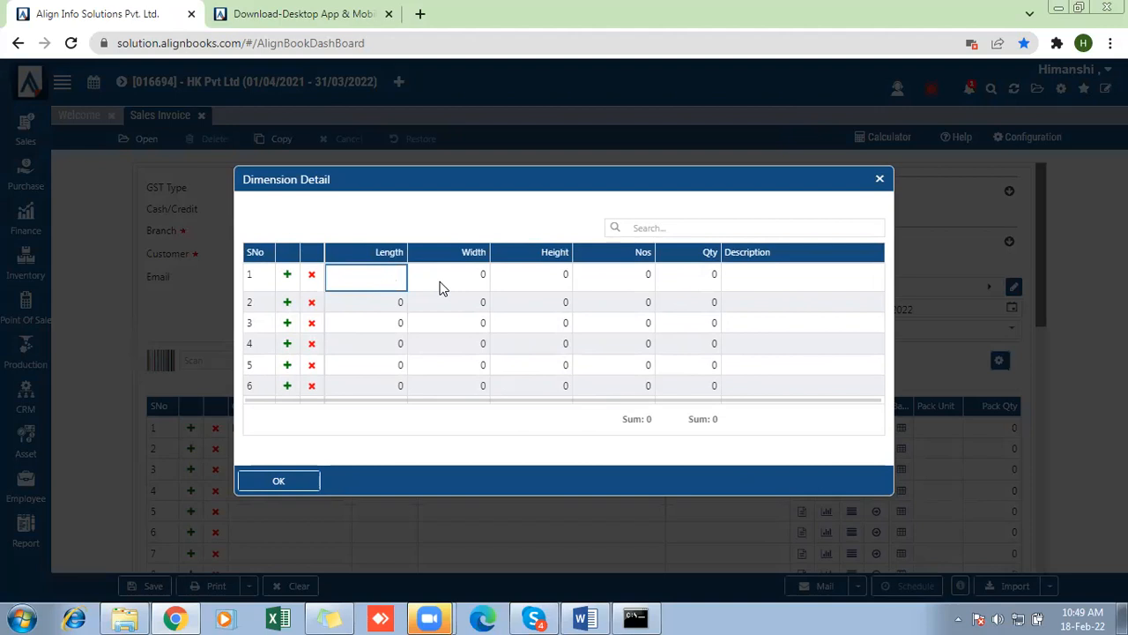
left_click(502, 273)
left_click(474, 278)
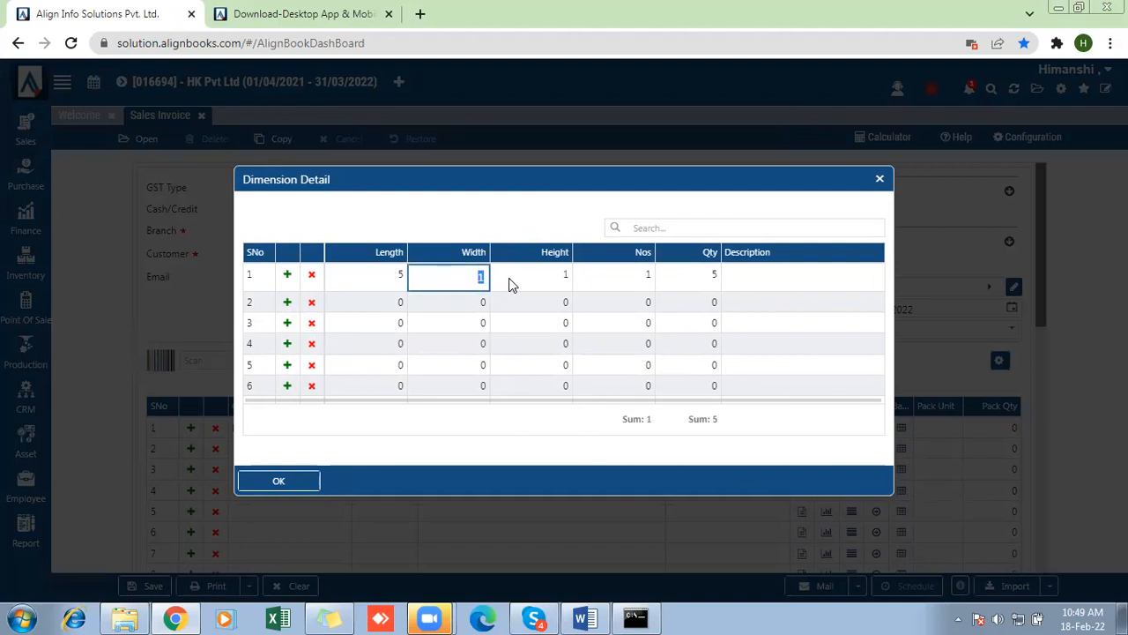
left_click(538, 276)
type("2")
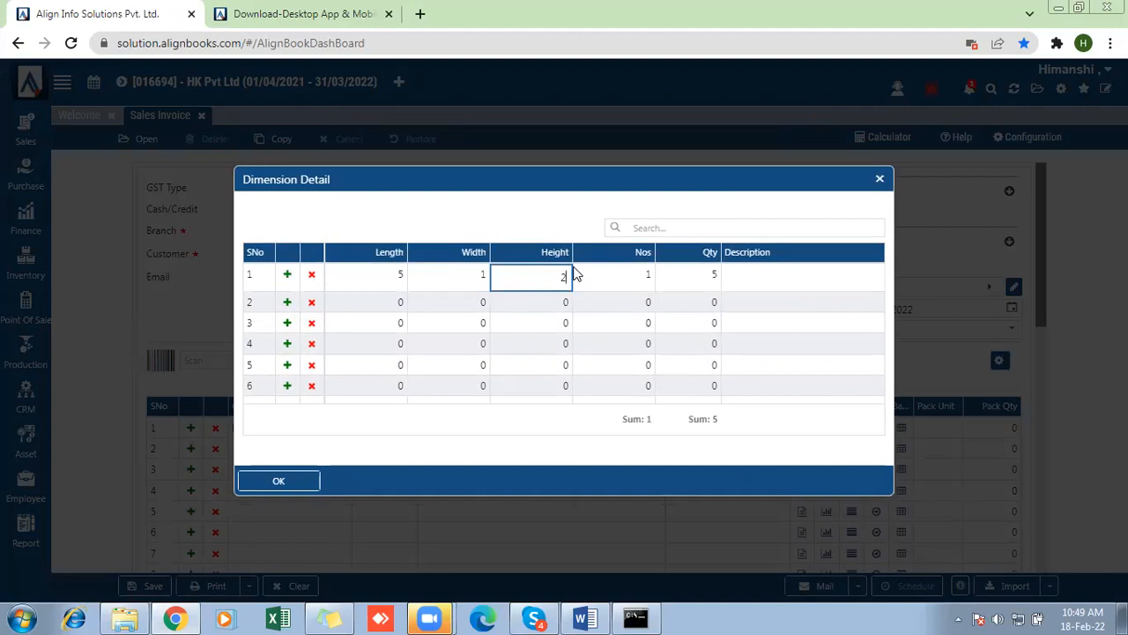
left_click(533, 217)
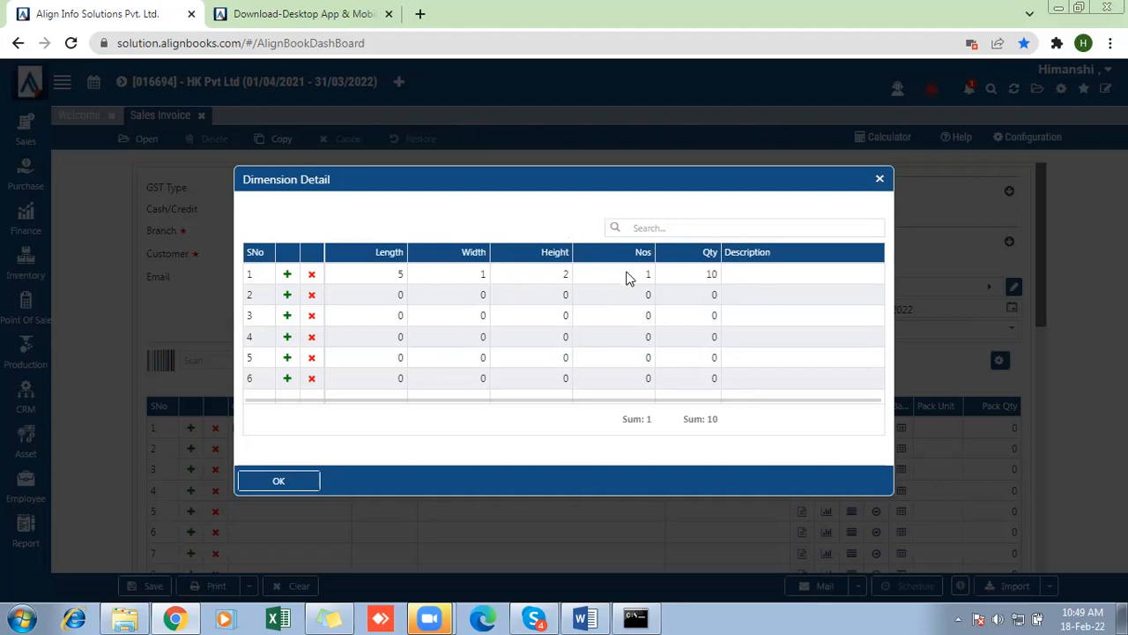
left_click(626, 277)
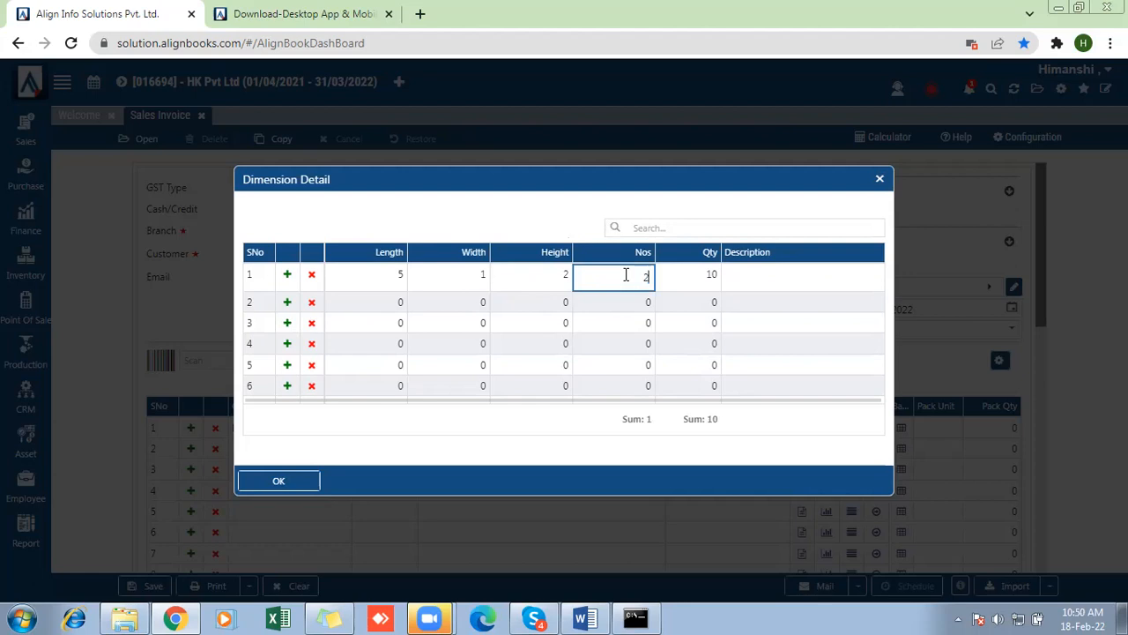
key("Return")
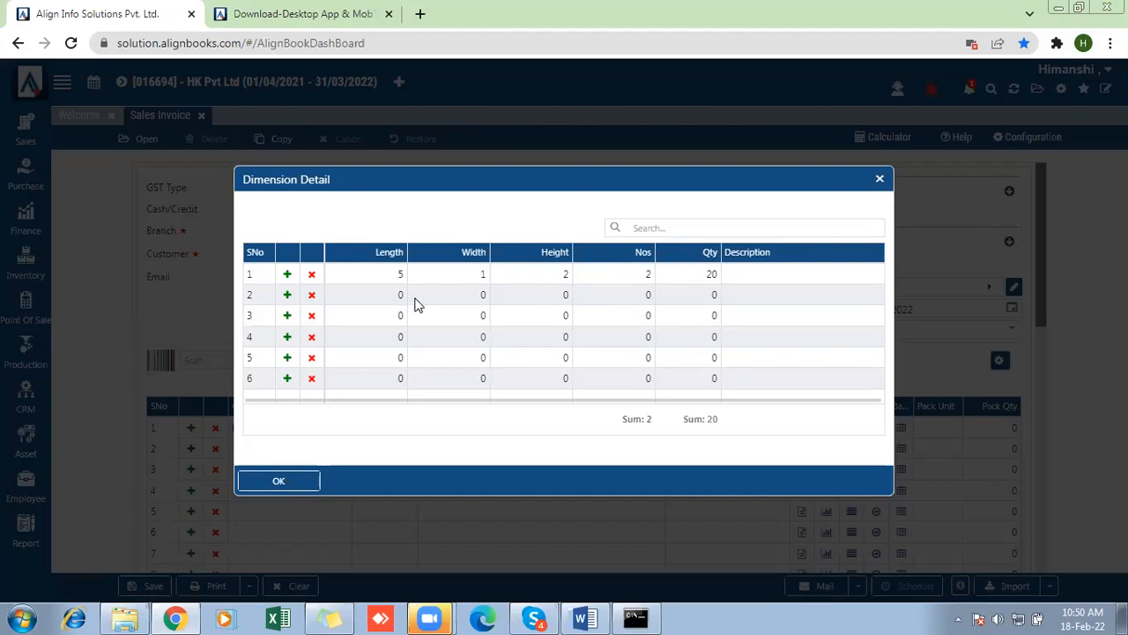
left_click(291, 481)
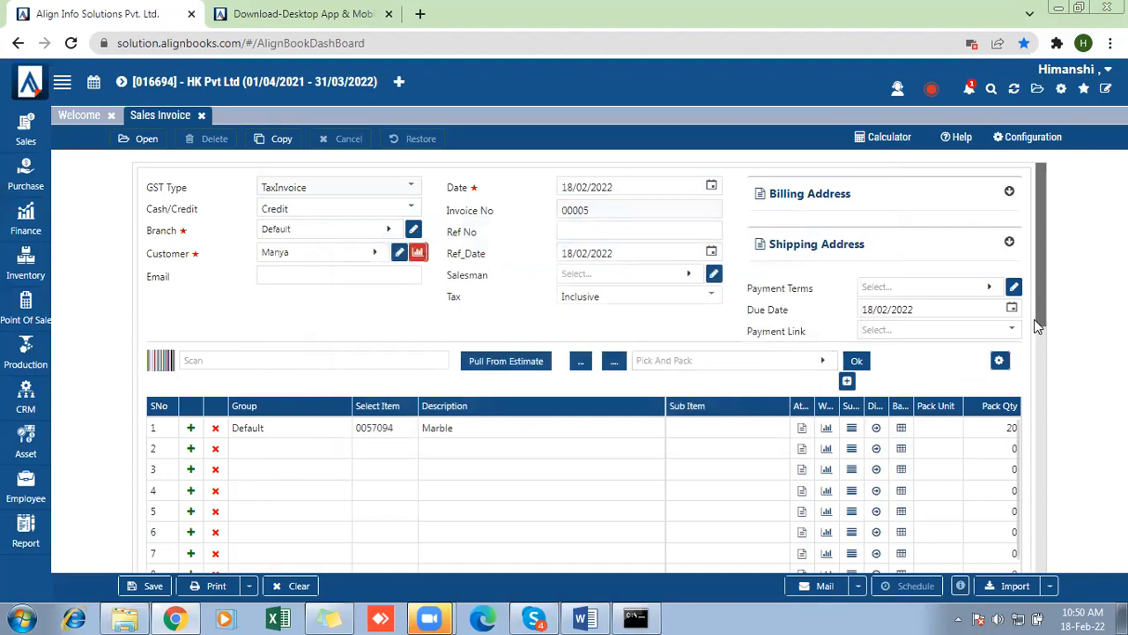
- Set the Marble row's rate to 100 and try to save the sales invoice
scroll(1041, 347, "down", 3)
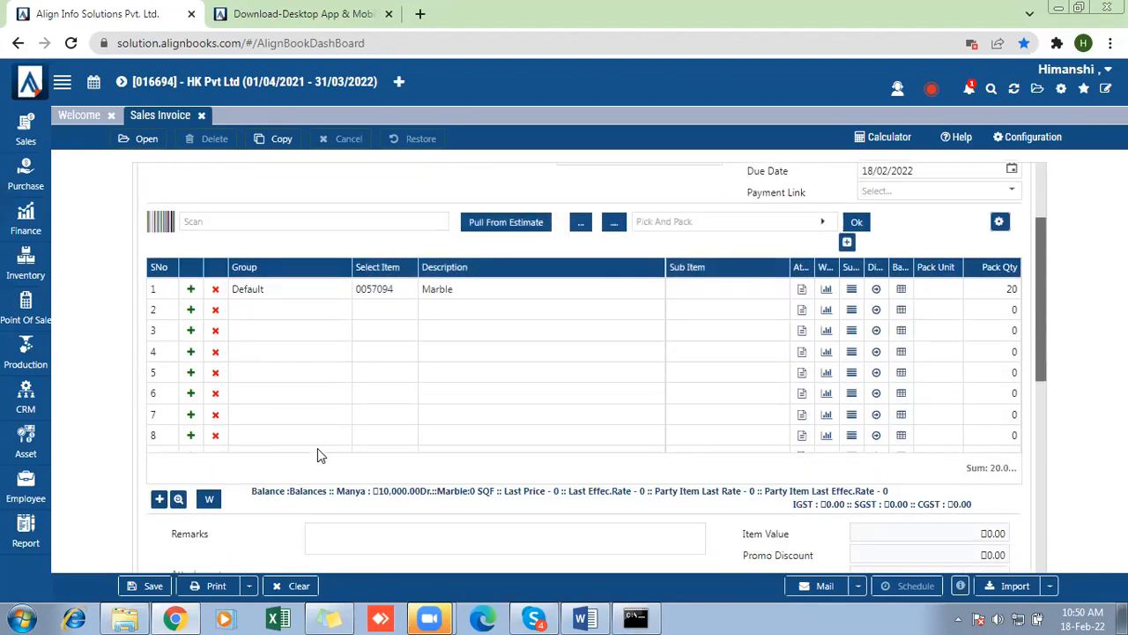
left_click_drag(315, 448, 419, 453)
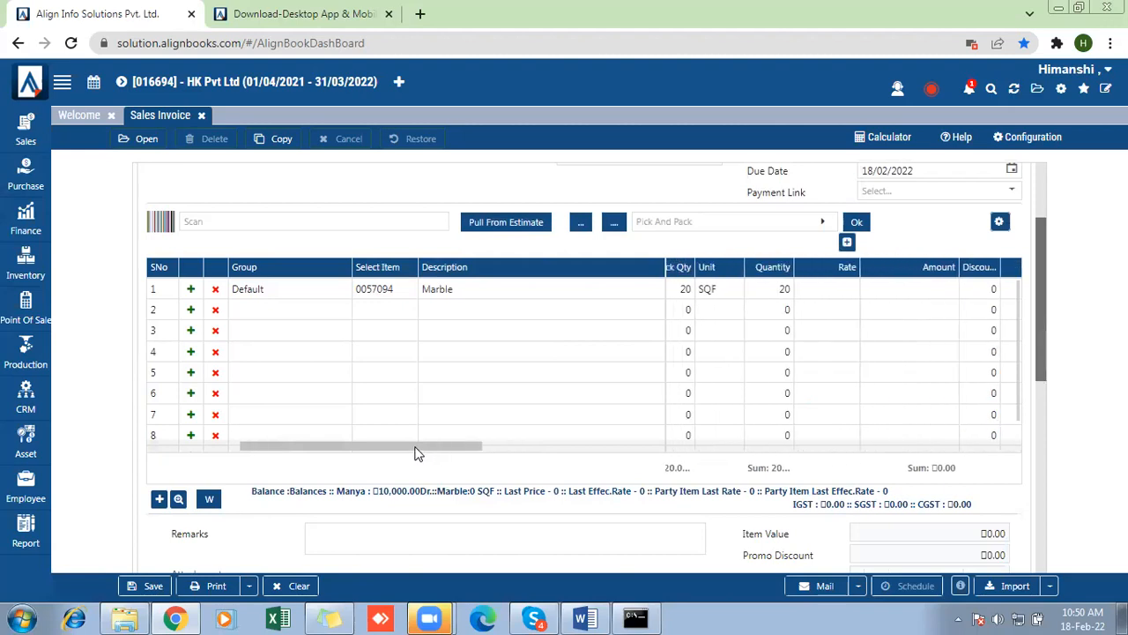
left_click(805, 295)
type("100")
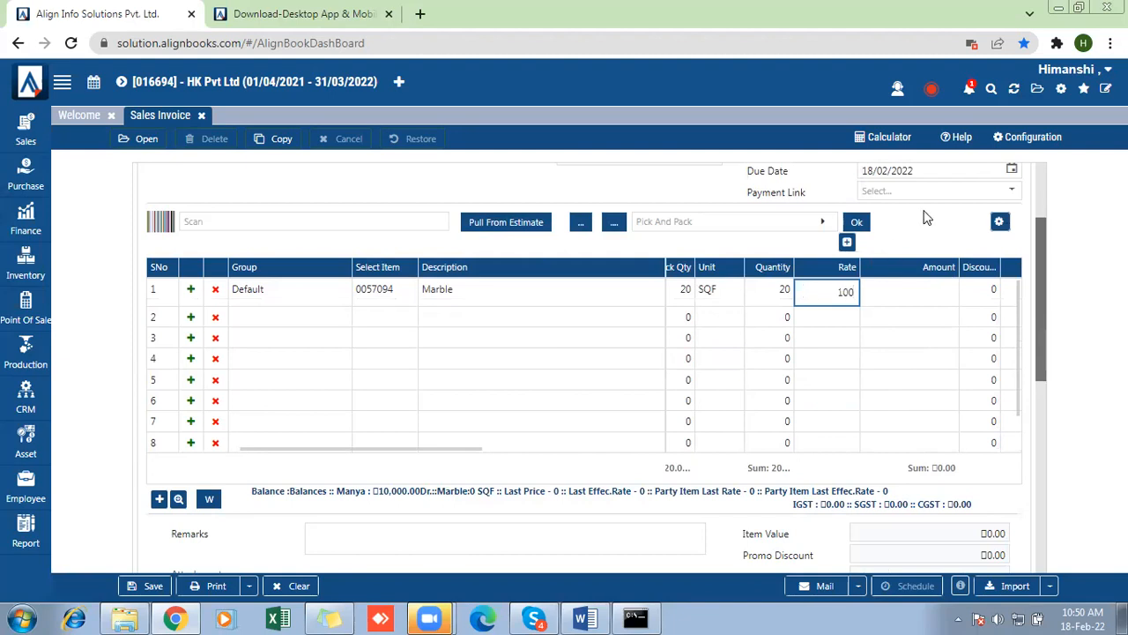
left_click_drag(1041, 242, 1050, 360)
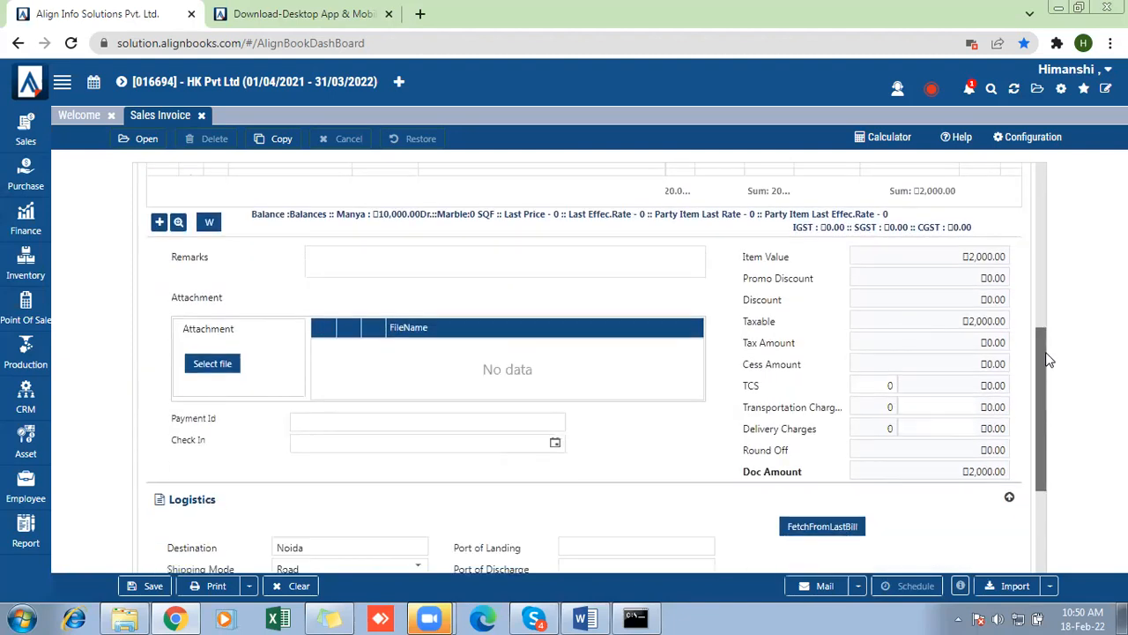
left_click(145, 591)
- Set the Marble row's tax code to TAX@18% and save the sales invoice
left_click_drag(1049, 363, 1047, 277)
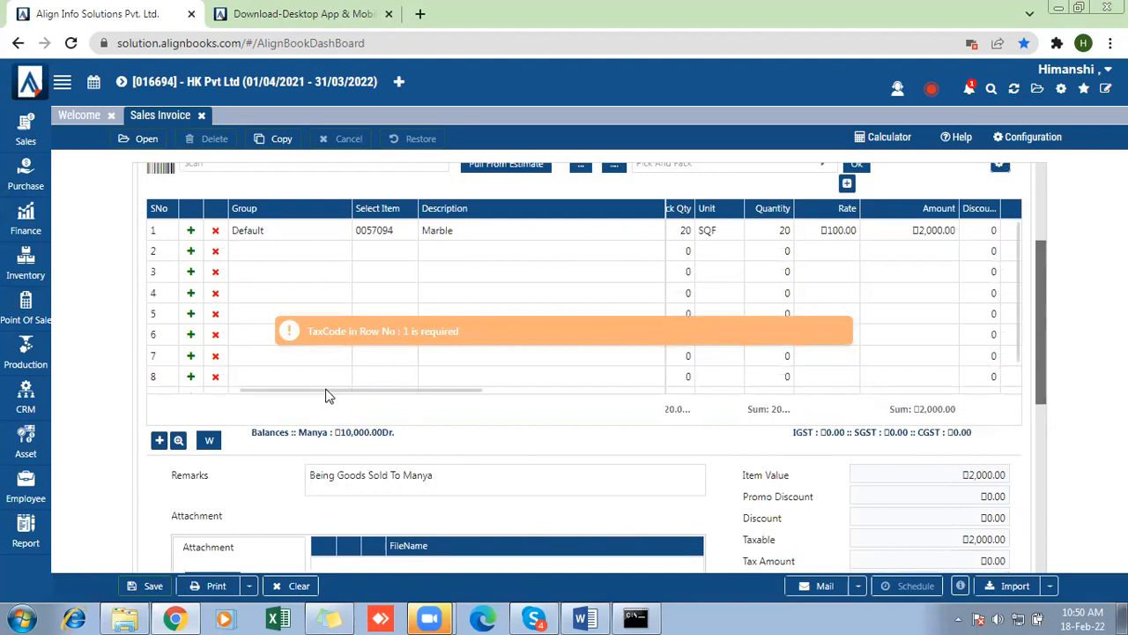
left_click_drag(327, 394, 468, 407)
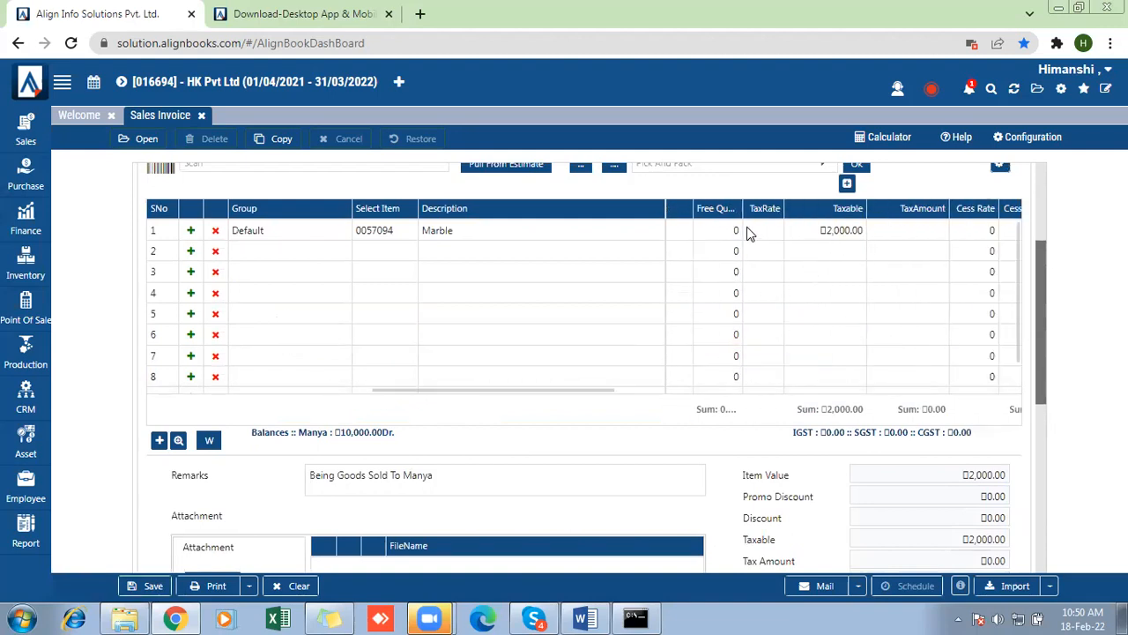
left_click_drag(536, 396, 459, 399)
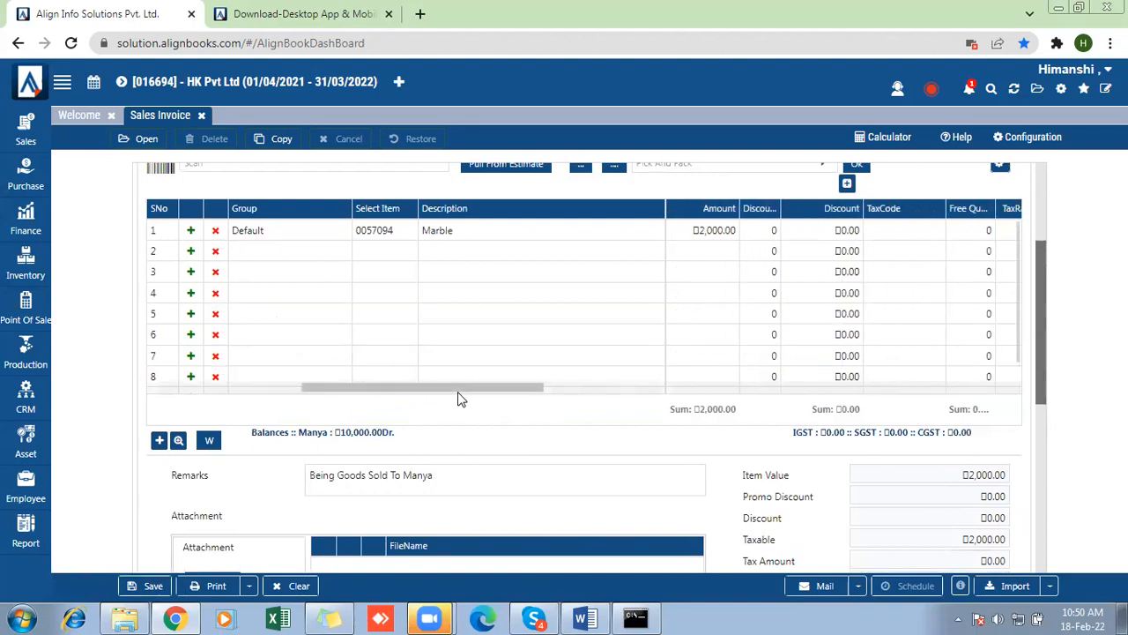
left_click(884, 233)
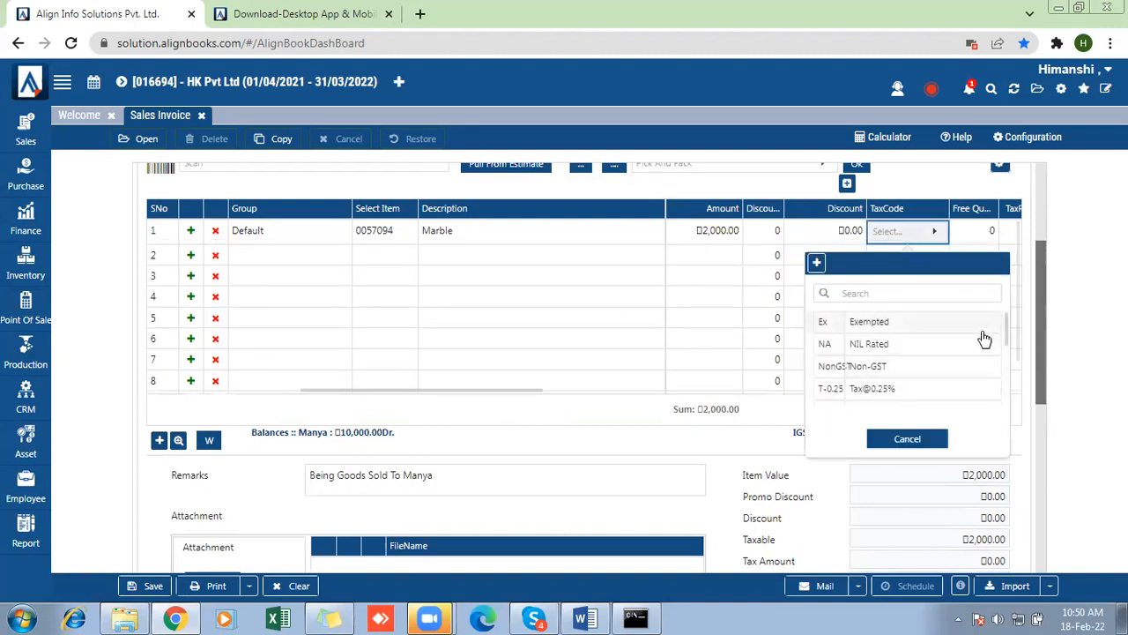
left_click_drag(1005, 328, 1004, 364)
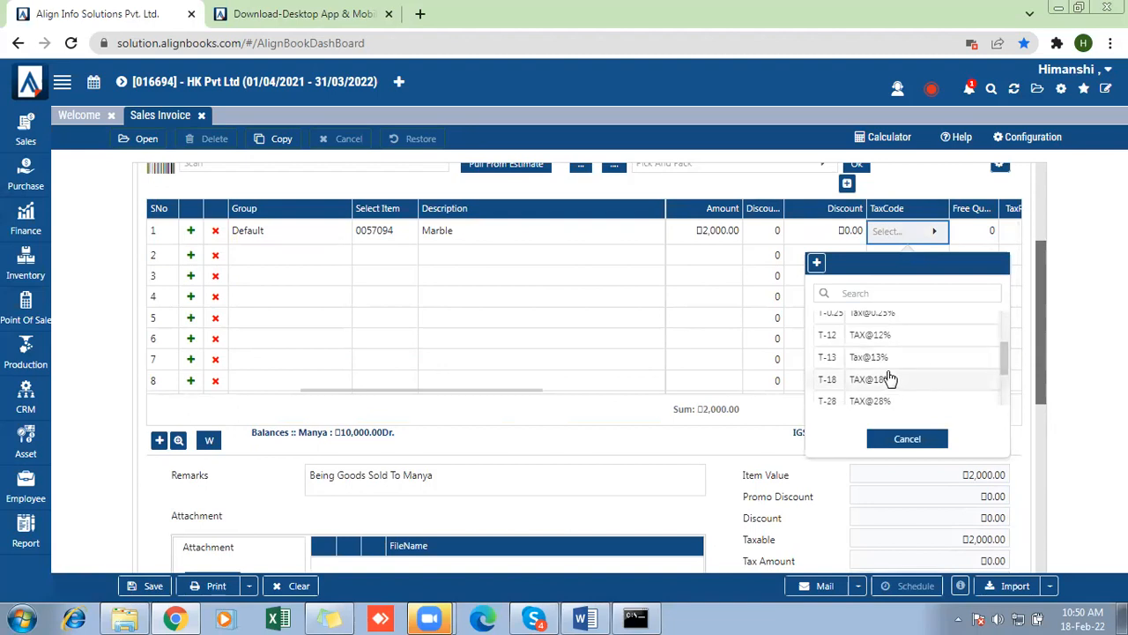
left_click(888, 379)
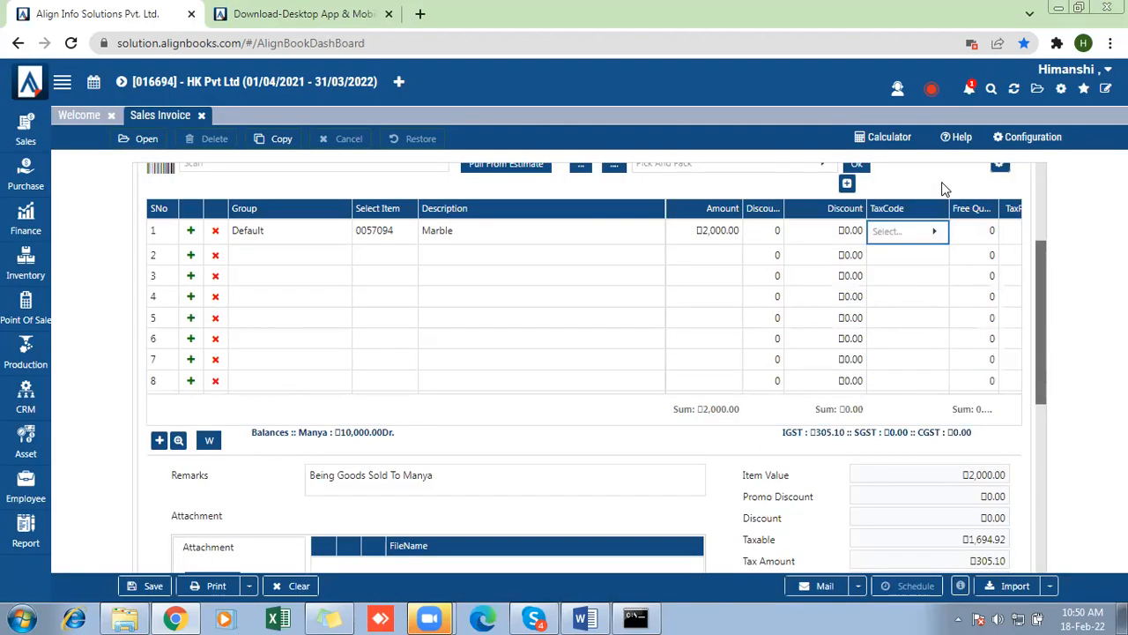
left_click(946, 189)
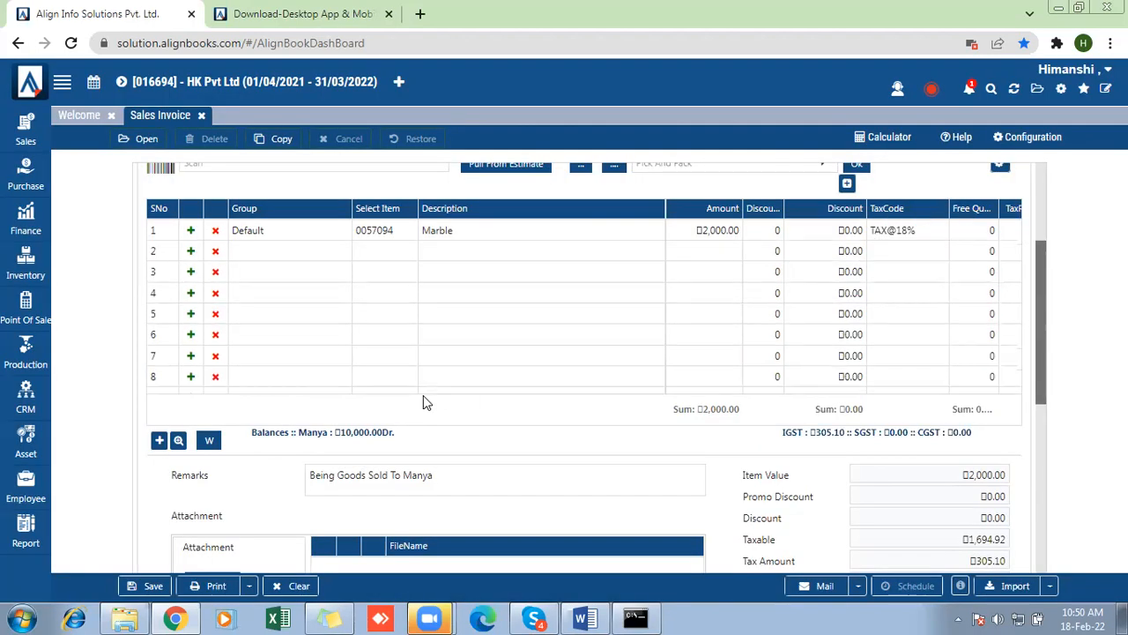
left_click(154, 586)
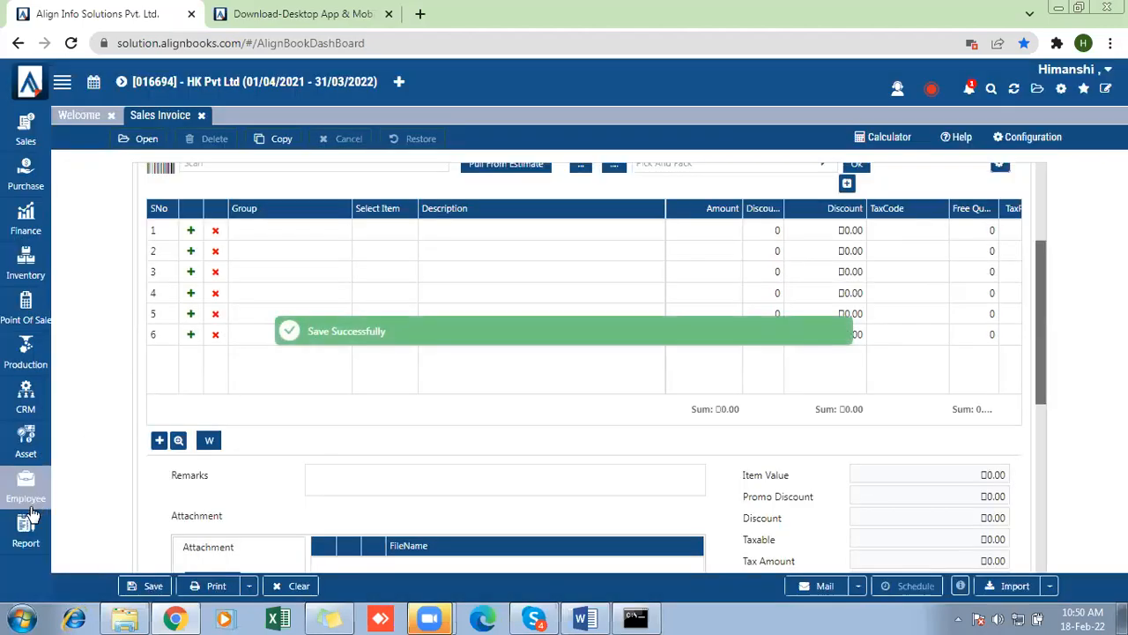
- Open the extended list of all reports and look through the Sales Report group under Customer/Sales for a dimension report
left_click(26, 527)
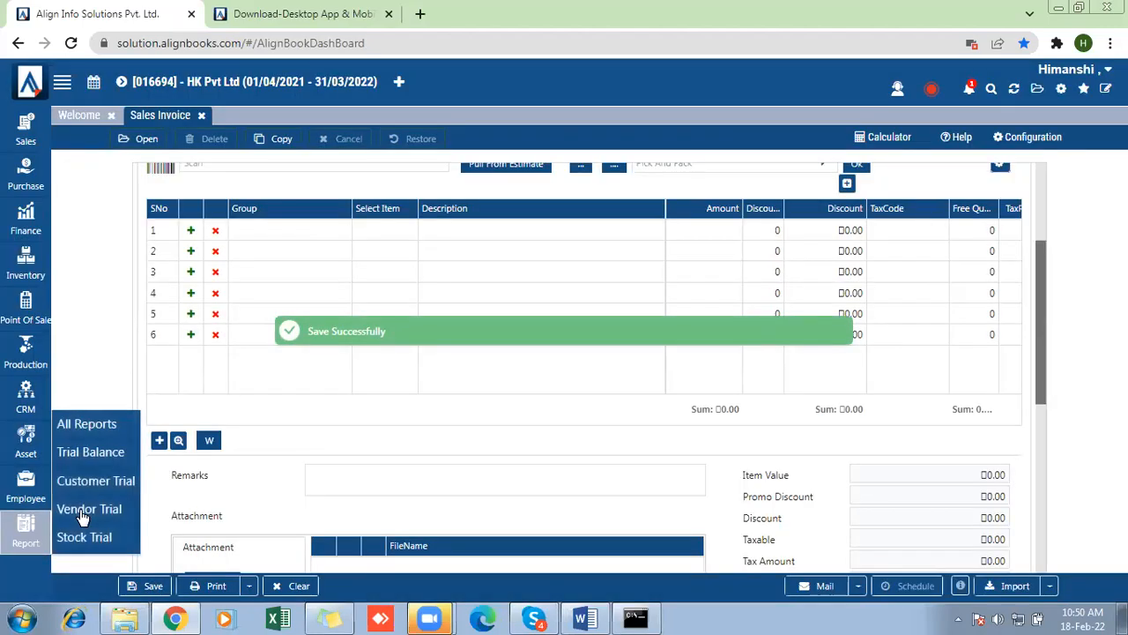
left_click(86, 424)
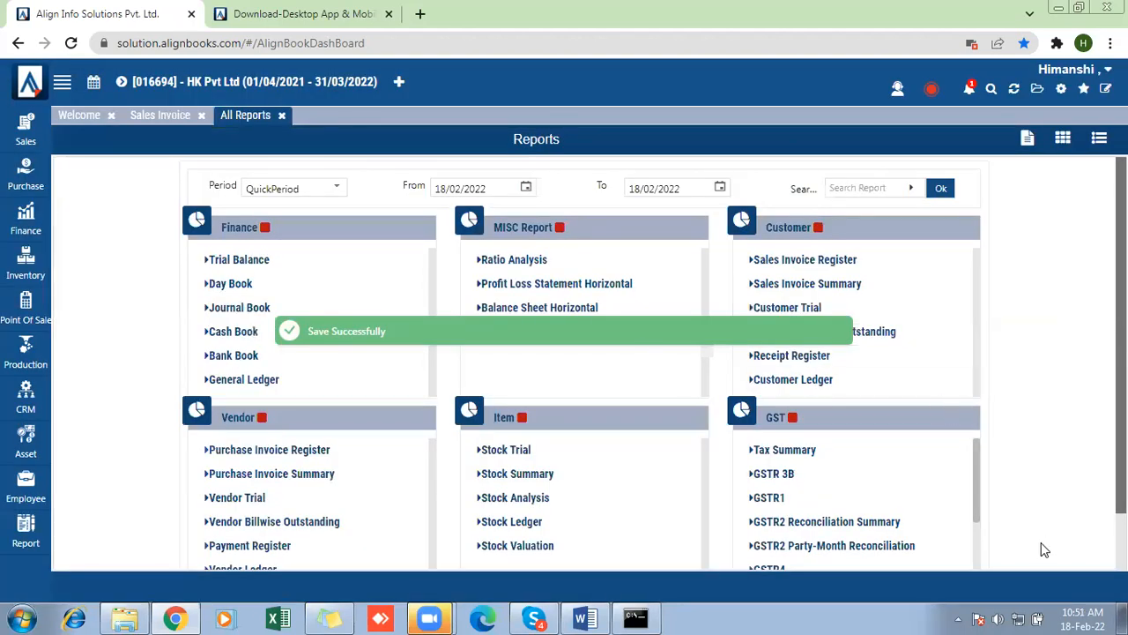
scroll(655, 363, "down", 1)
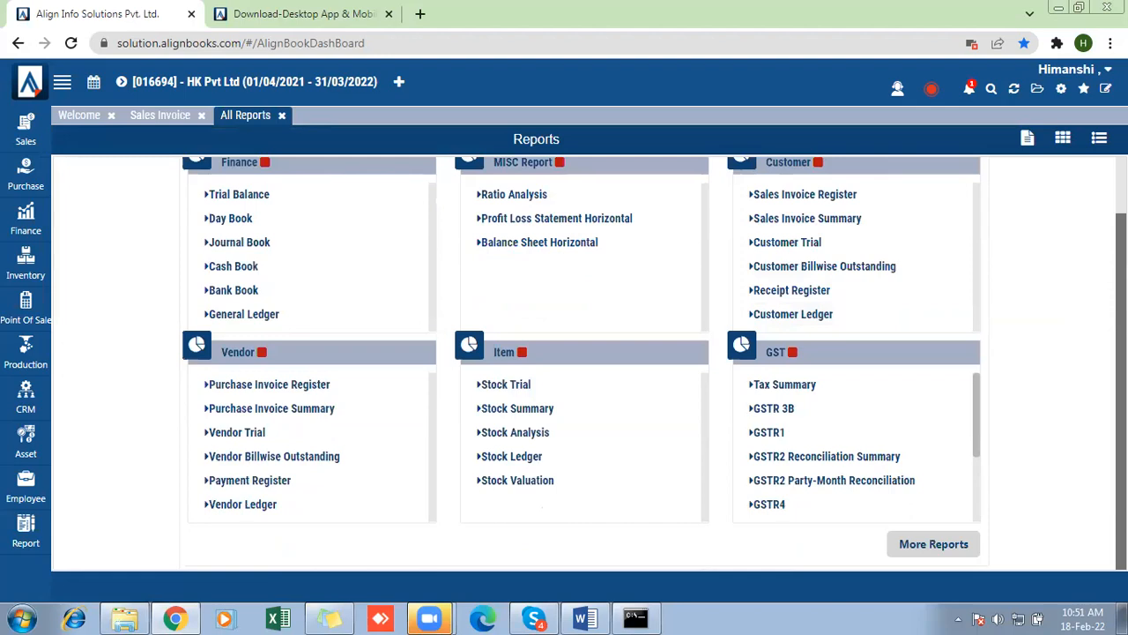
left_click(951, 546)
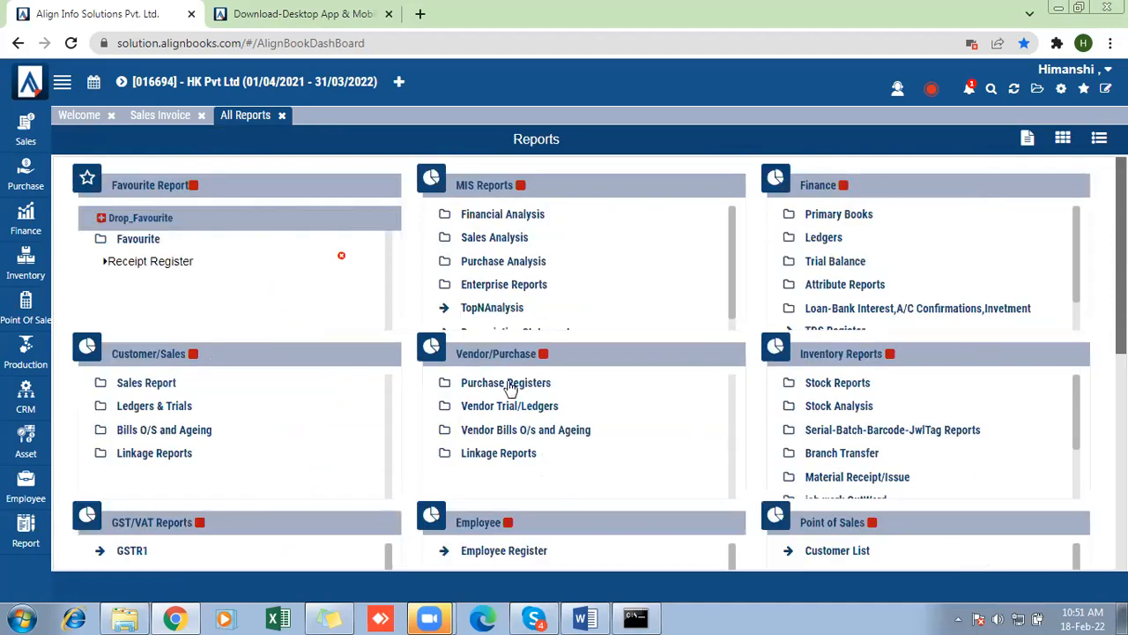
left_click(141, 386)
scroll(139, 390, "down", 3)
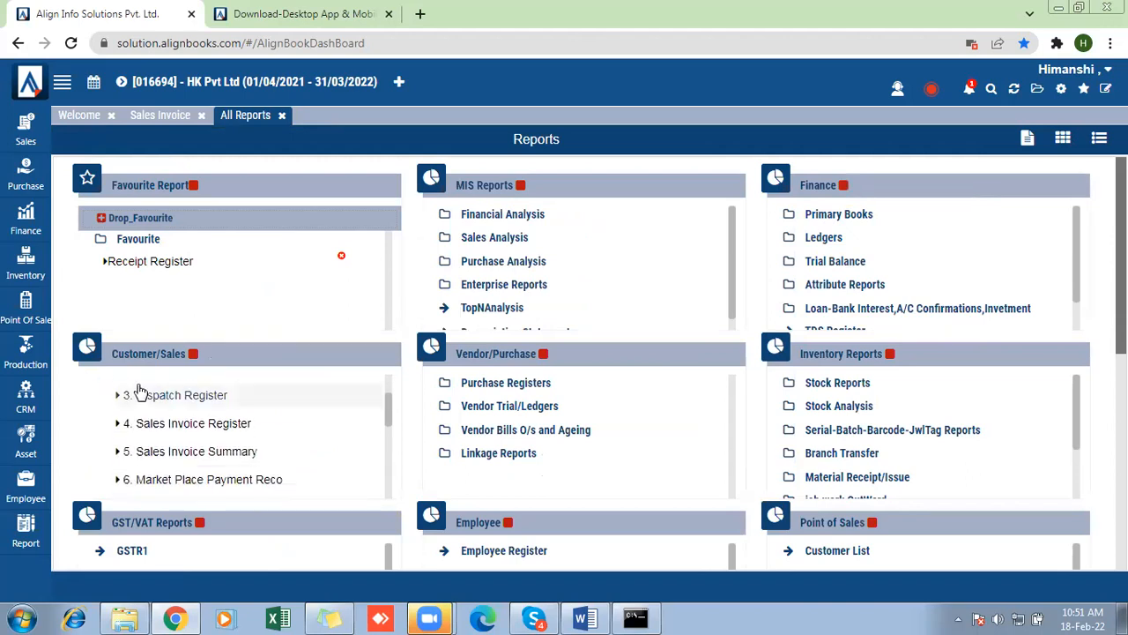
scroll(139, 391, "down", 5)
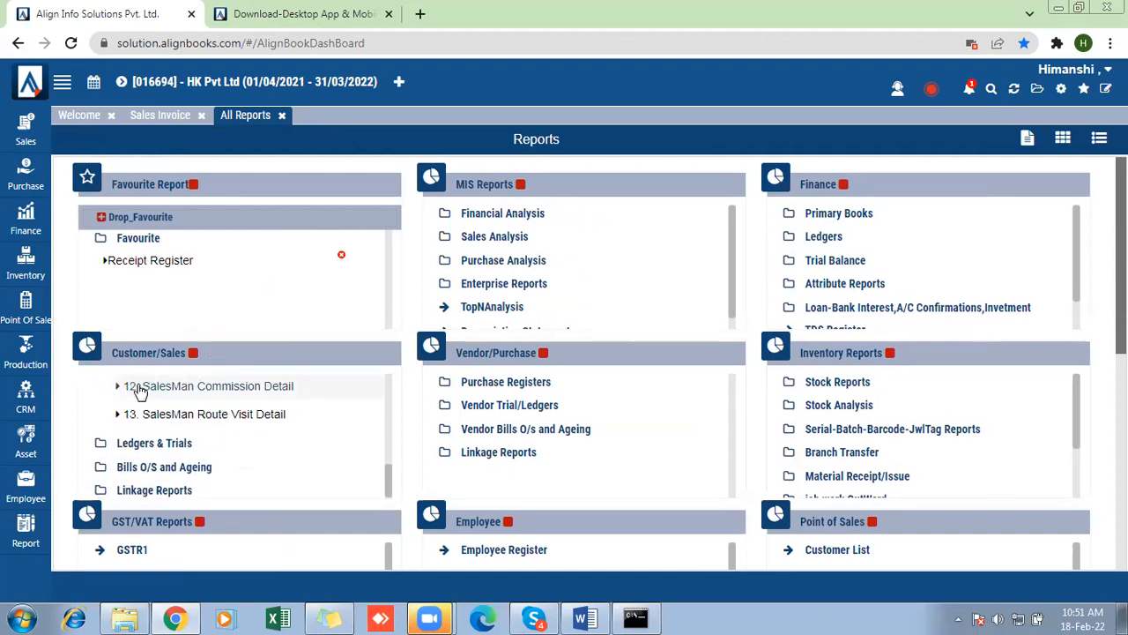
scroll(139, 390, "up", 6)
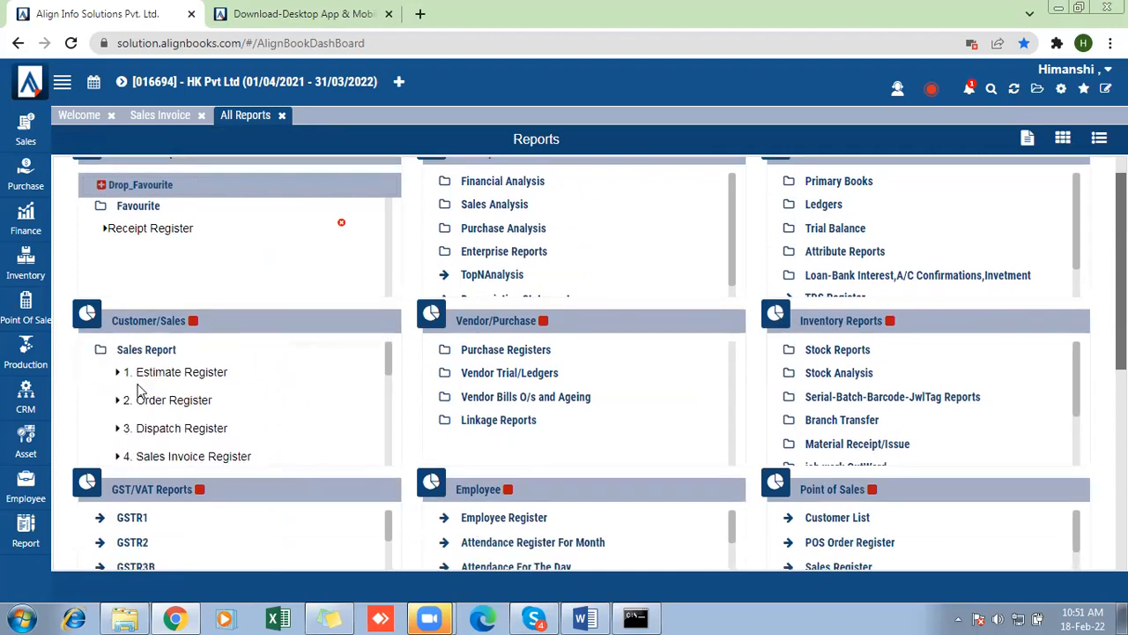
scroll(139, 390, "up", 1)
scroll(139, 390, "down", 6)
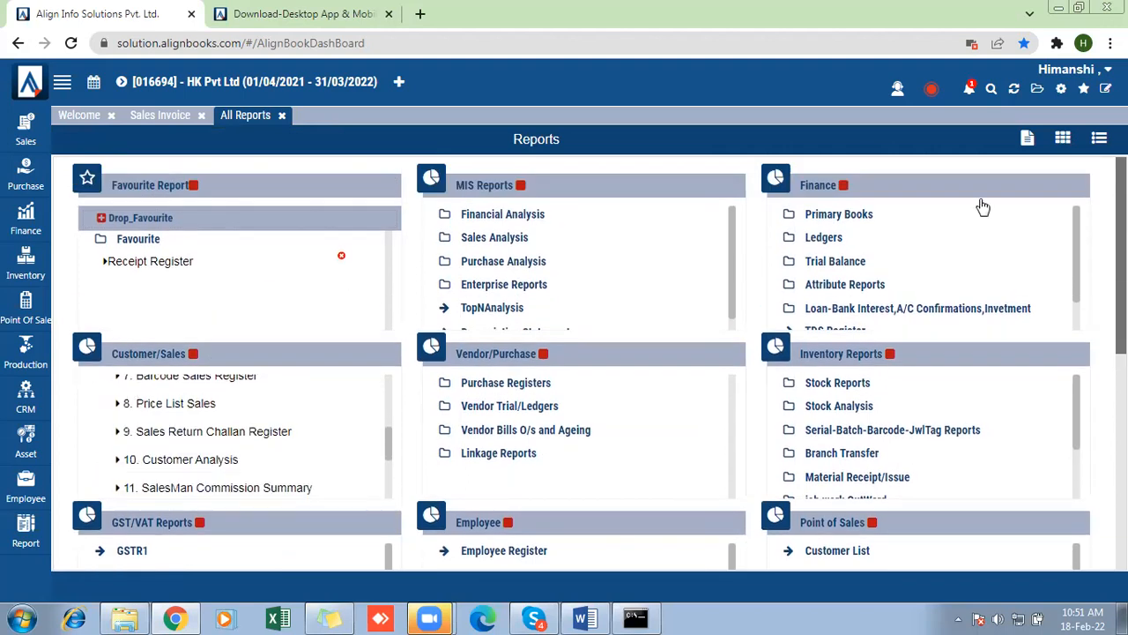
- Sign out of the account, sign back in with the prefilled credentials and dismiss the KYC form
left_click(1083, 77)
left_click(1078, 240)
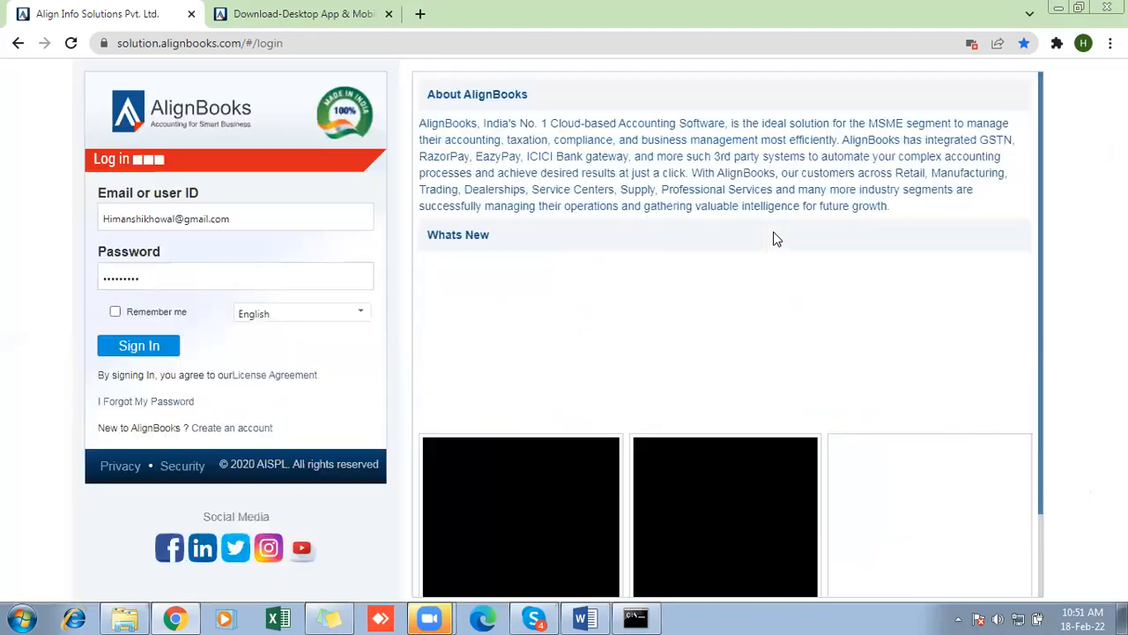
left_click(156, 346)
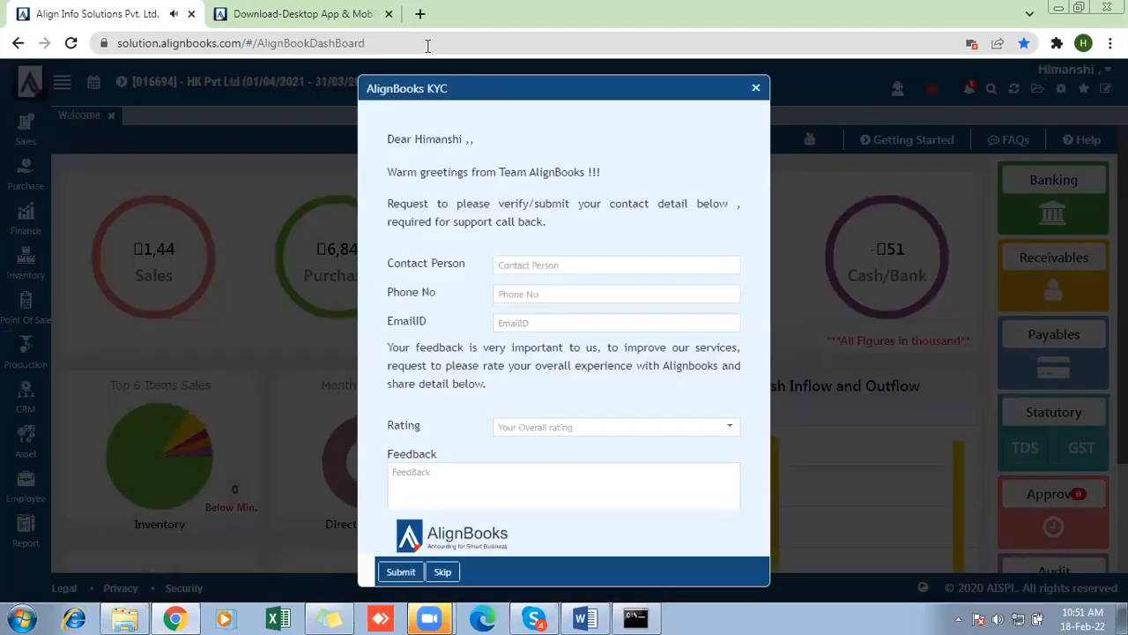
left_click(756, 90)
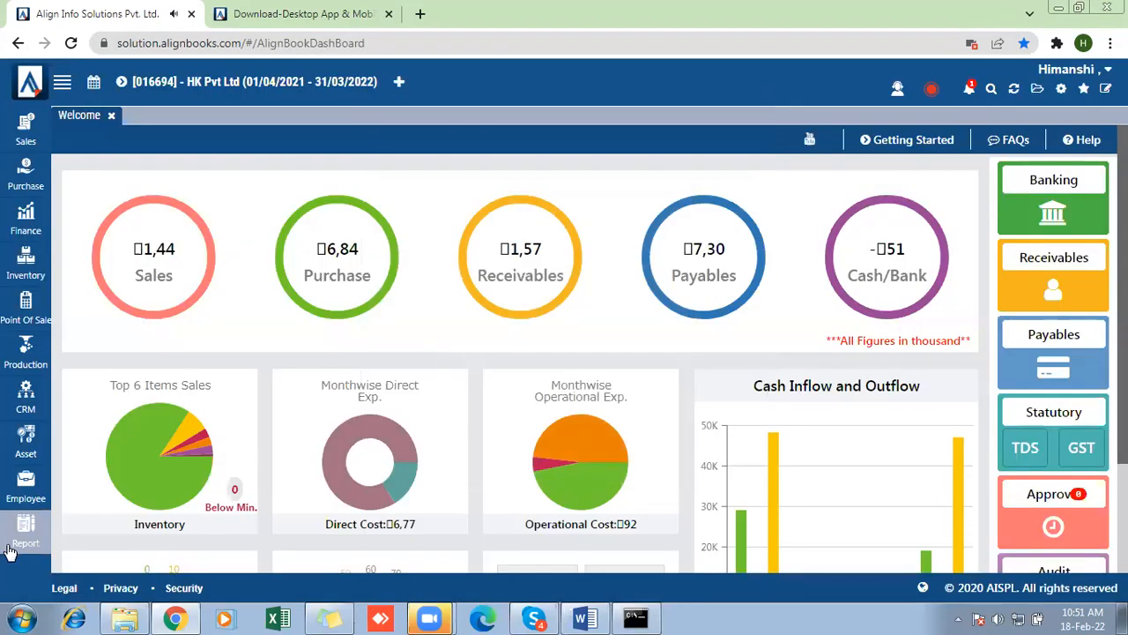
- Open the Sales Register with Dimension report from the Customer/Sales group of the extended report list
mouse_move(26, 529)
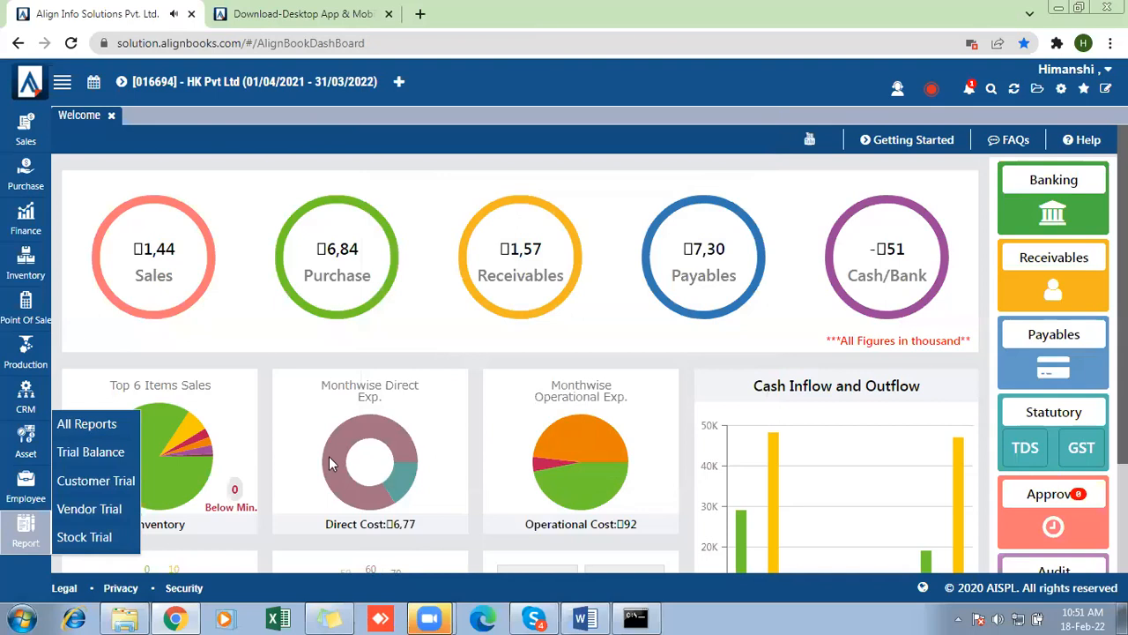
left_click(87, 424)
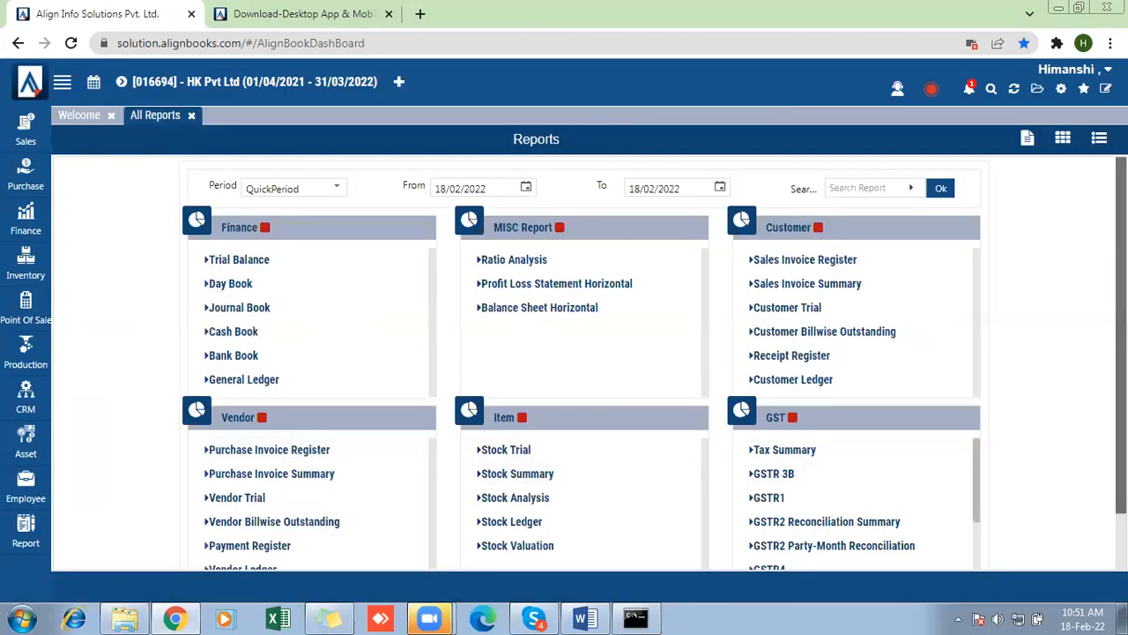
scroll(938, 543, "down", 2)
left_click(939, 546)
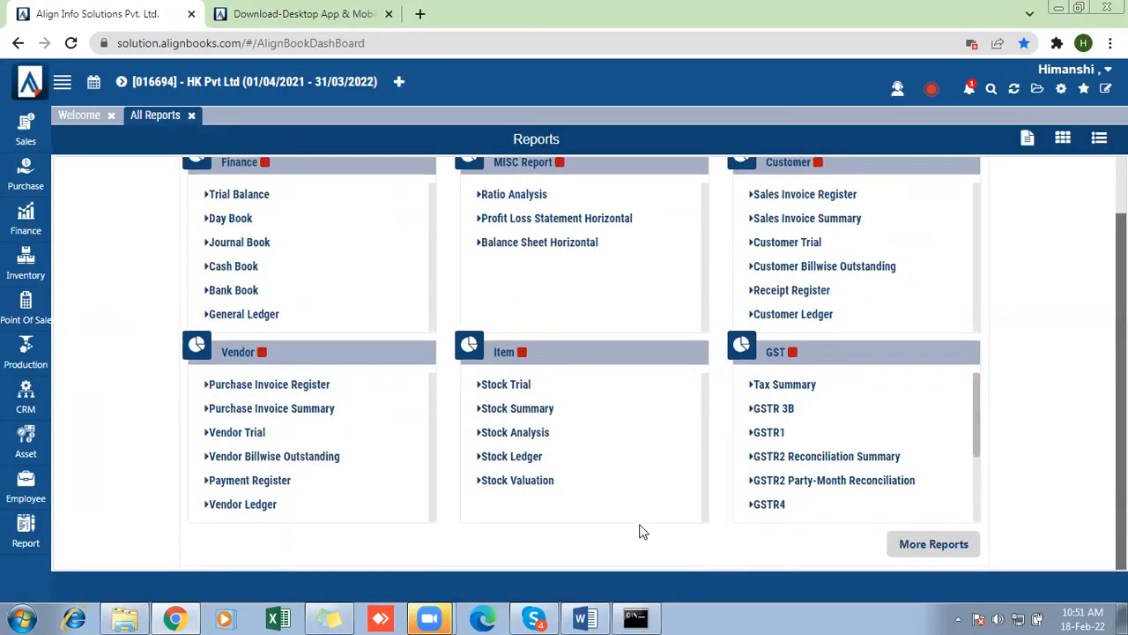
left_click(156, 383)
scroll(168, 385, "down", 3)
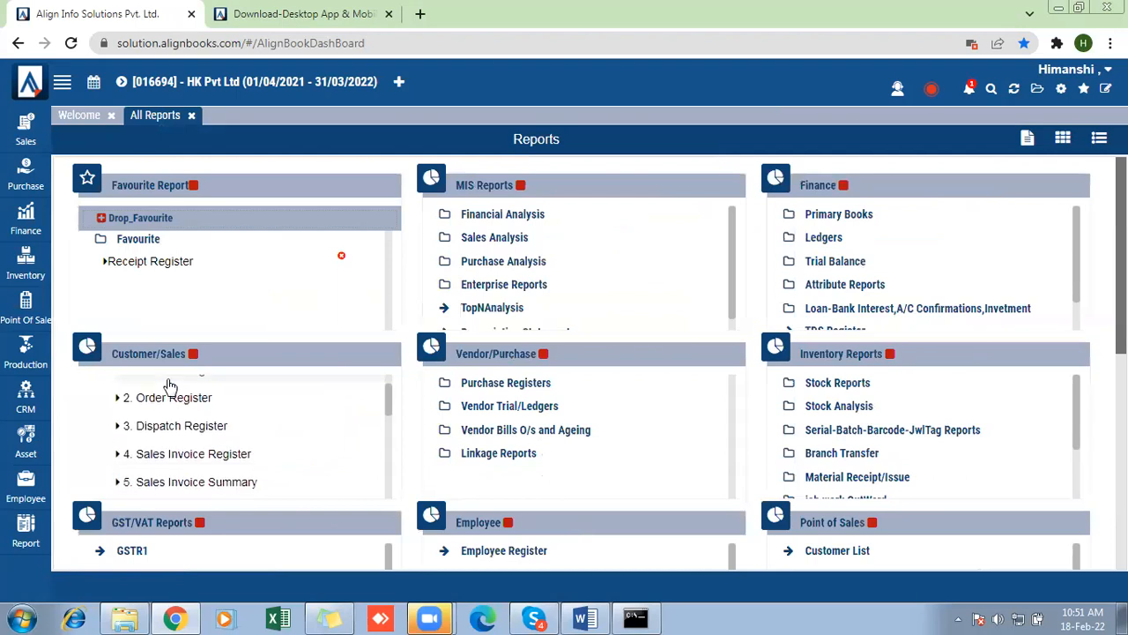
scroll(167, 388, "down", 2)
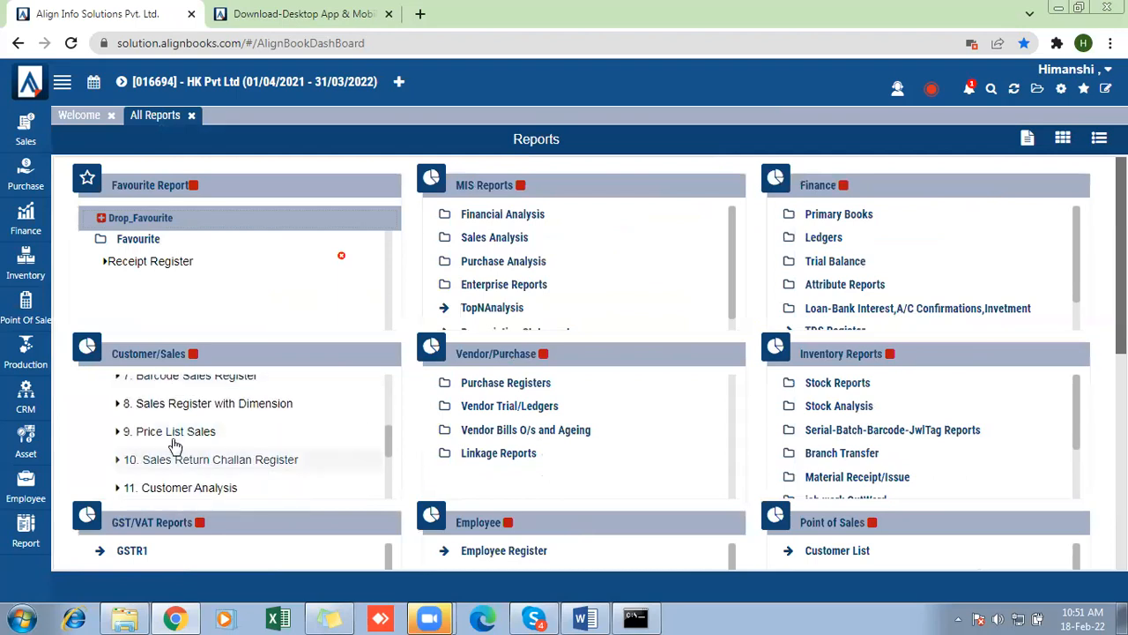
left_click(244, 408)
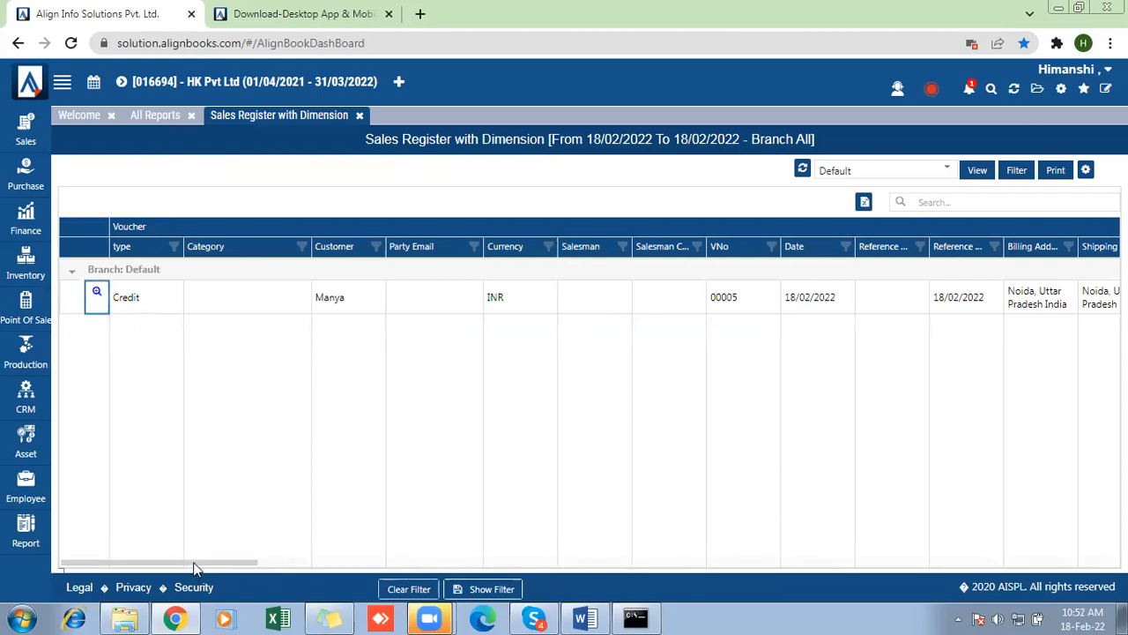
- Look through the sales register's item, tax and dimension detail columns, and return to its first columns
left_click_drag(256, 561, 723, 532)
left_click_drag(685, 565, 848, 565)
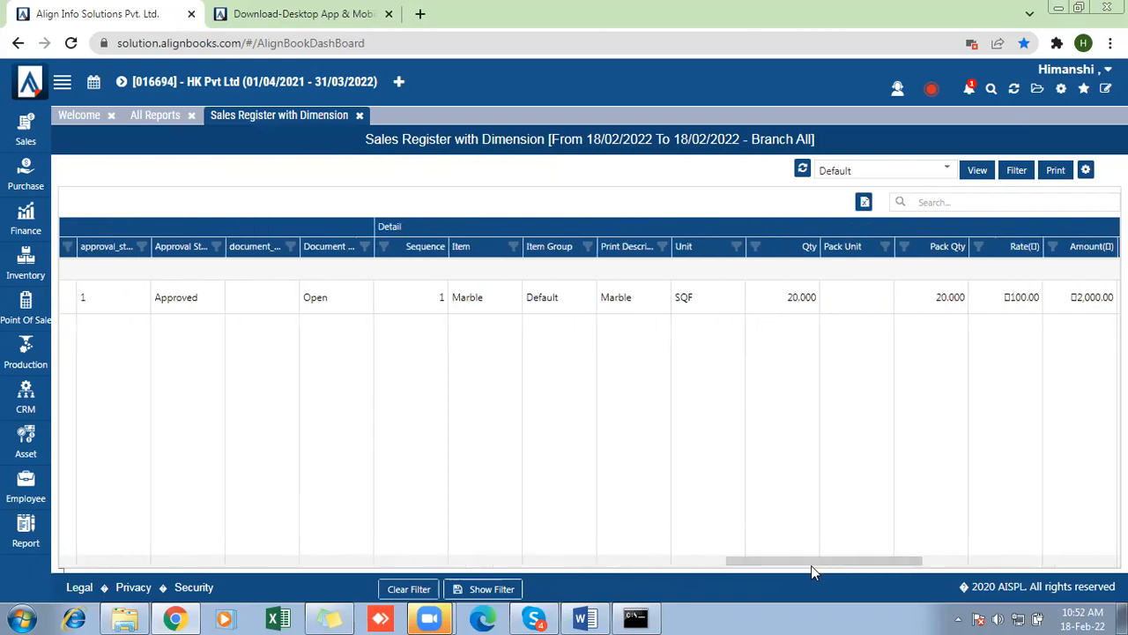
left_click_drag(811, 569, 1013, 554)
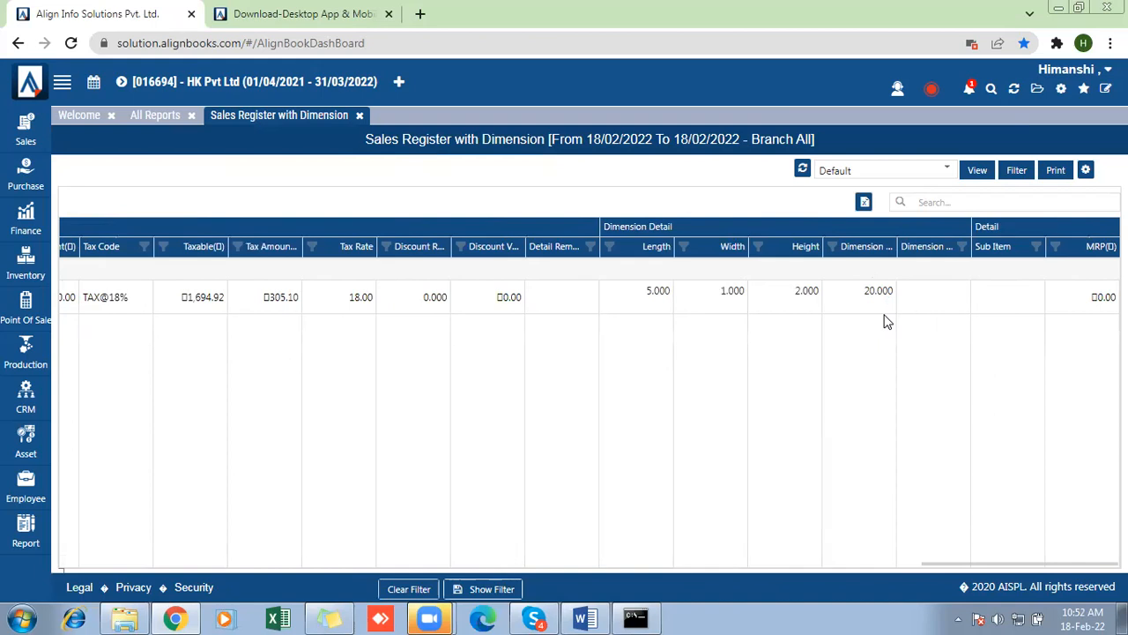
left_click_drag(959, 568, 295, 509)
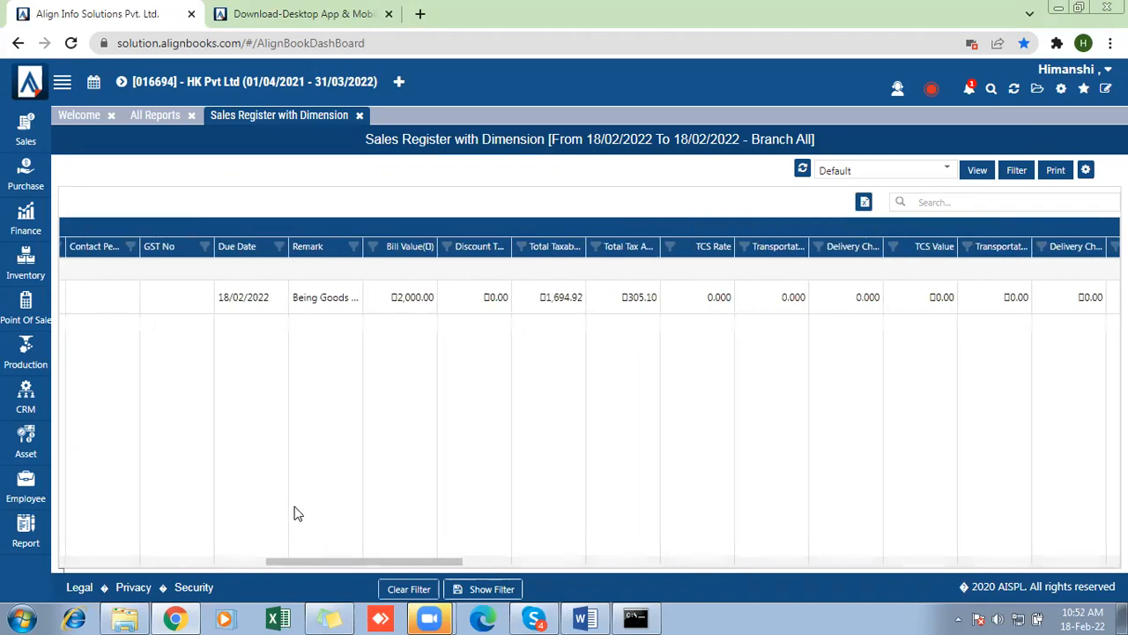
left_click_drag(298, 563, 70, 562)
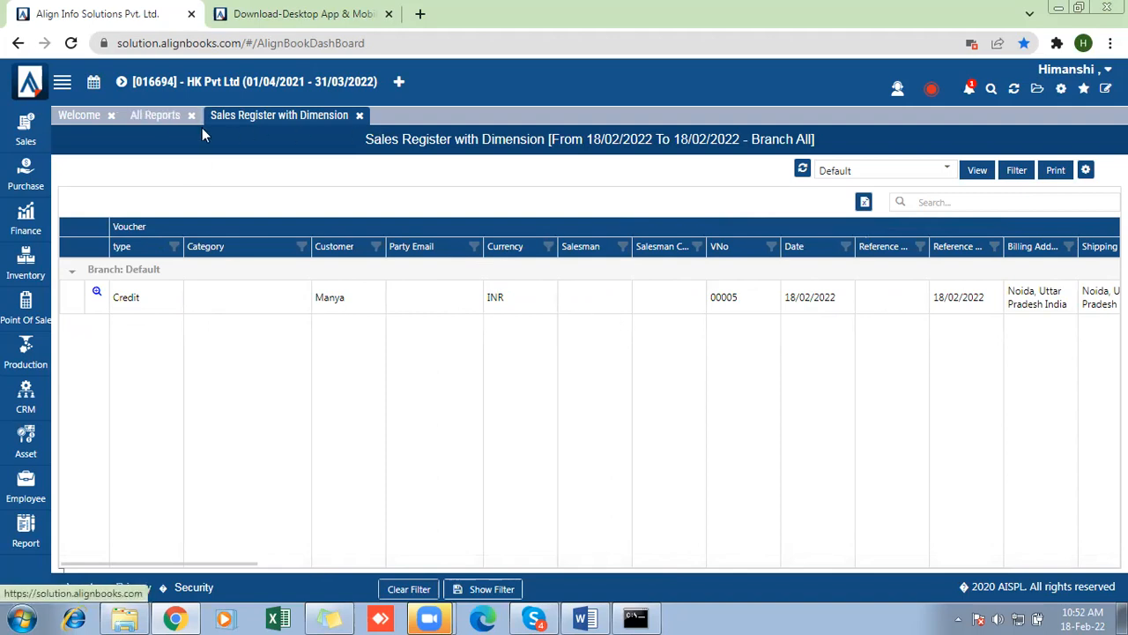
- Return to the report list and look through Purchase Registers under Vendor/Purchase for the dimension report
left_click(172, 123)
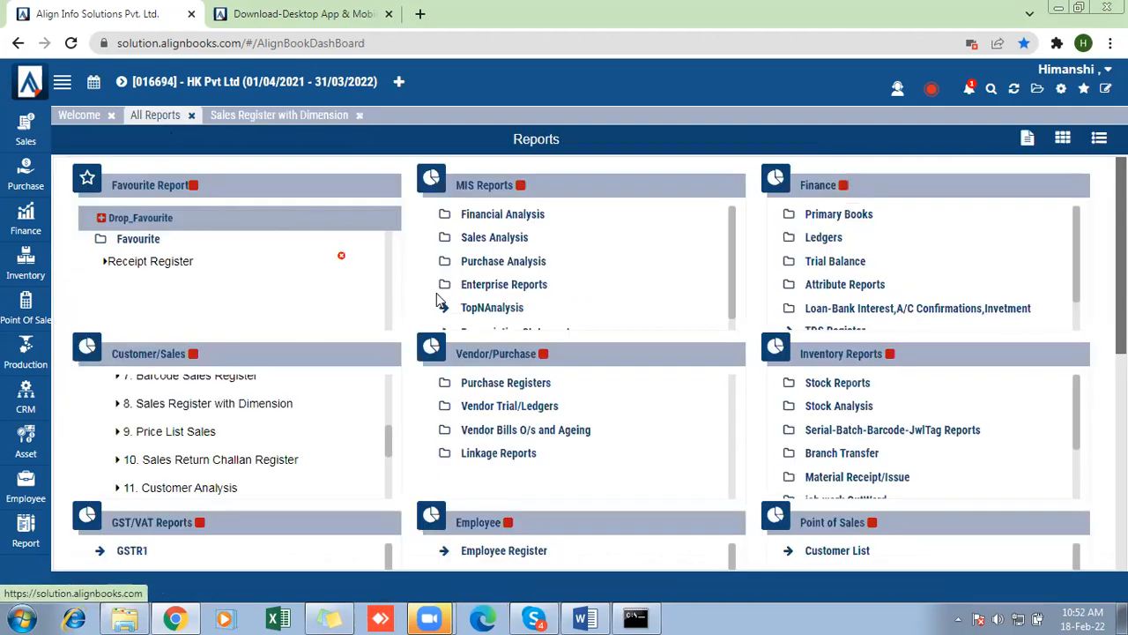
left_click(517, 390)
scroll(517, 390, "down", 3)
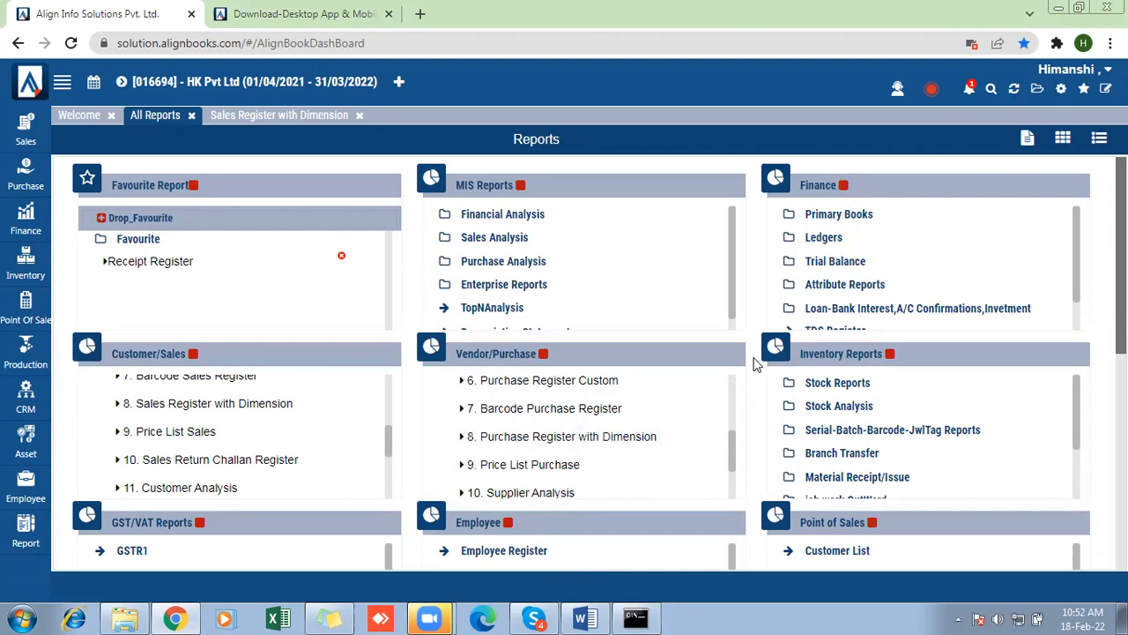
- Turn on Item Serial Number Tracking in the company's inventory setup, with SerialNo as the serial attribute
left_click(1061, 89)
left_click(603, 159)
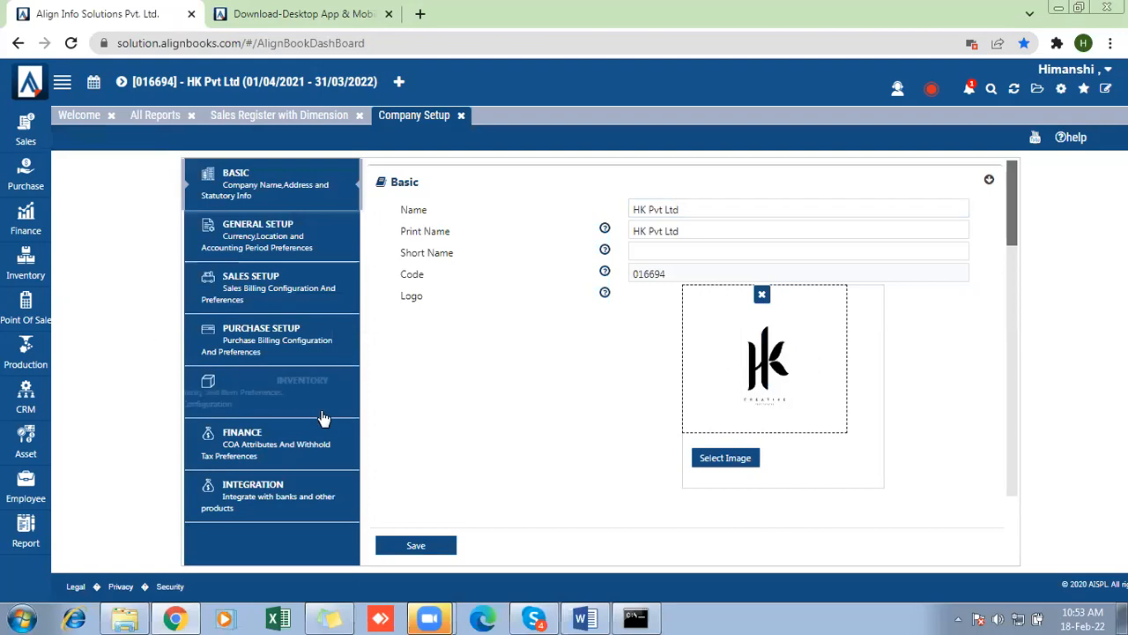
left_click(253, 391)
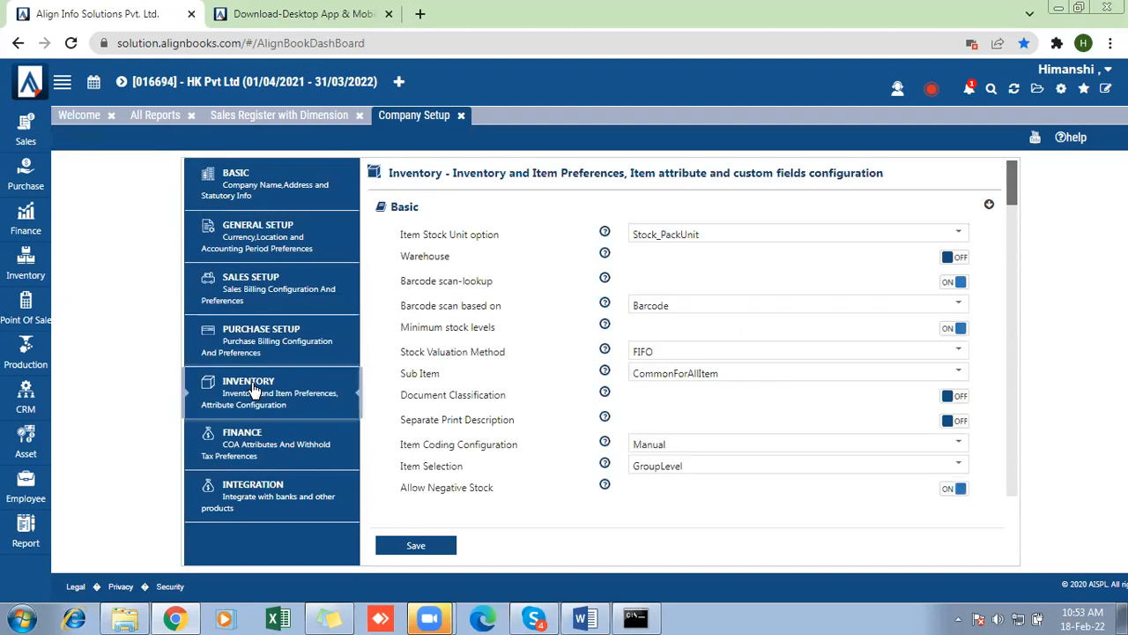
left_click_drag(1013, 183, 1027, 317)
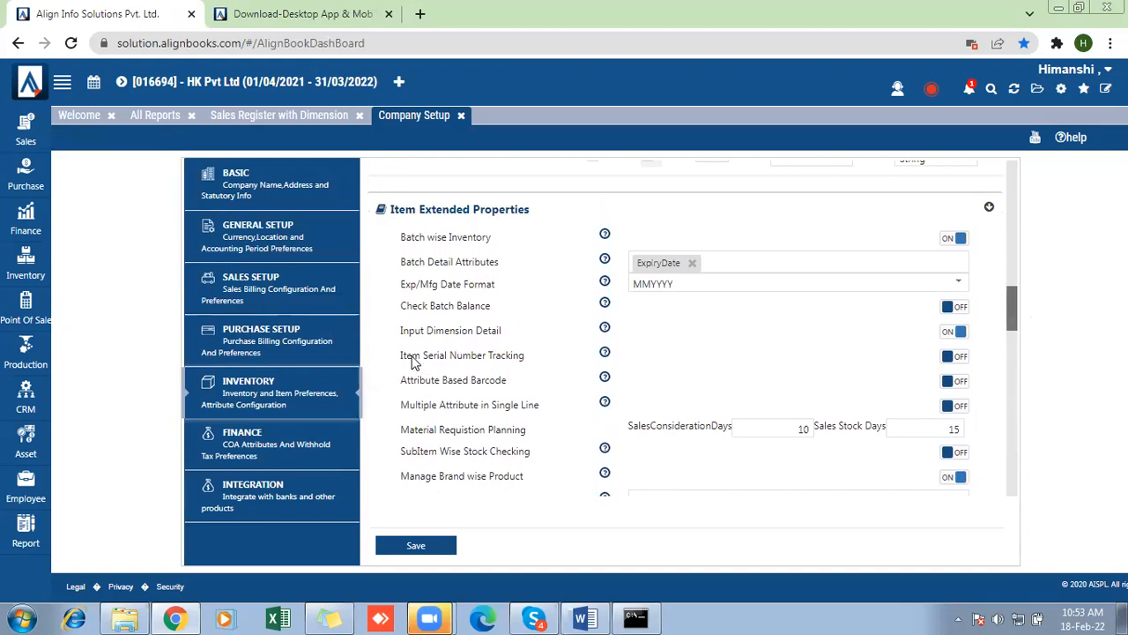
left_click_drag(398, 355, 547, 366)
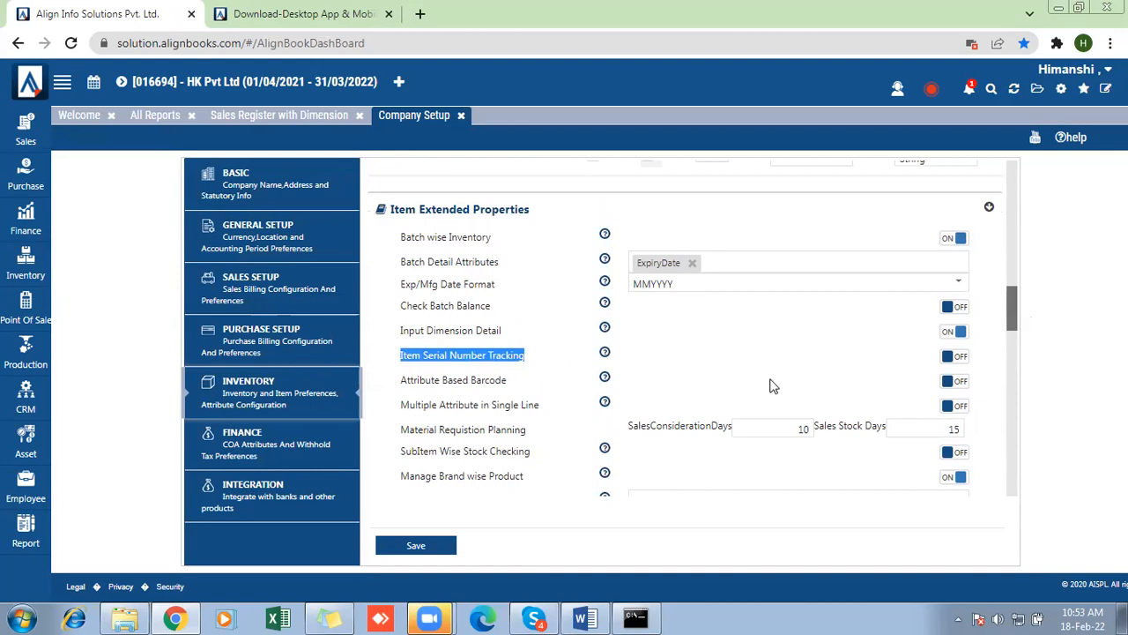
left_click(947, 360)
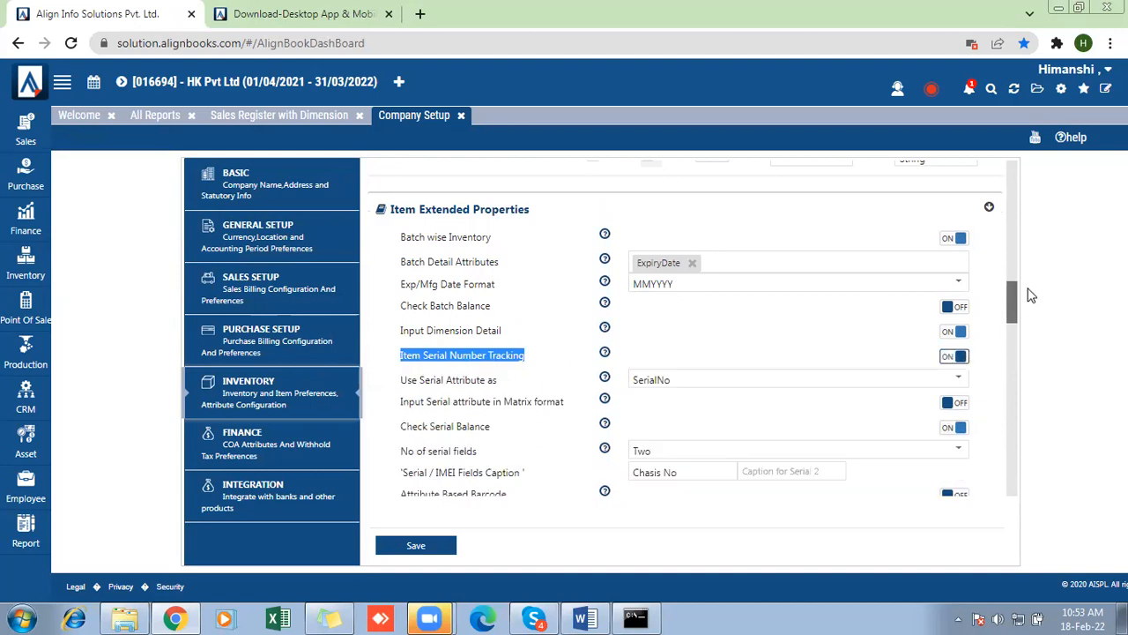
scroll(1013, 292, "down", 1)
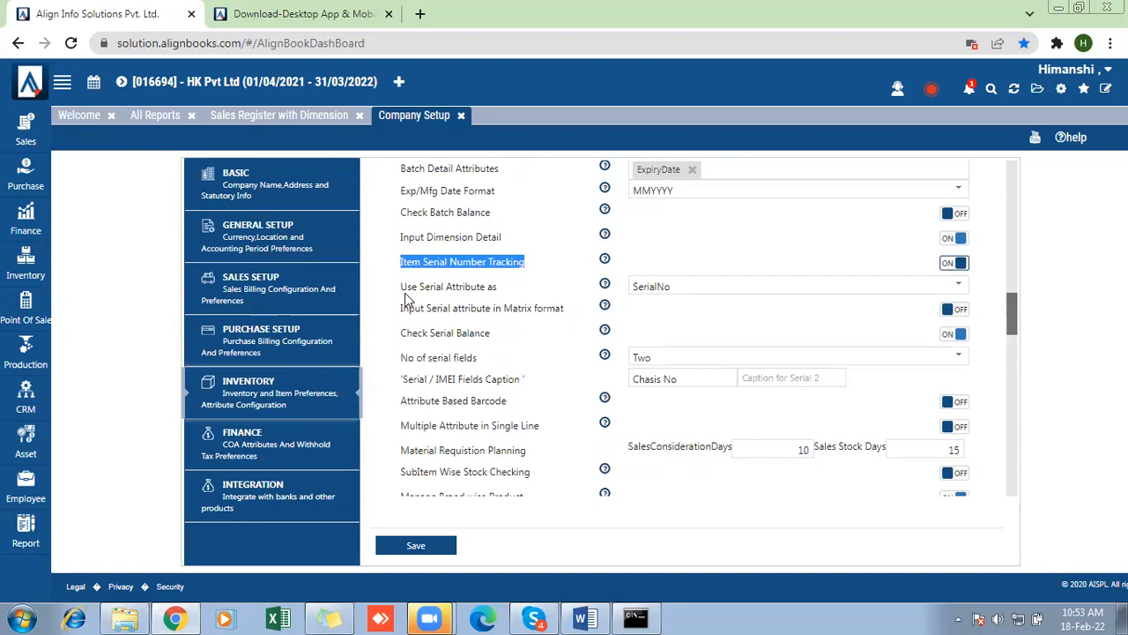
left_click(652, 290)
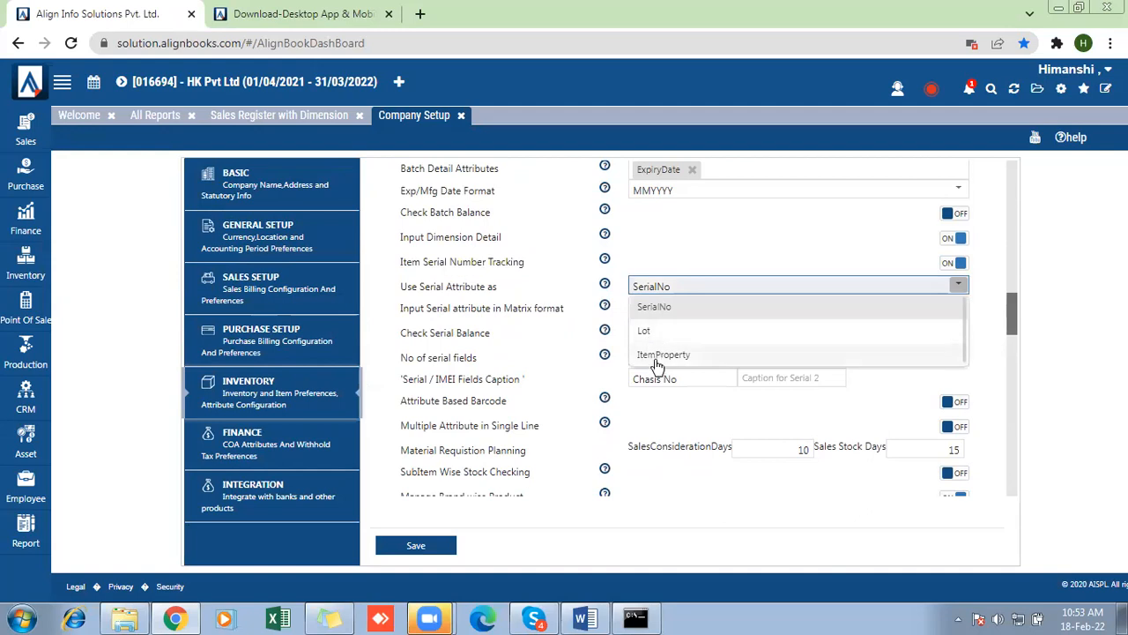
left_click(655, 317)
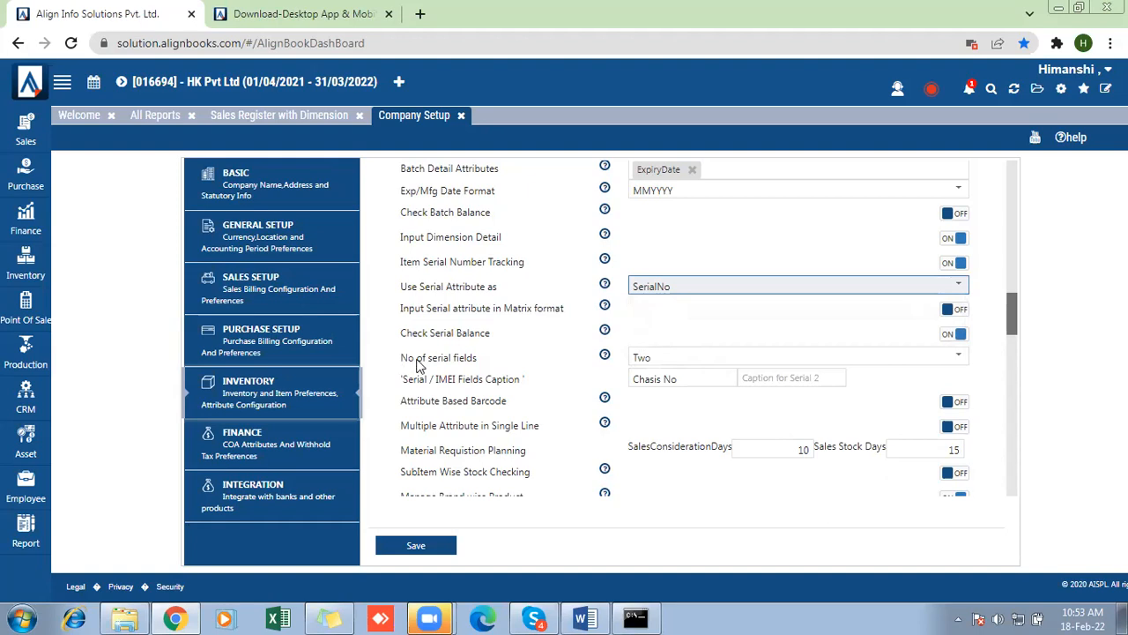
- Set the serial field caption to IMEI and the number of serial fields to One, and save the company setup
left_click_drag(418, 361, 432, 360)
triple_click(695, 376)
key("BackSpace")
type("IMEI")
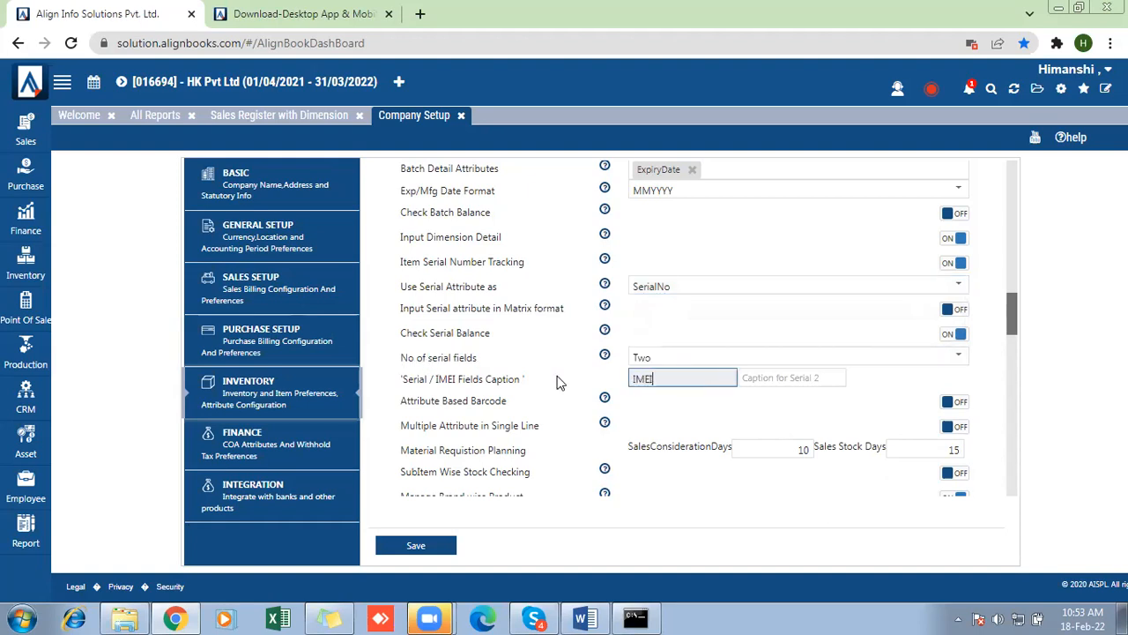
left_click(641, 357)
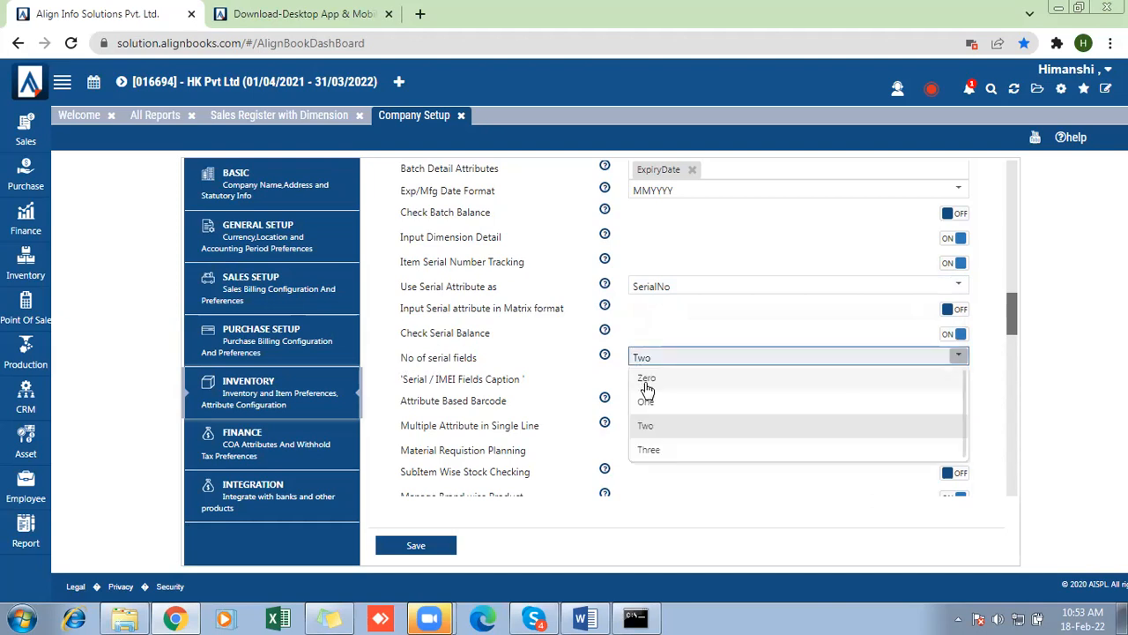
left_click(647, 402)
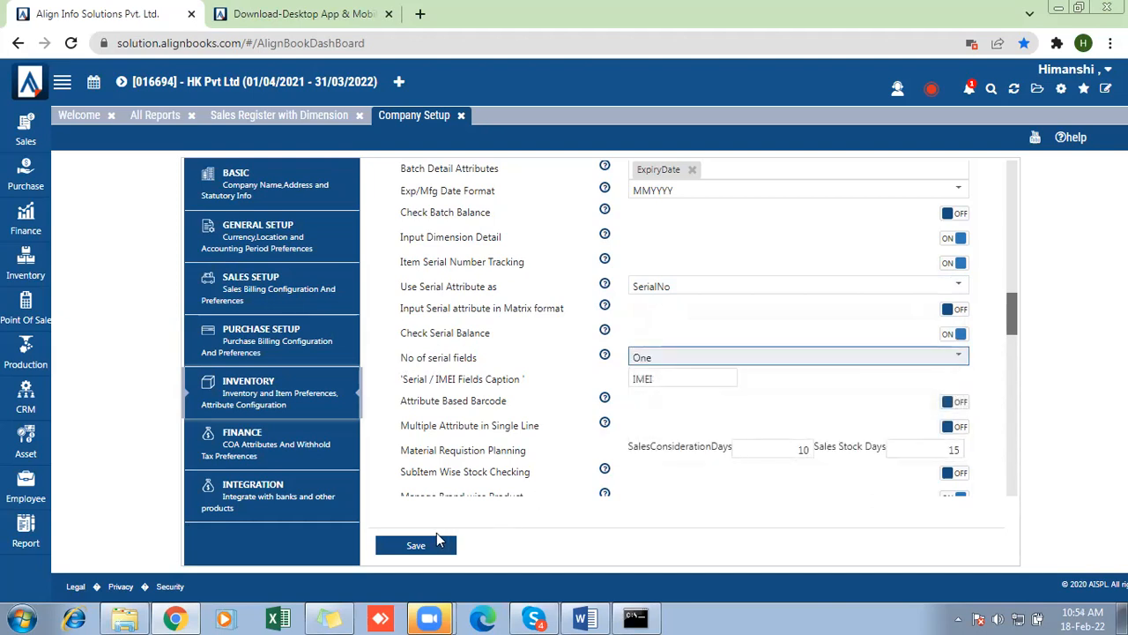
left_click(412, 546)
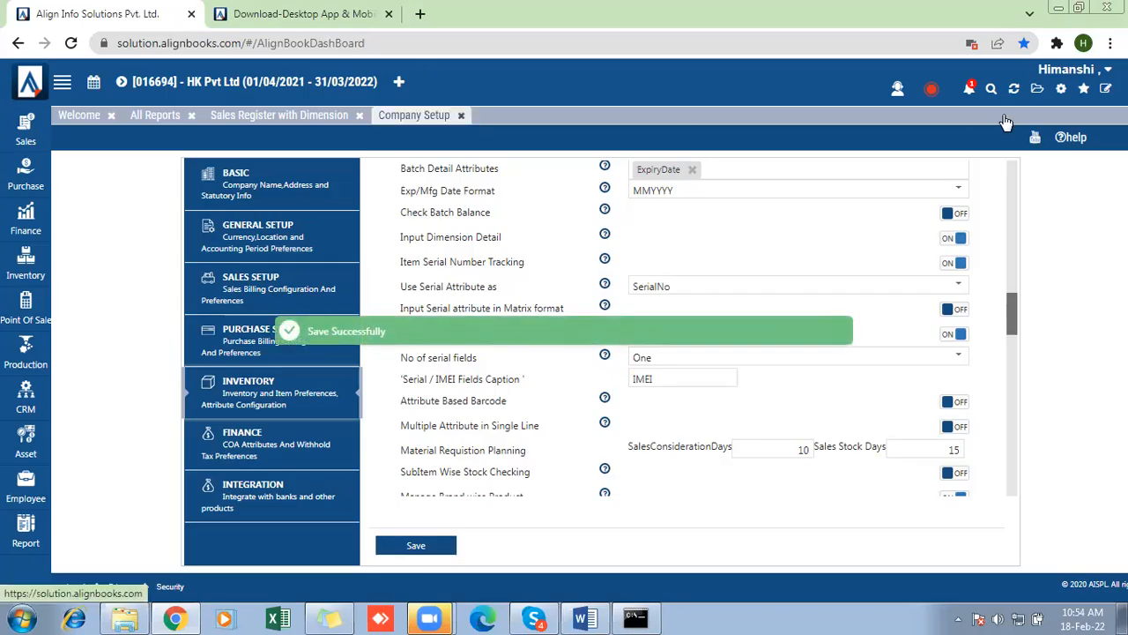
- Close the company setup, sign out and back in with the prefilled credentials, and dismiss the KYC form
left_click(462, 116)
left_click(1062, 89)
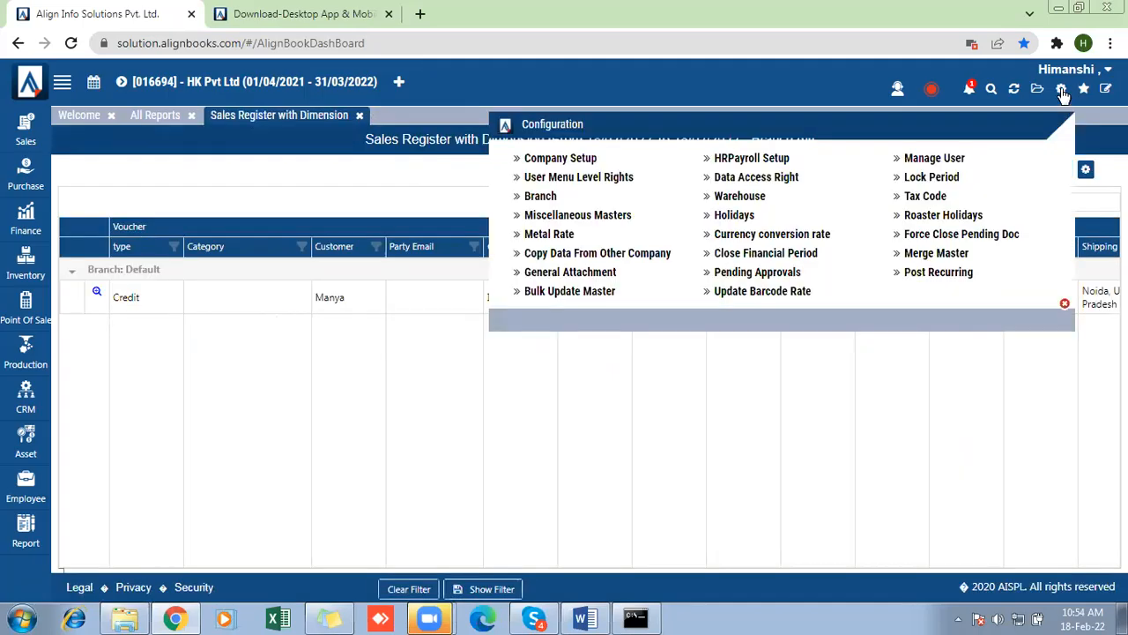
left_click(1071, 68)
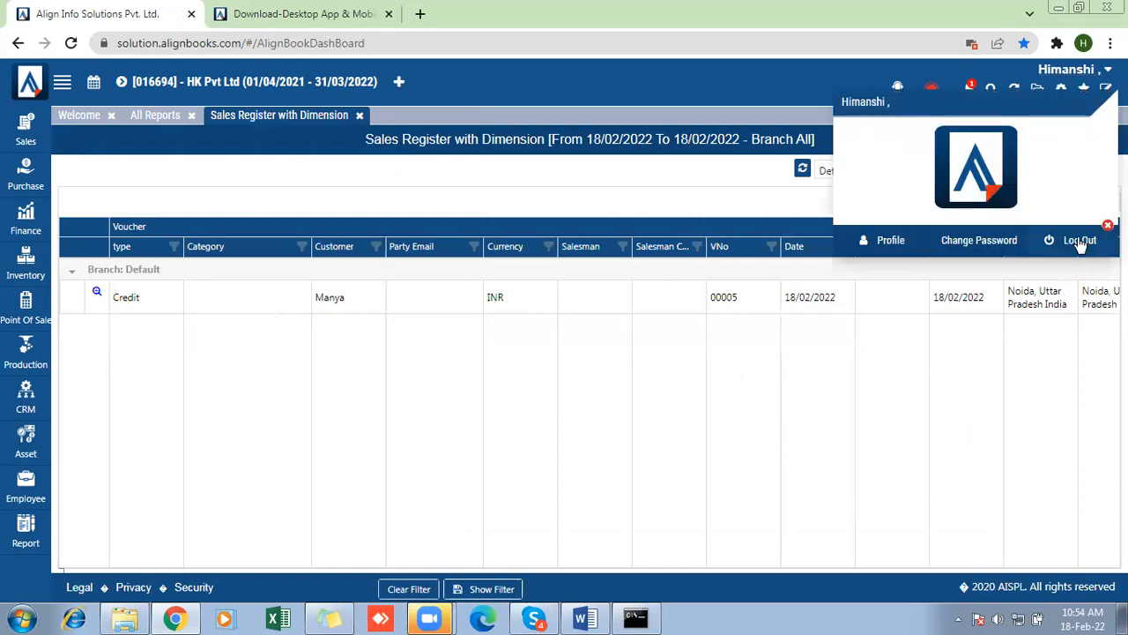
left_click(1079, 241)
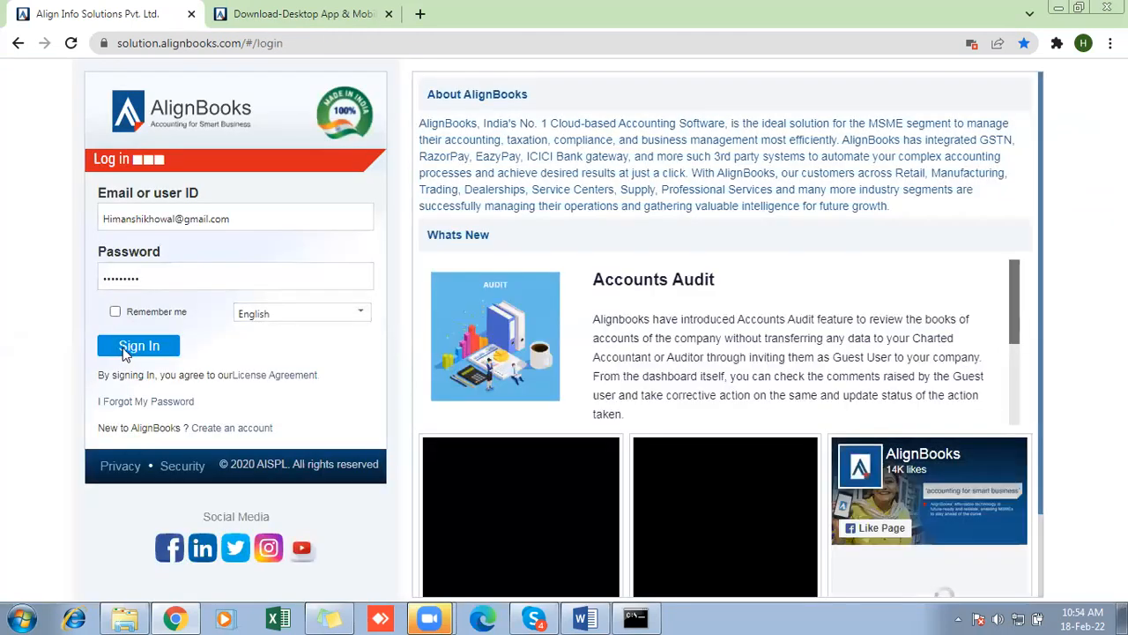
left_click(123, 348)
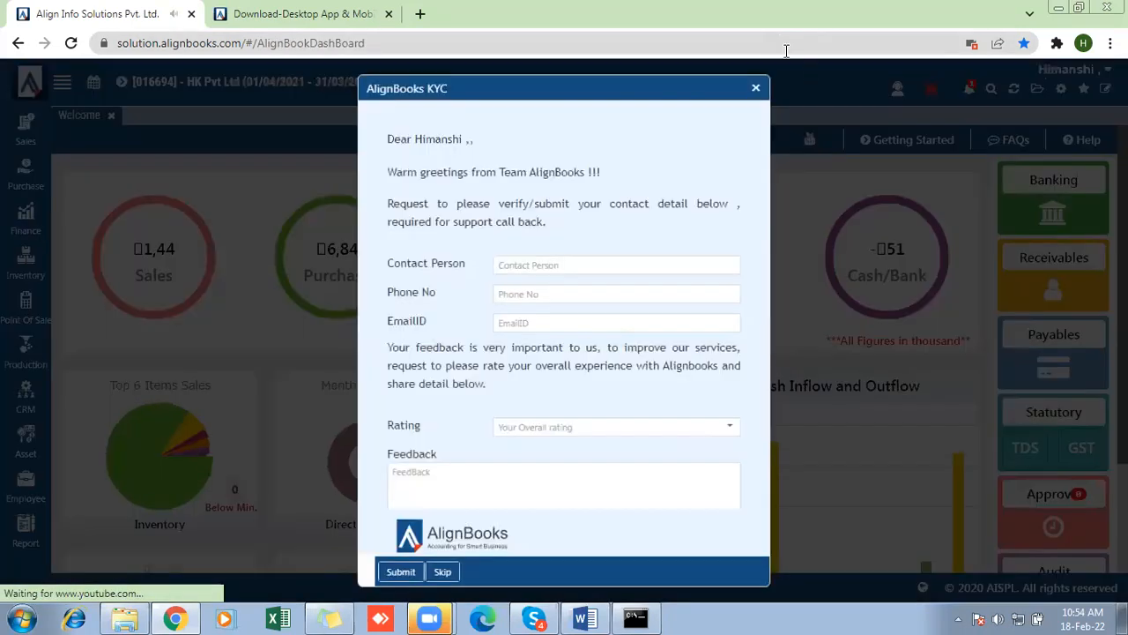
left_click(756, 87)
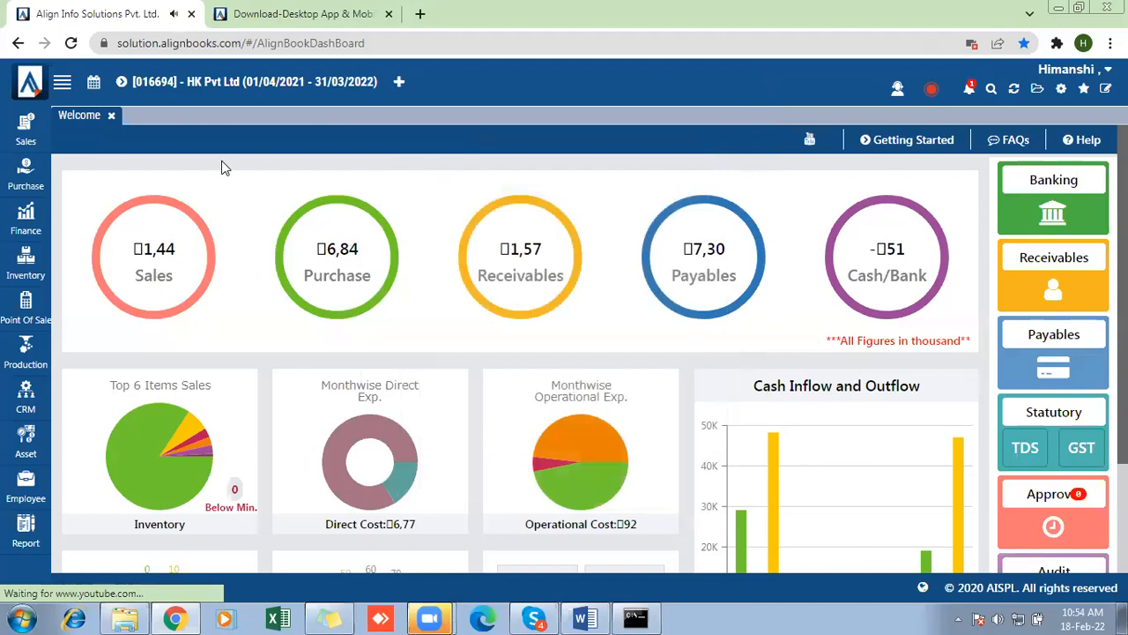
- Find the Samsung Mobile phone item in the item master, turn on its Serial Tracking and save it
left_click(25, 264)
left_click(80, 258)
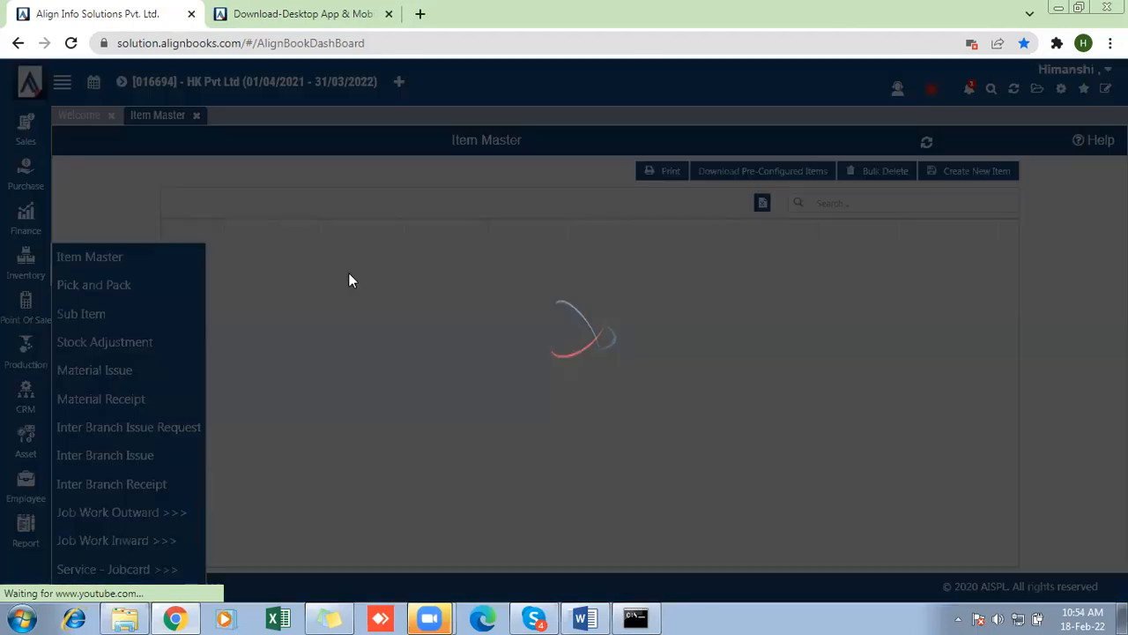
left_click(829, 204)
type("Samsung")
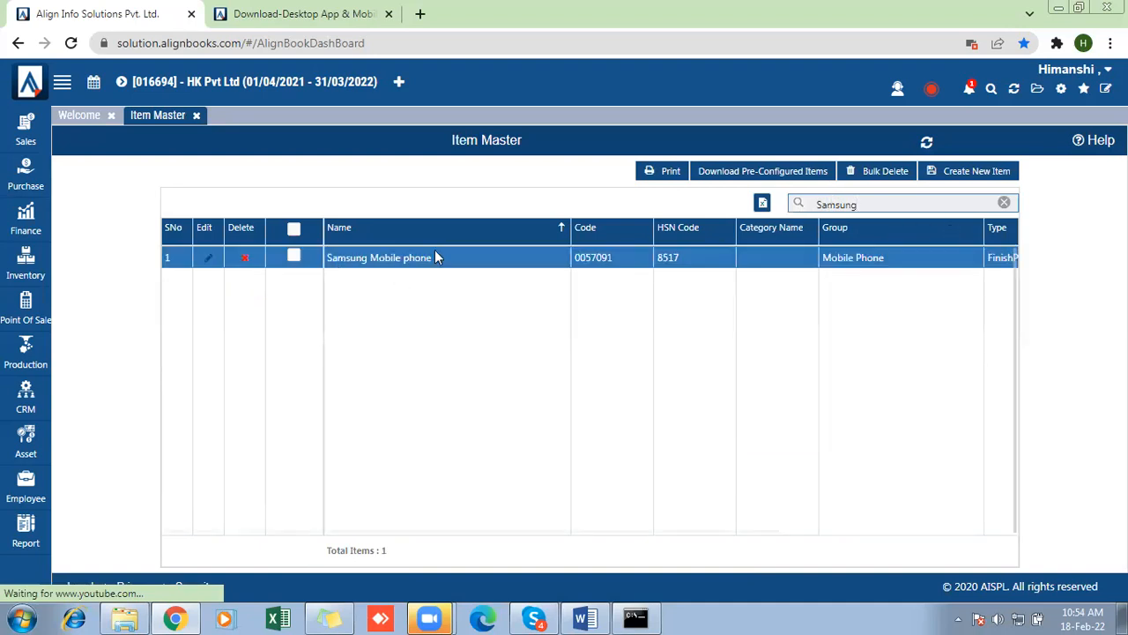
left_click(209, 262)
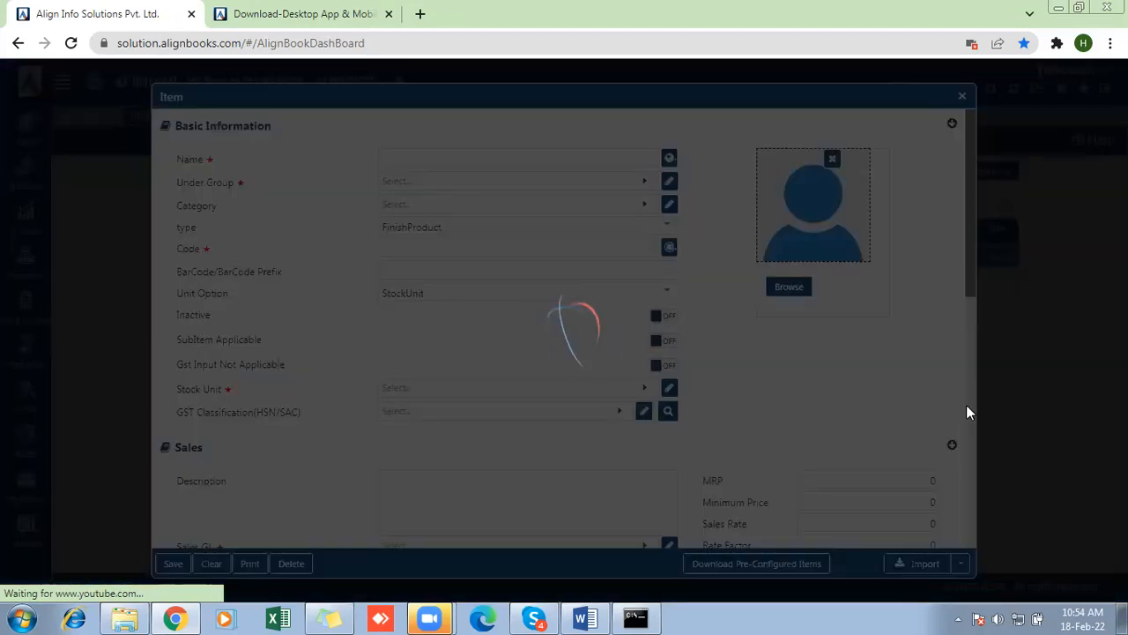
scroll(968, 412, "down", 10)
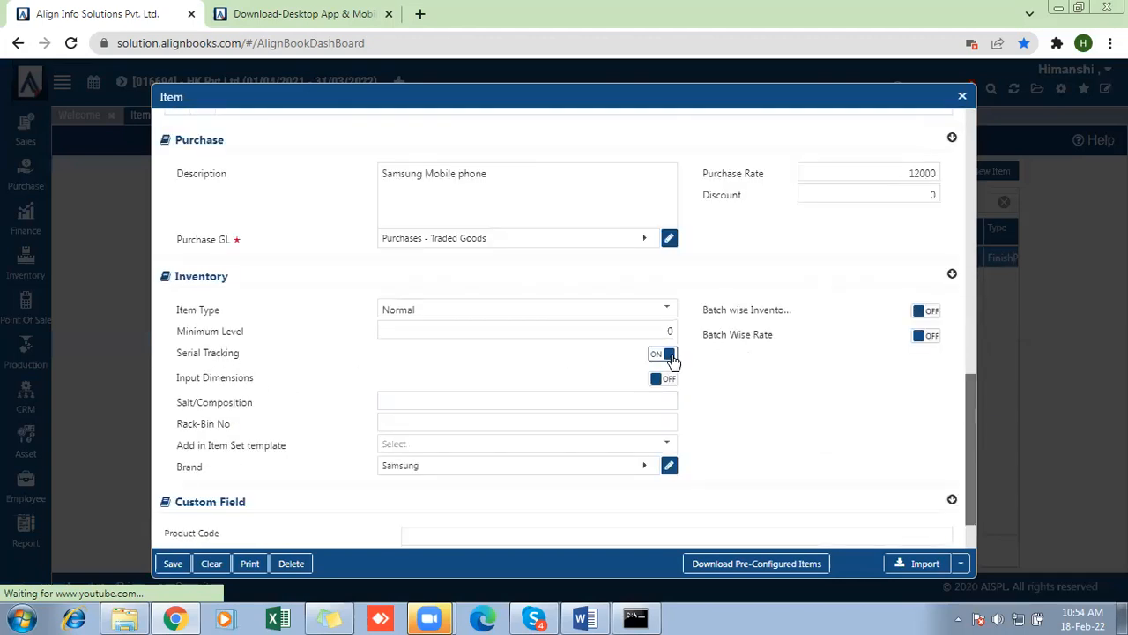
left_click(175, 565)
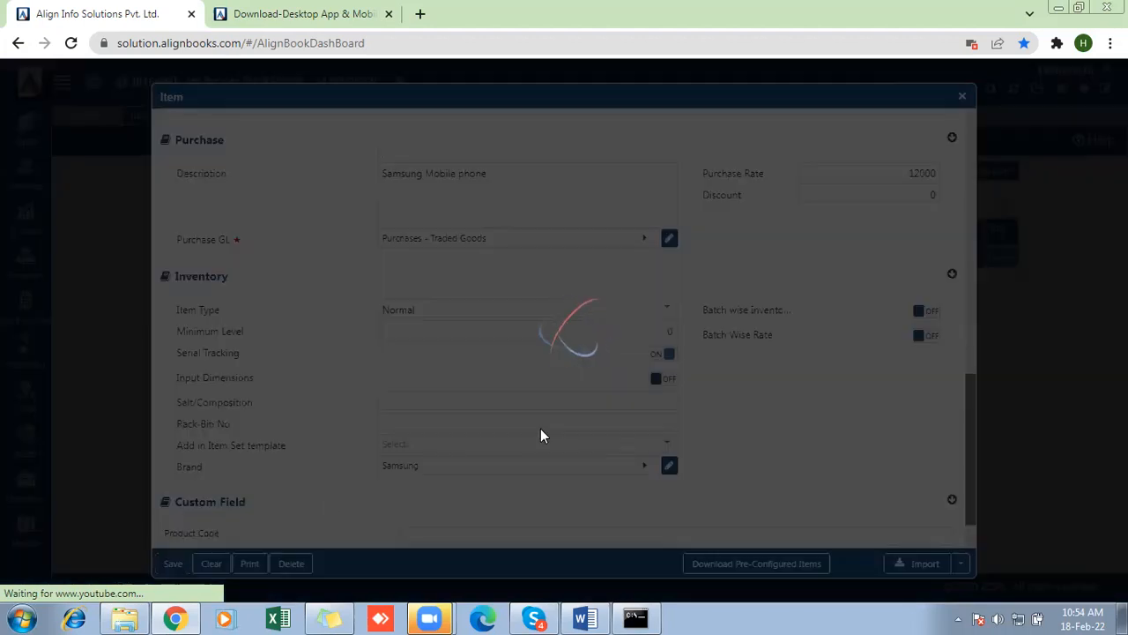
- Start a new purchase bill for the Default branch with vendor Manya pvt ltd and supplier invoice number 9877
left_click(24, 172)
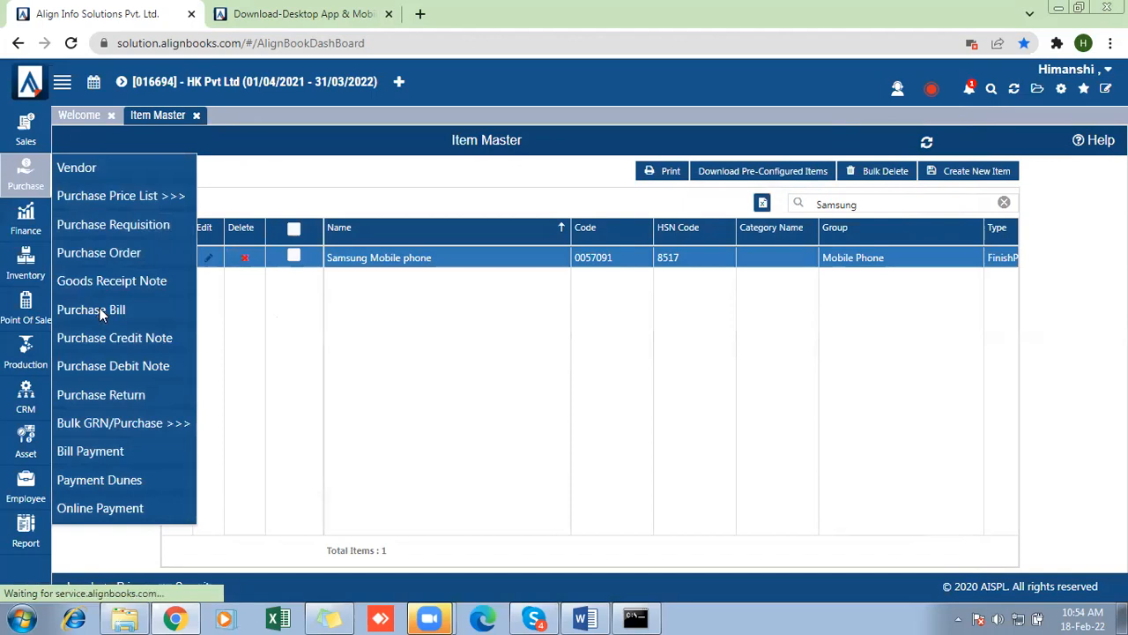
left_click(97, 311)
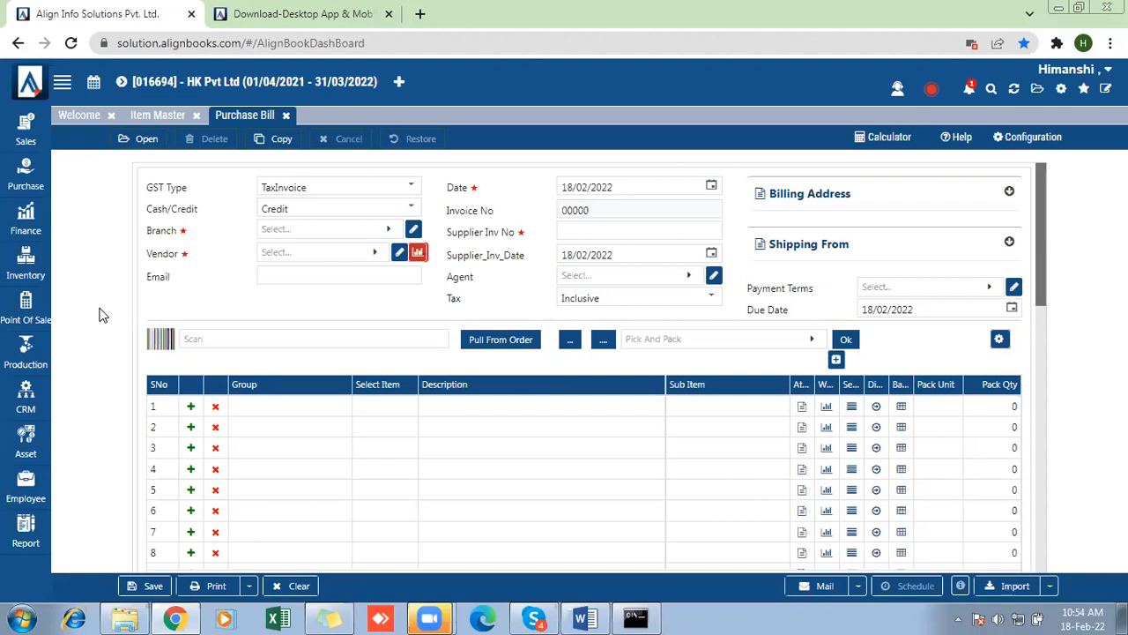
left_click(313, 229)
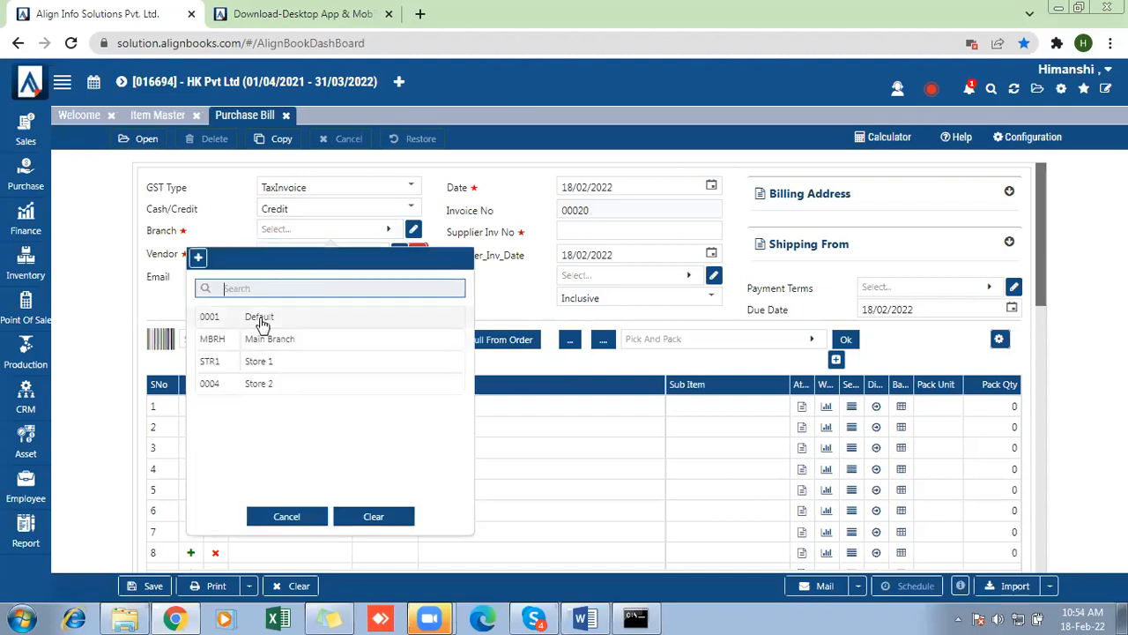
left_click(269, 316)
left_click(291, 258)
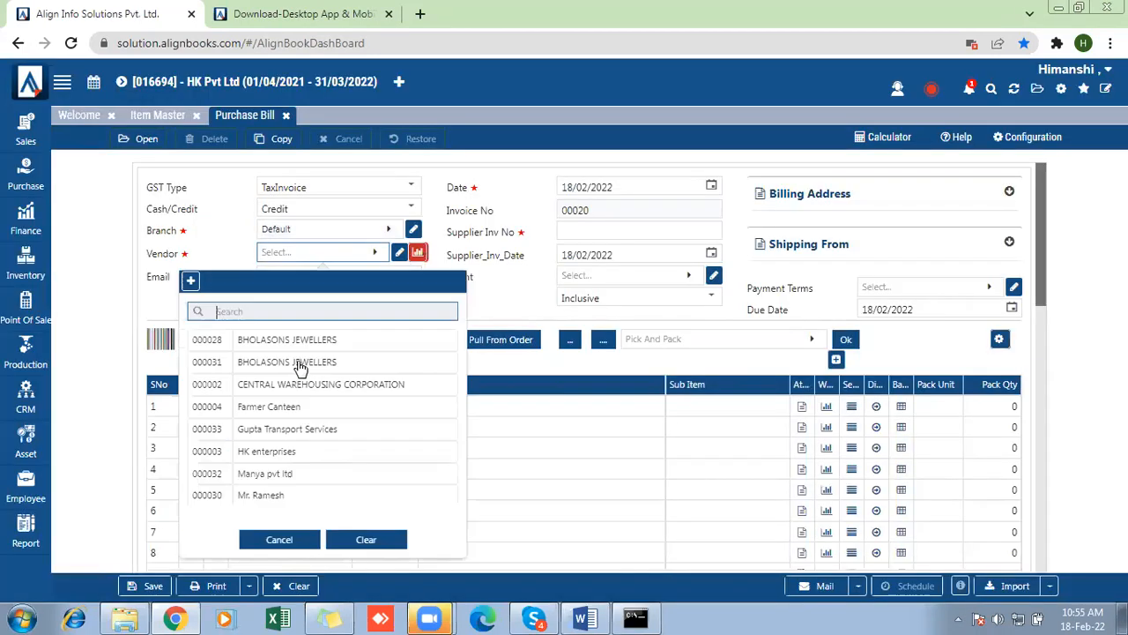
left_click(264, 474)
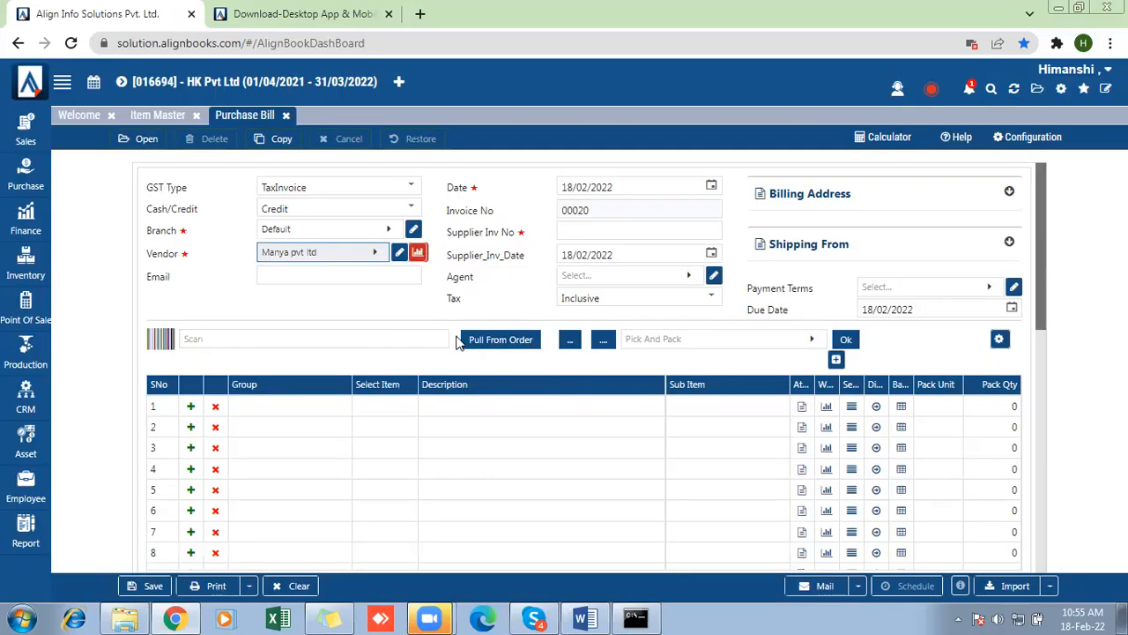
left_click(587, 229)
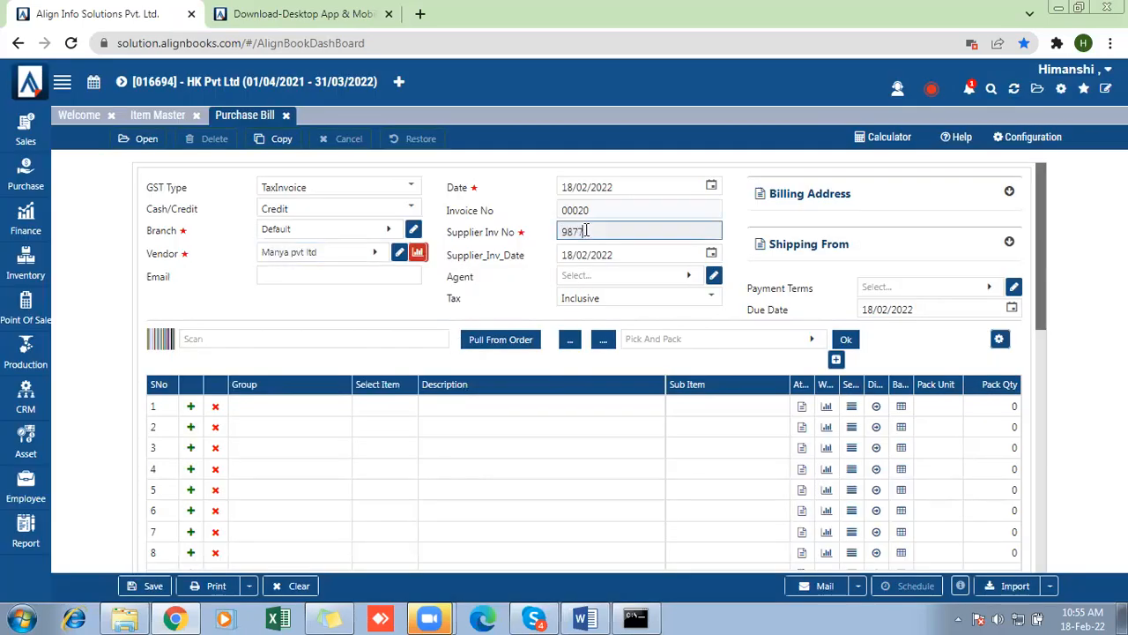
- Search for "samsung" in the item selection of the purchase bill's first line
left_click(379, 411)
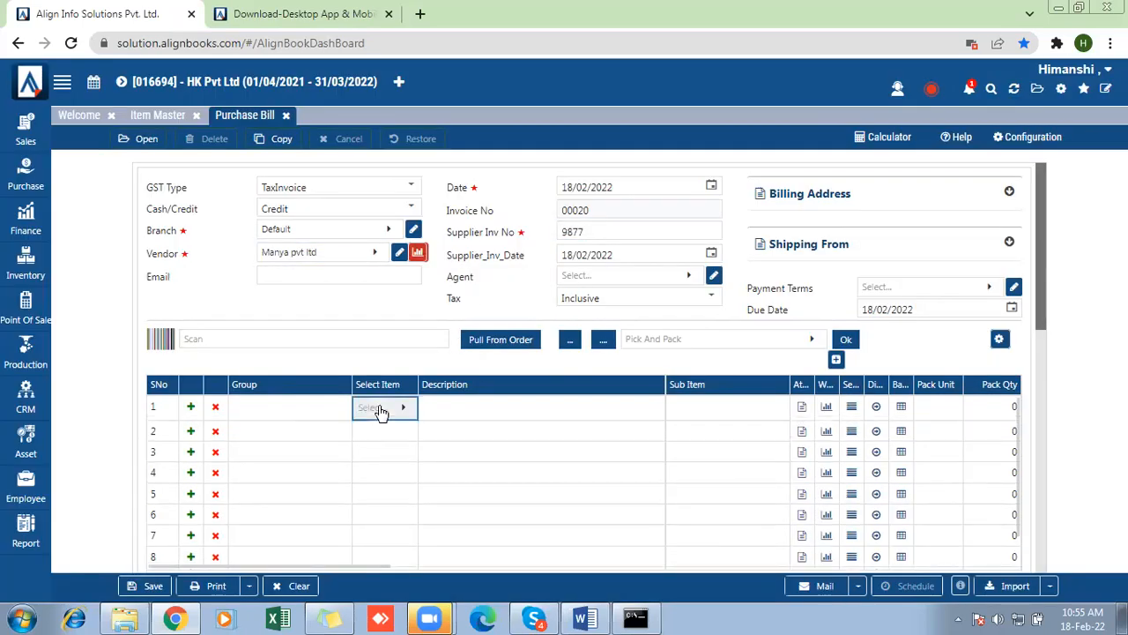
type("s")
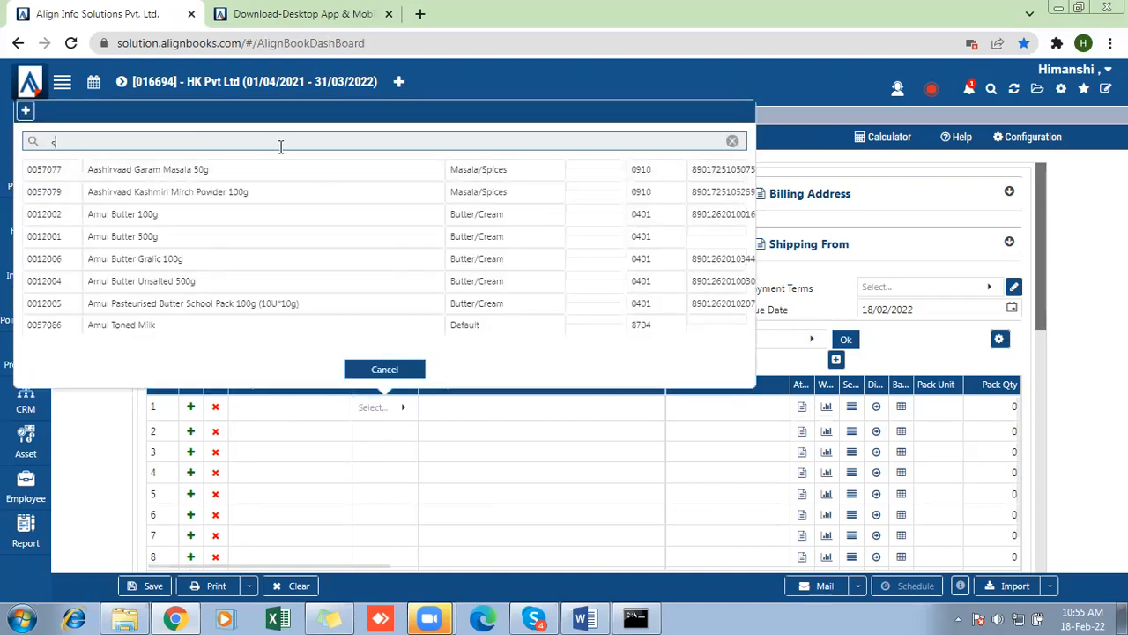
type("amsung")
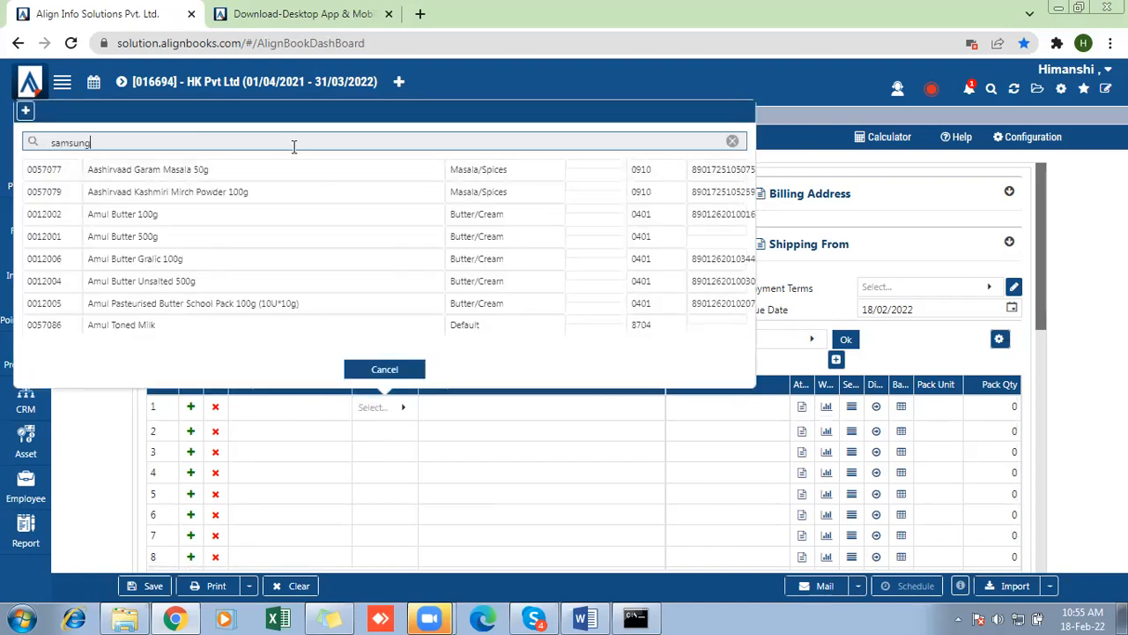